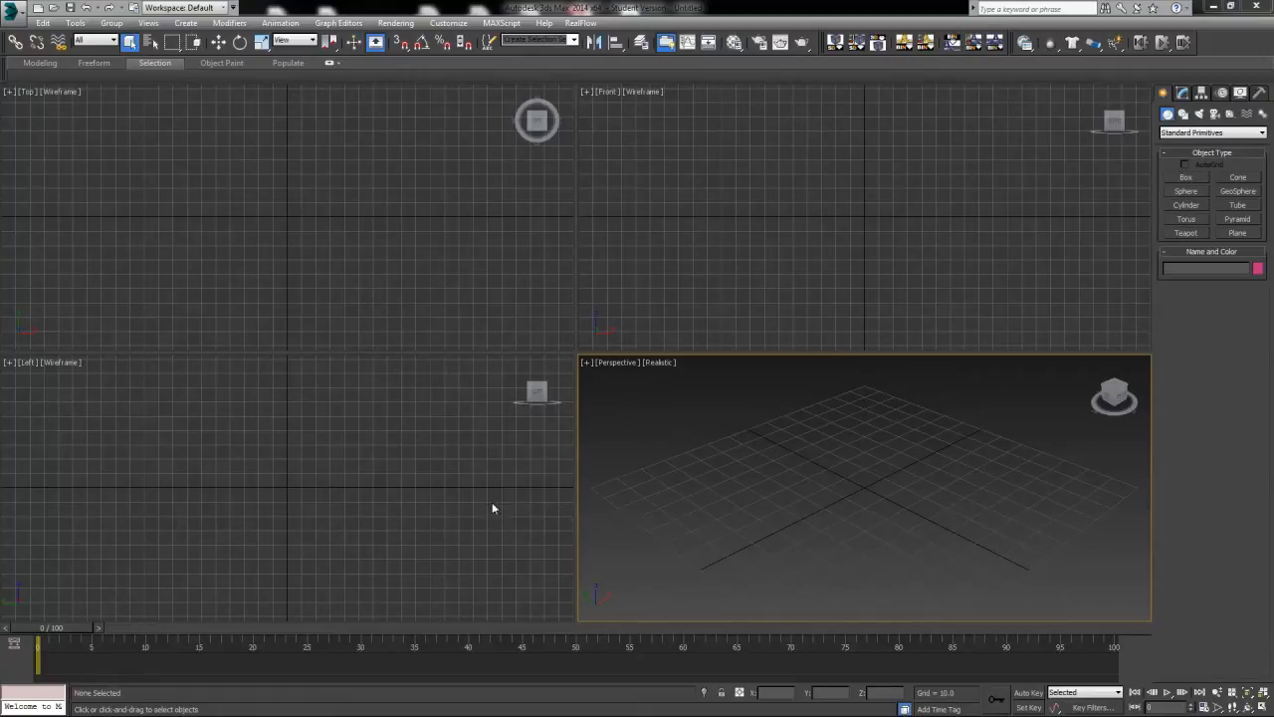
# Draw a rectangular plane about 179 long and 164 wide over the grid in the Perspective view.
pyautogui.scroll(-3, 863, 478)
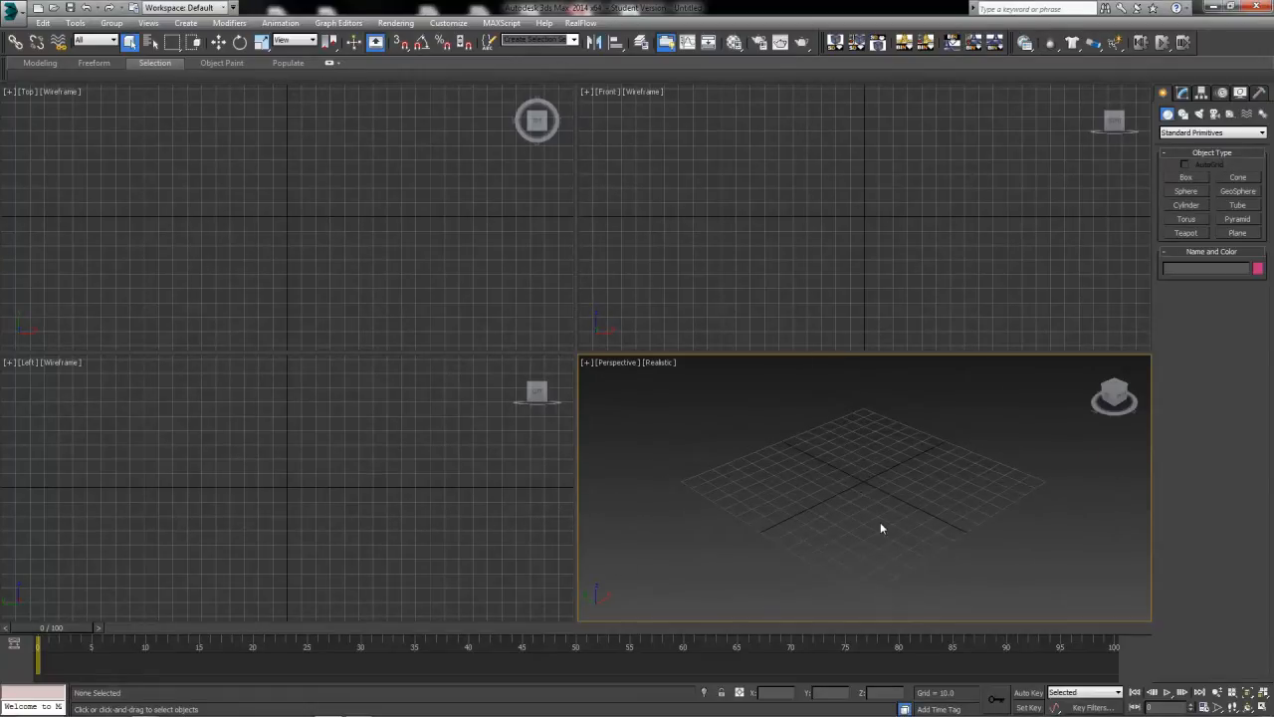
pyautogui.keyDown('alt'); pyautogui.moveTo(890, 521); pyautogui.dragTo(836, 523, button='middle'); pyautogui.keyUp('alt')
pyautogui.click(1224, 232)
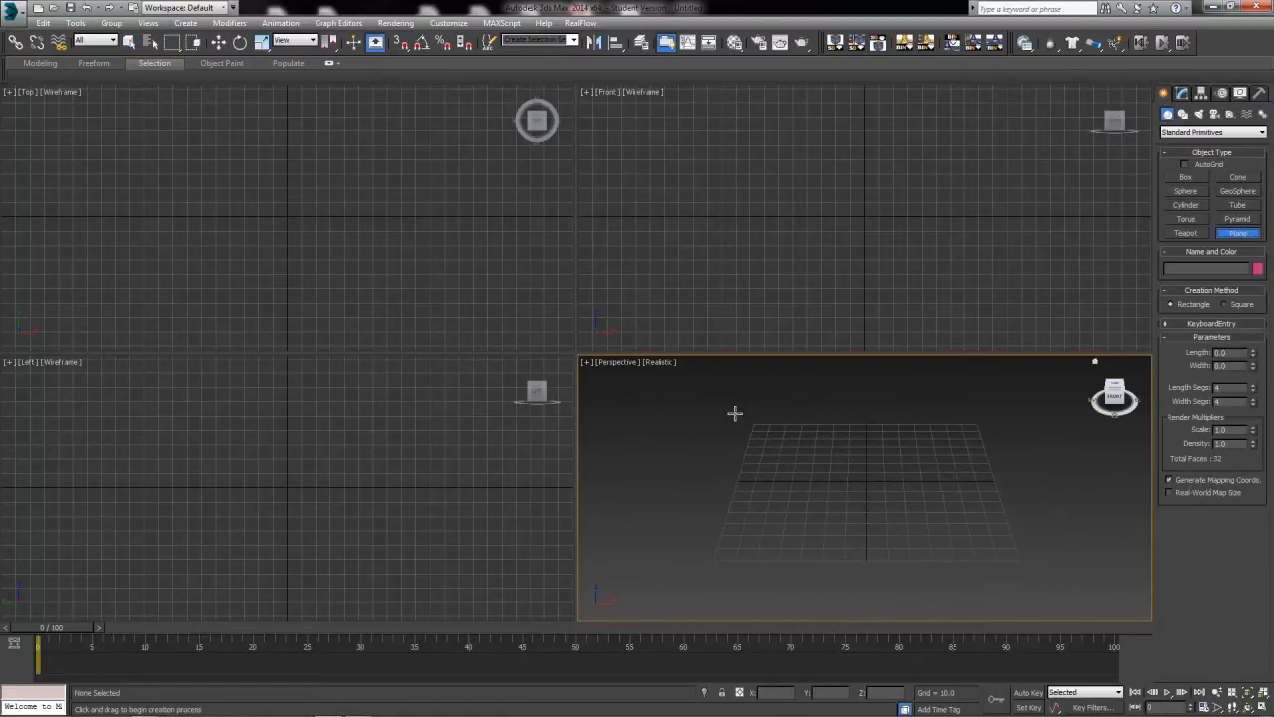
pyautogui.moveTo(733, 409); pyautogui.dragTo(1045, 585)
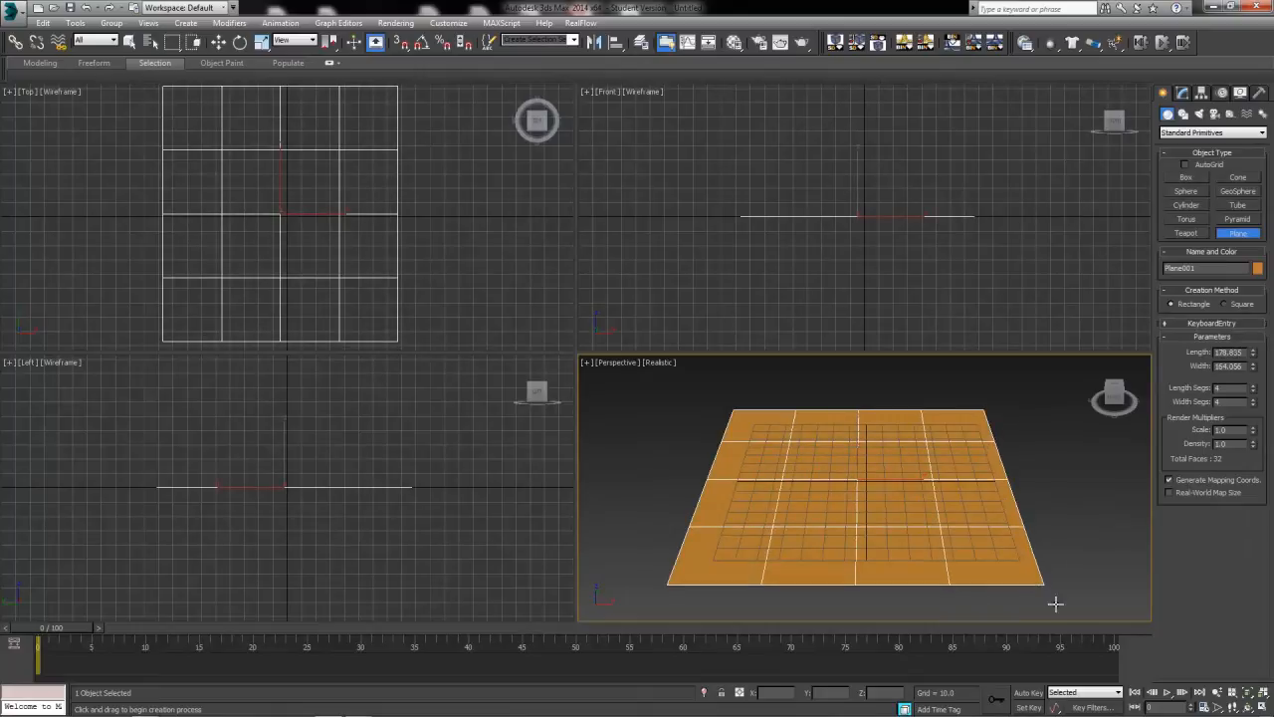
# Set the plane's length and width to 200 and its length and width segments to 20.
pyautogui.click(1182, 92)
pyautogui.doubleClick(1228, 281)
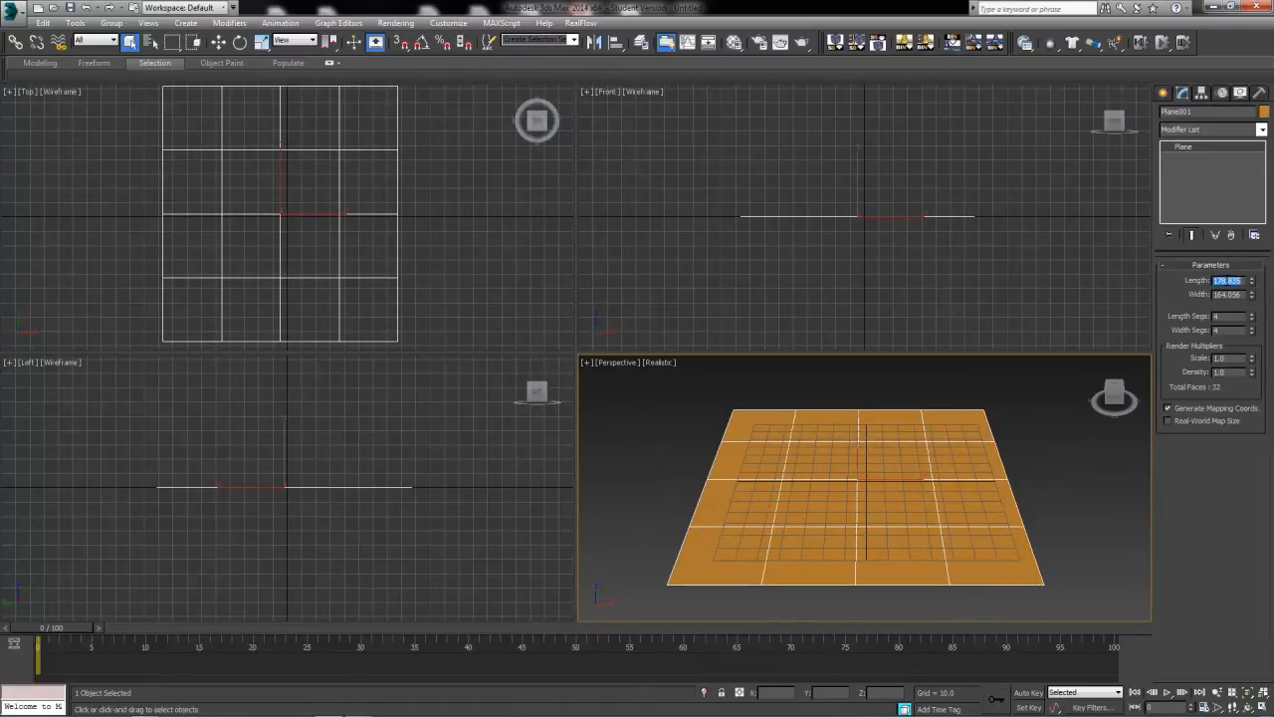
pyautogui.write('200')
pyautogui.press('Tab')
pyautogui.write('200')
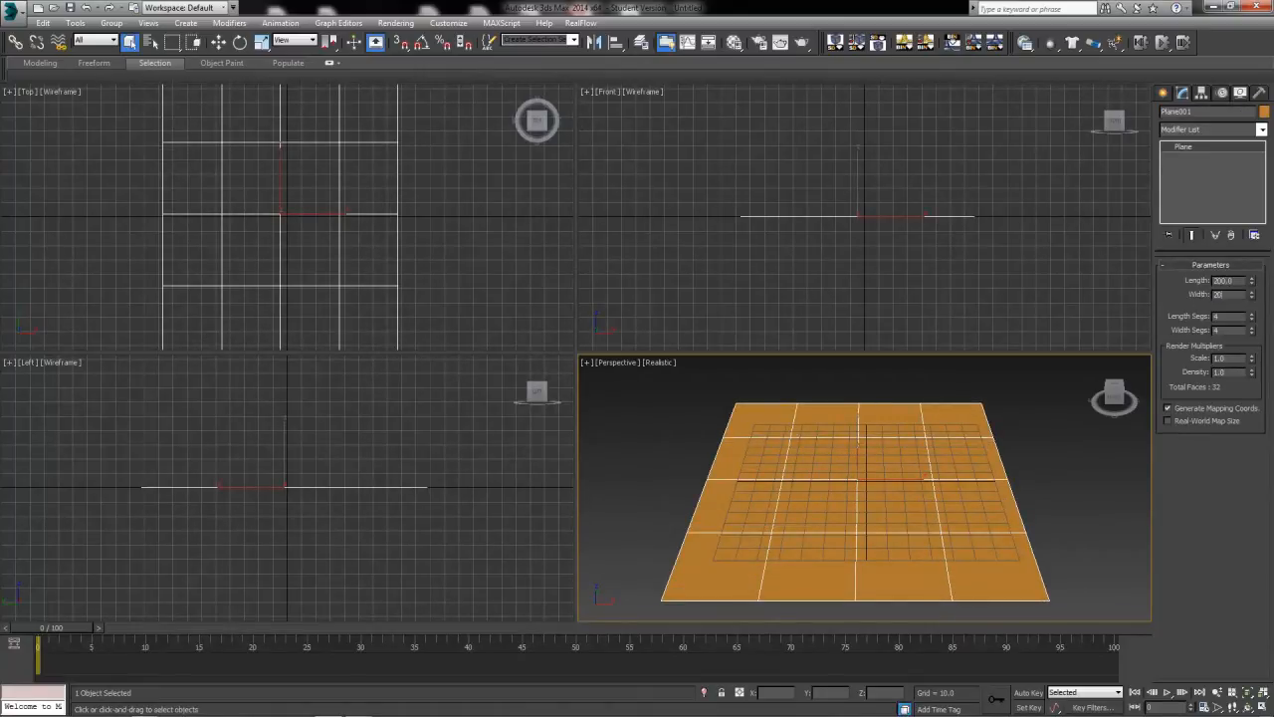
pyautogui.press('Tab')
pyautogui.write('20')
pyautogui.press('Tab')
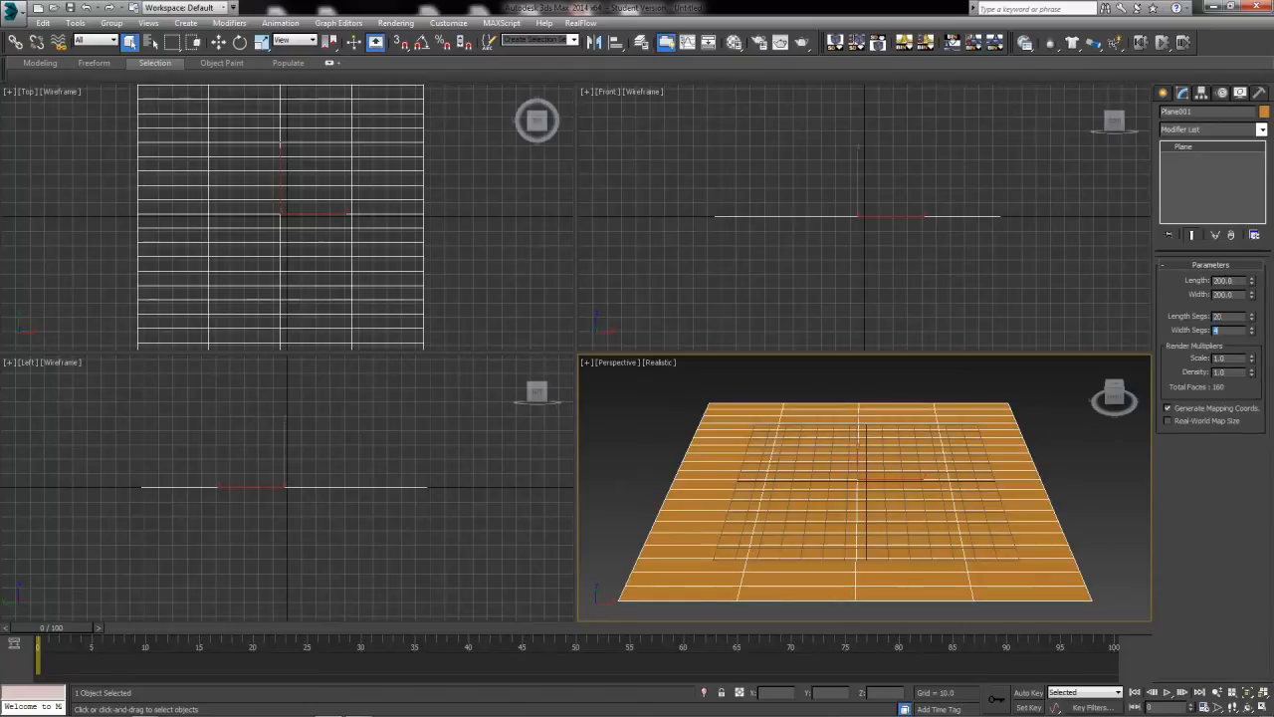
pyautogui.write('20')
pyautogui.press('Tab')
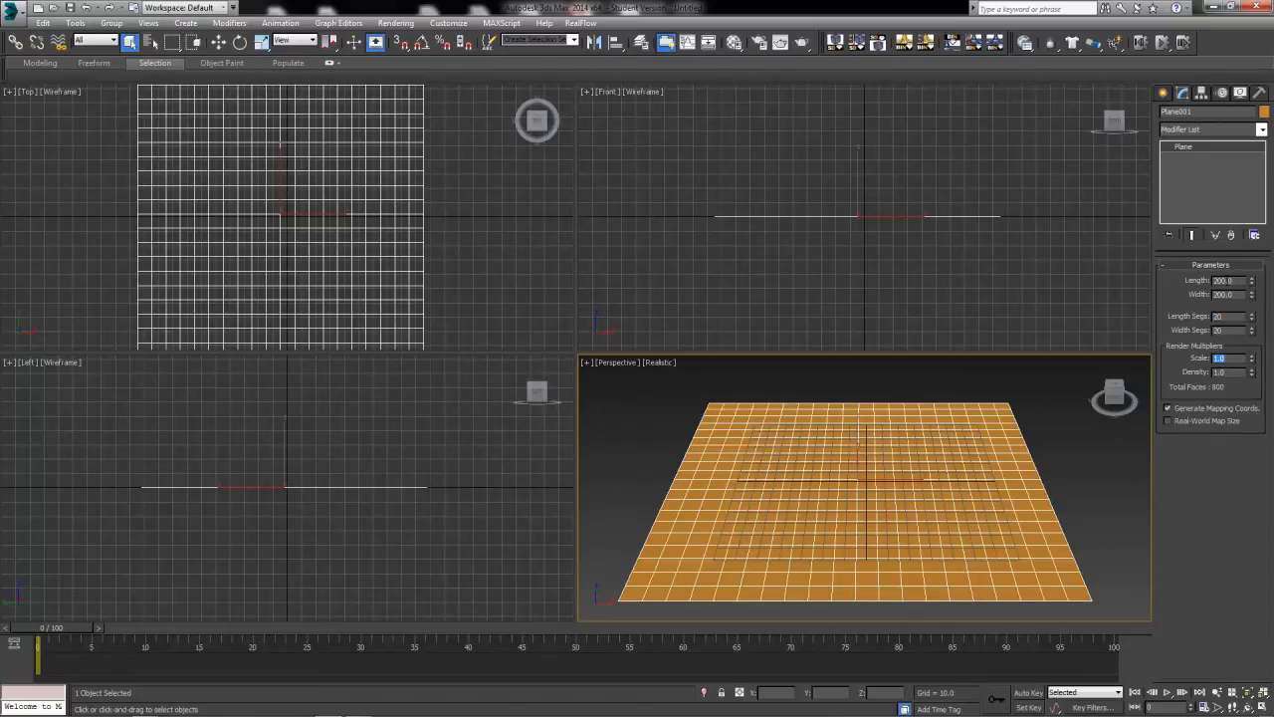
# Move the plane to the origin by resetting its X and Y position to 0.
pyautogui.click(218, 42)
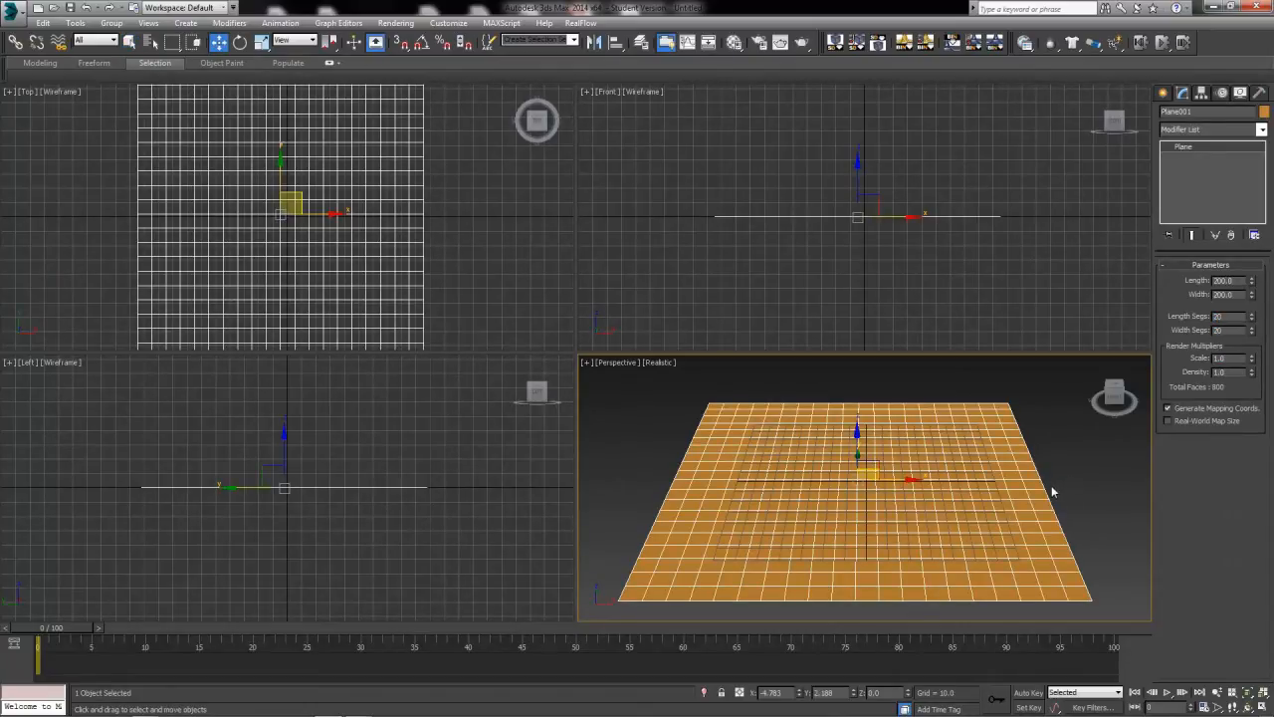
pyautogui.rightClick(853, 692)
pyautogui.rightClick(798, 692)
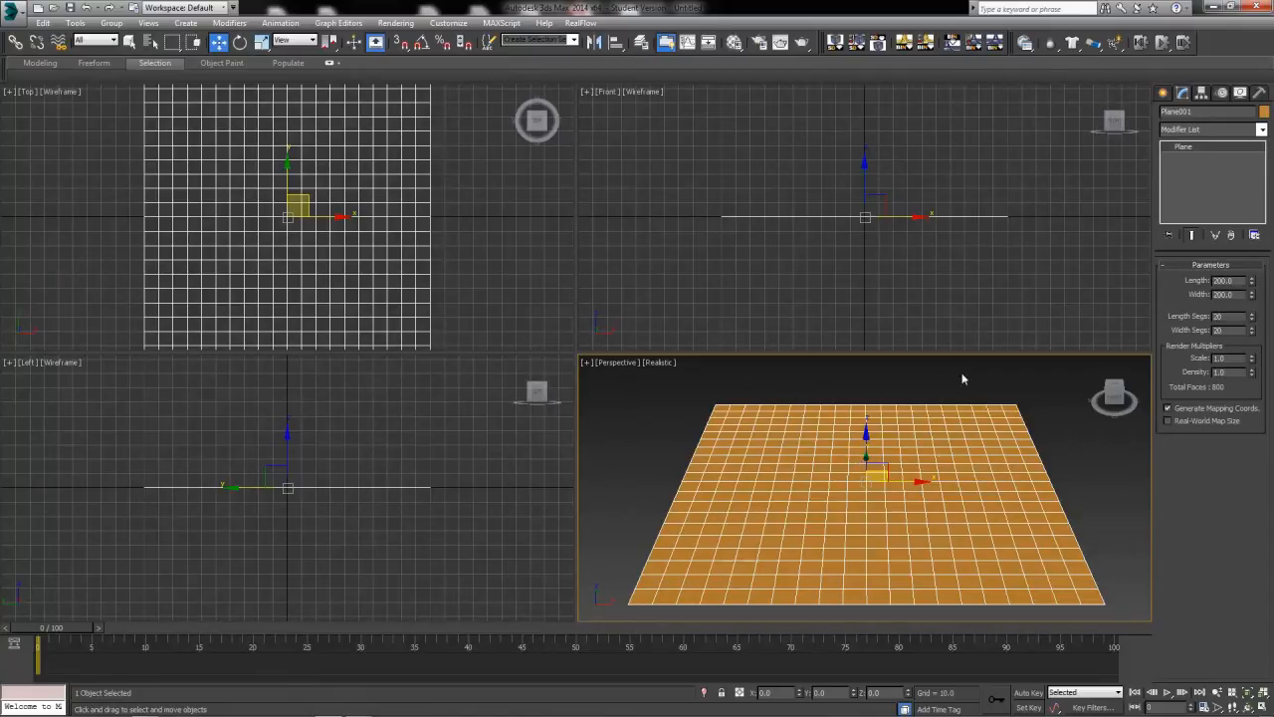
# Create a sphere with a radius of about 21 at the centre of the plane in the Top view.
pyautogui.scroll(-3, 866, 505)
pyautogui.scroll(4, 945, 497)
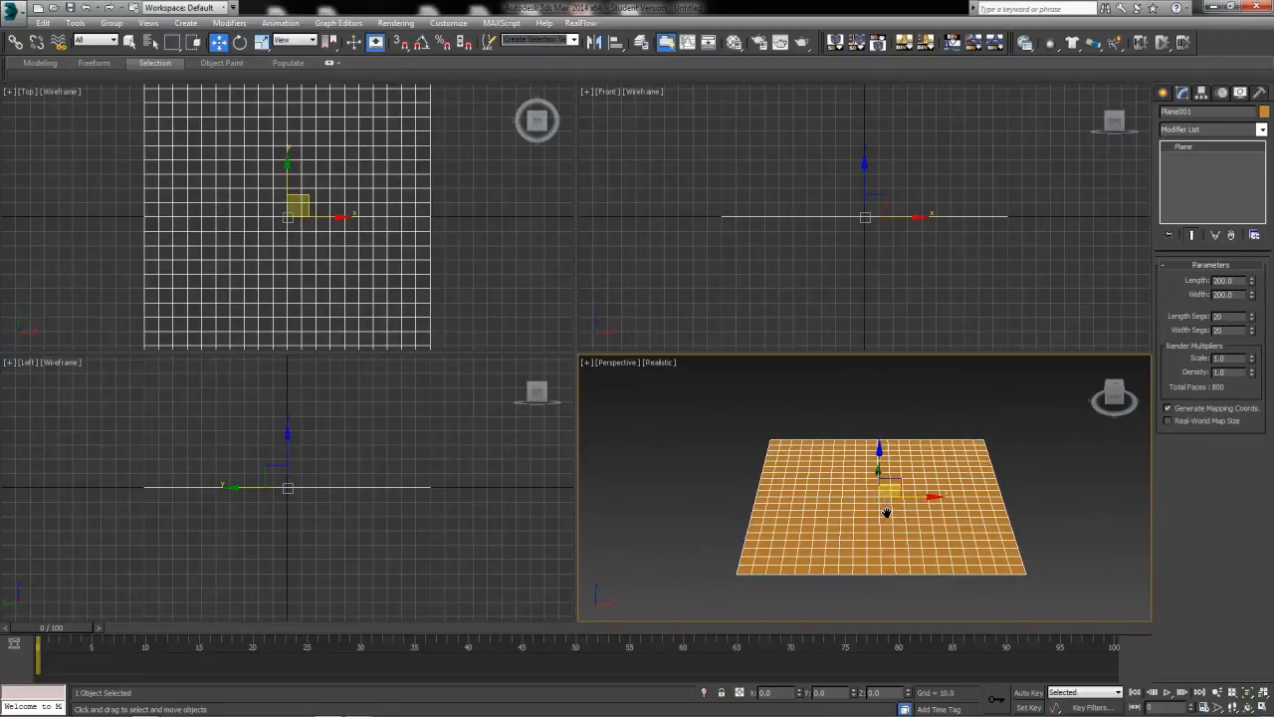
pyautogui.scroll(-4, 889, 515)
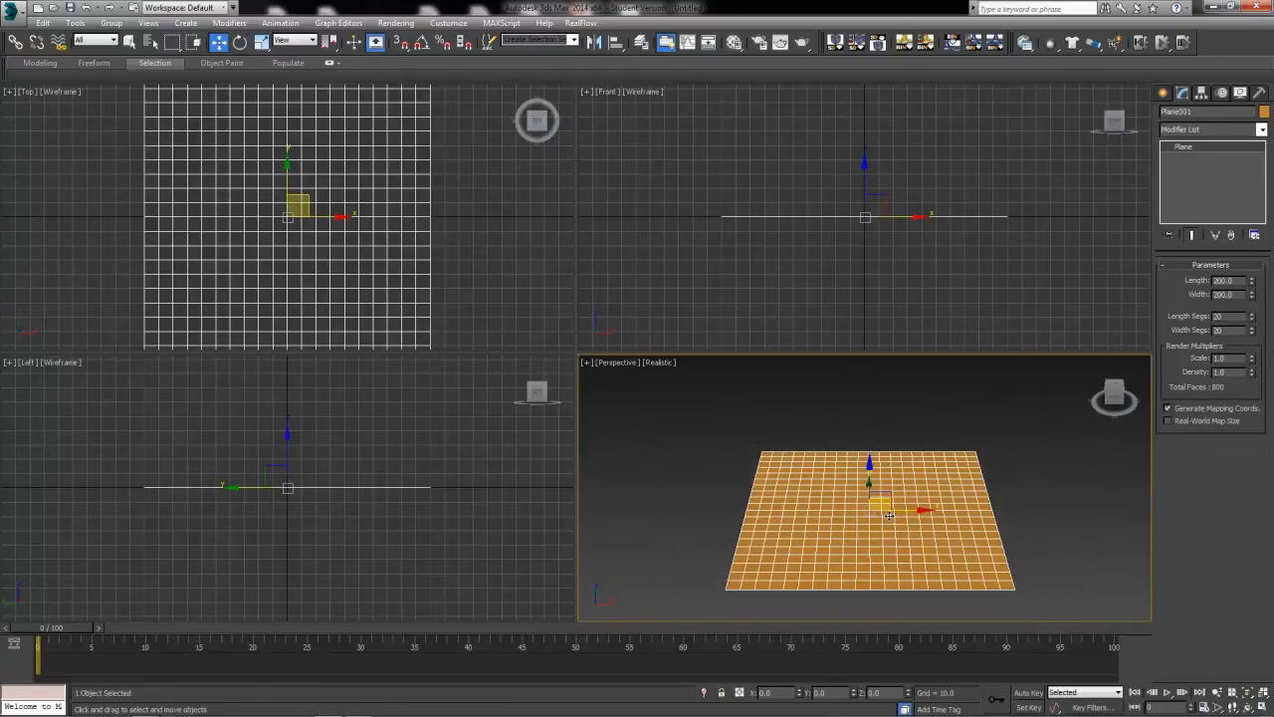
pyautogui.click(1163, 91)
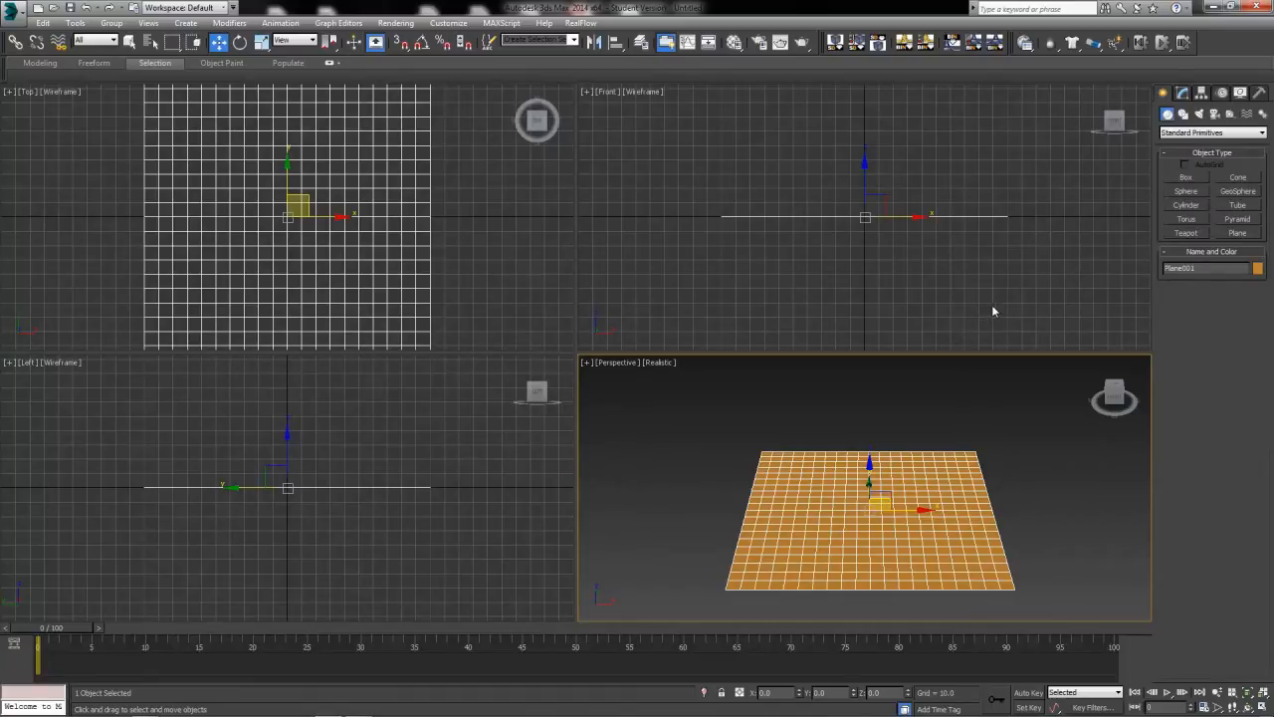
pyautogui.click(1189, 194)
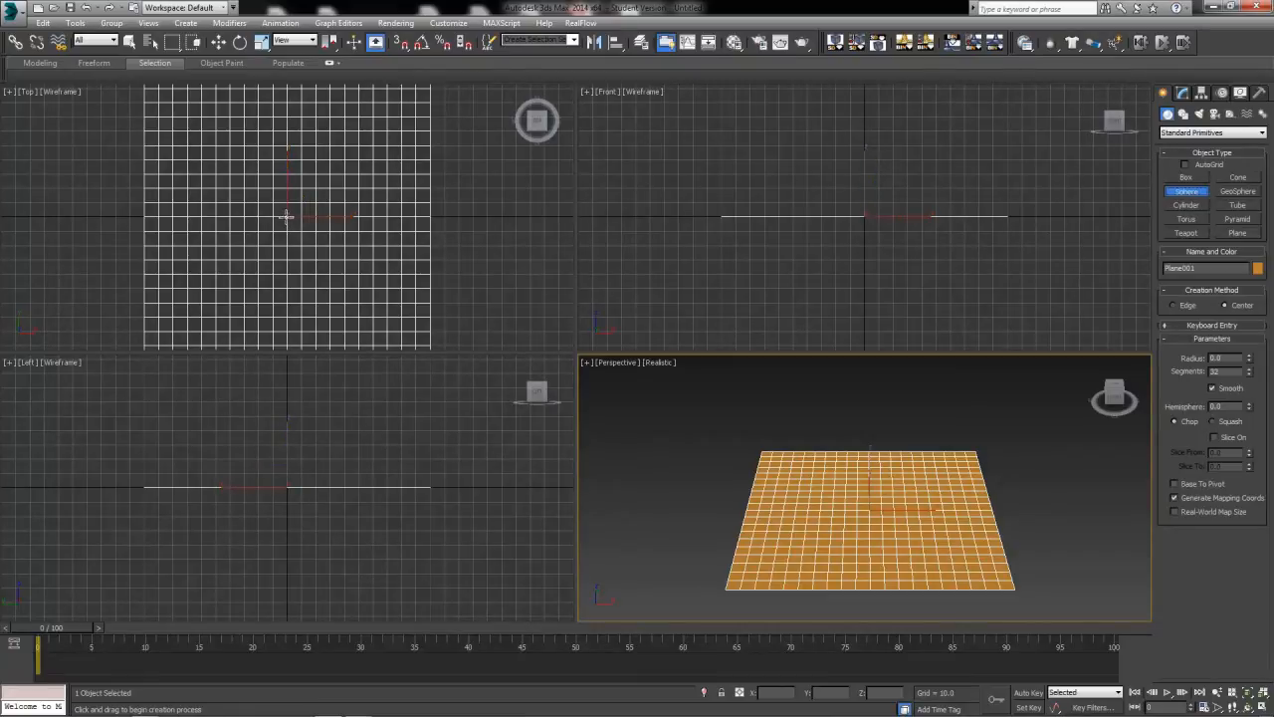
pyautogui.moveTo(286, 216); pyautogui.dragTo(307, 242)
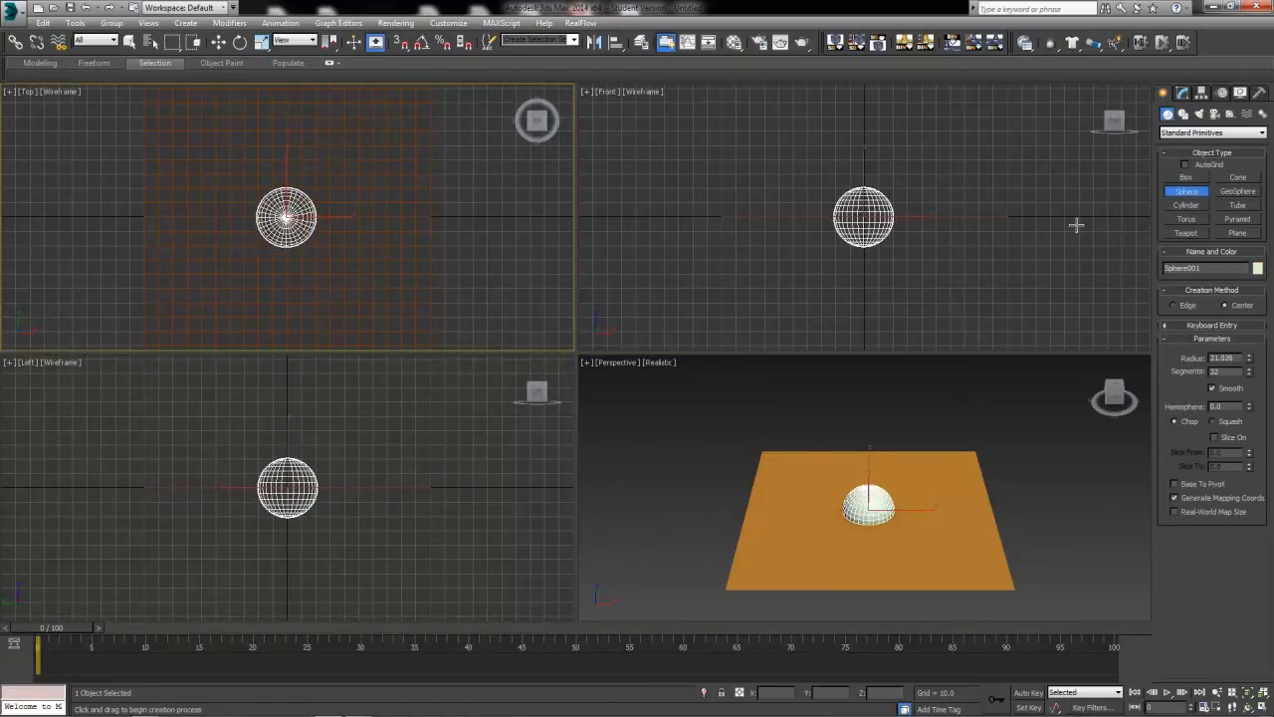
# Set the sphere's radius to 15.
pyautogui.click(1182, 93)
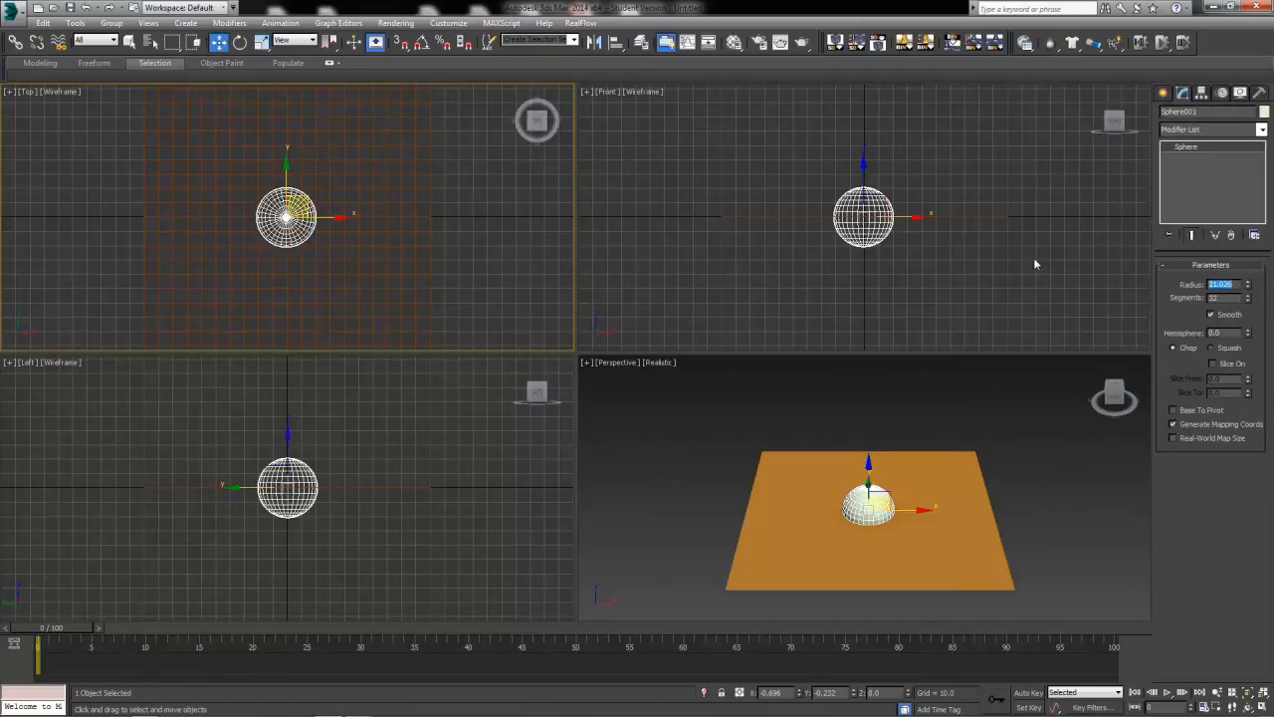
pyautogui.write('20')
pyautogui.press('Return')
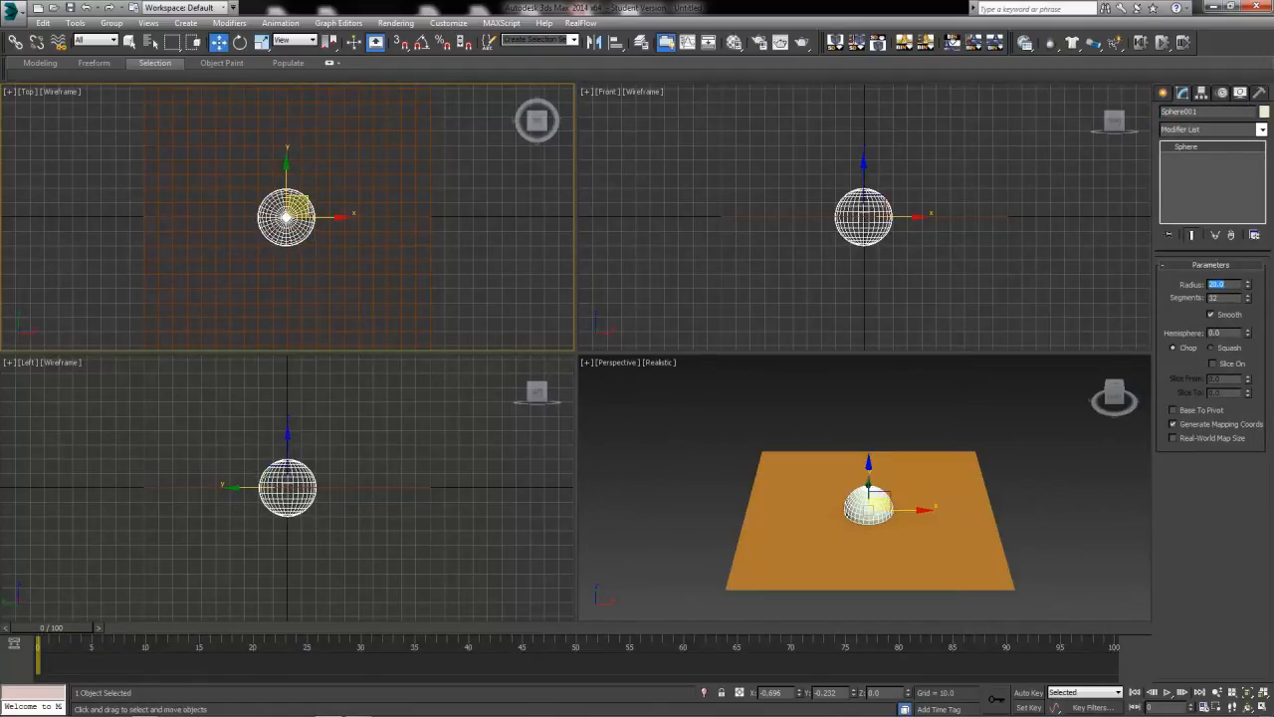
pyautogui.write('15')
pyautogui.press('Return')
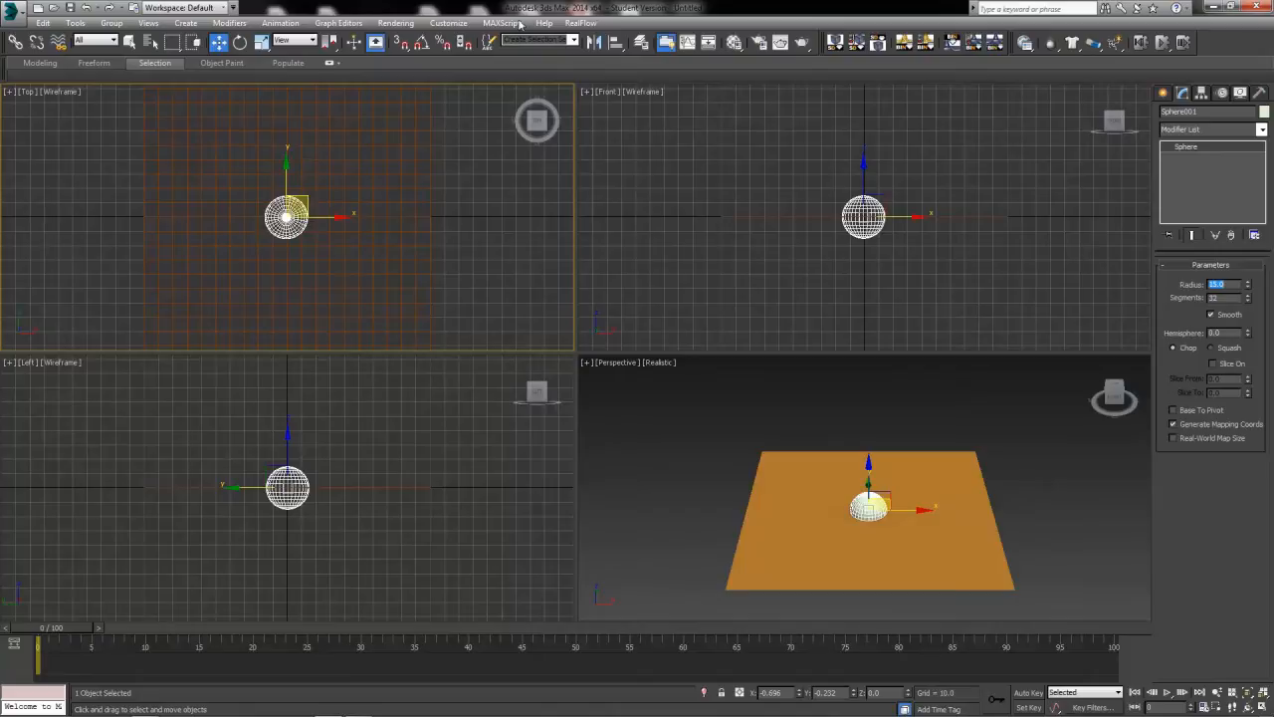
# Raise the sphere above the plane and position it at X 0, Y 0, Z 80.
pyautogui.rightClick(888, 265)
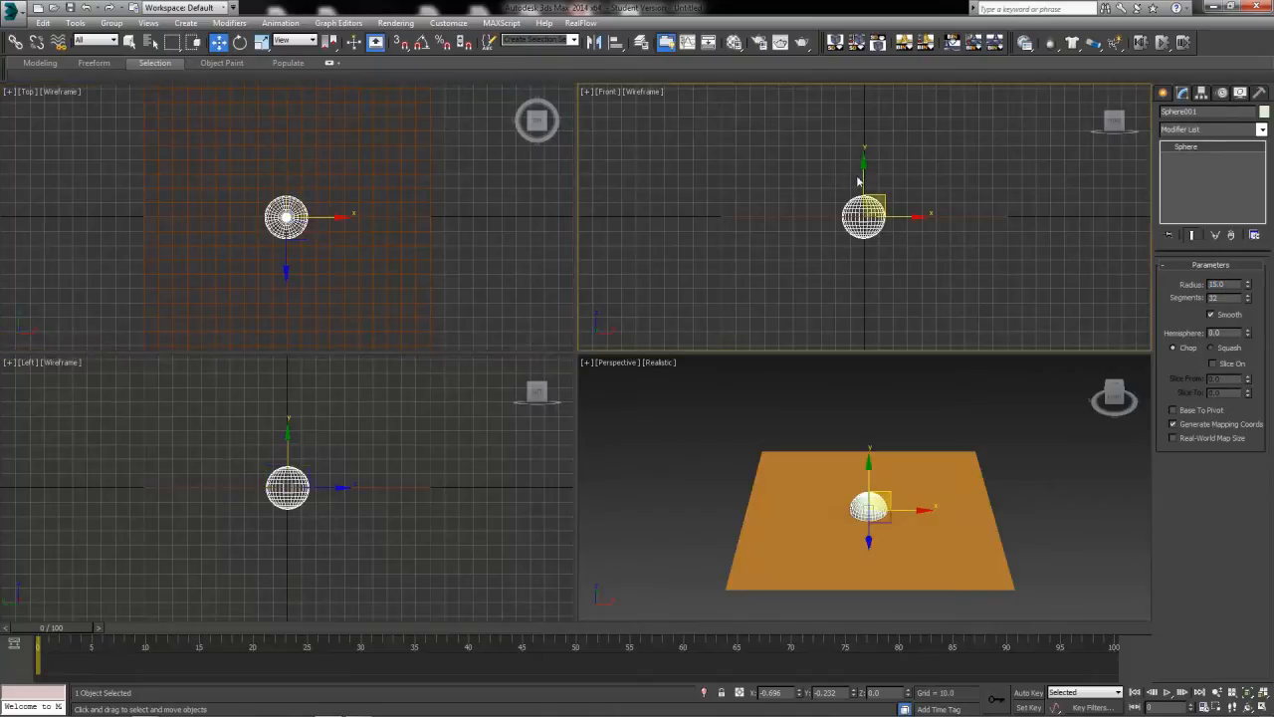
pyautogui.moveTo(858, 181); pyautogui.dragTo(858, 152)
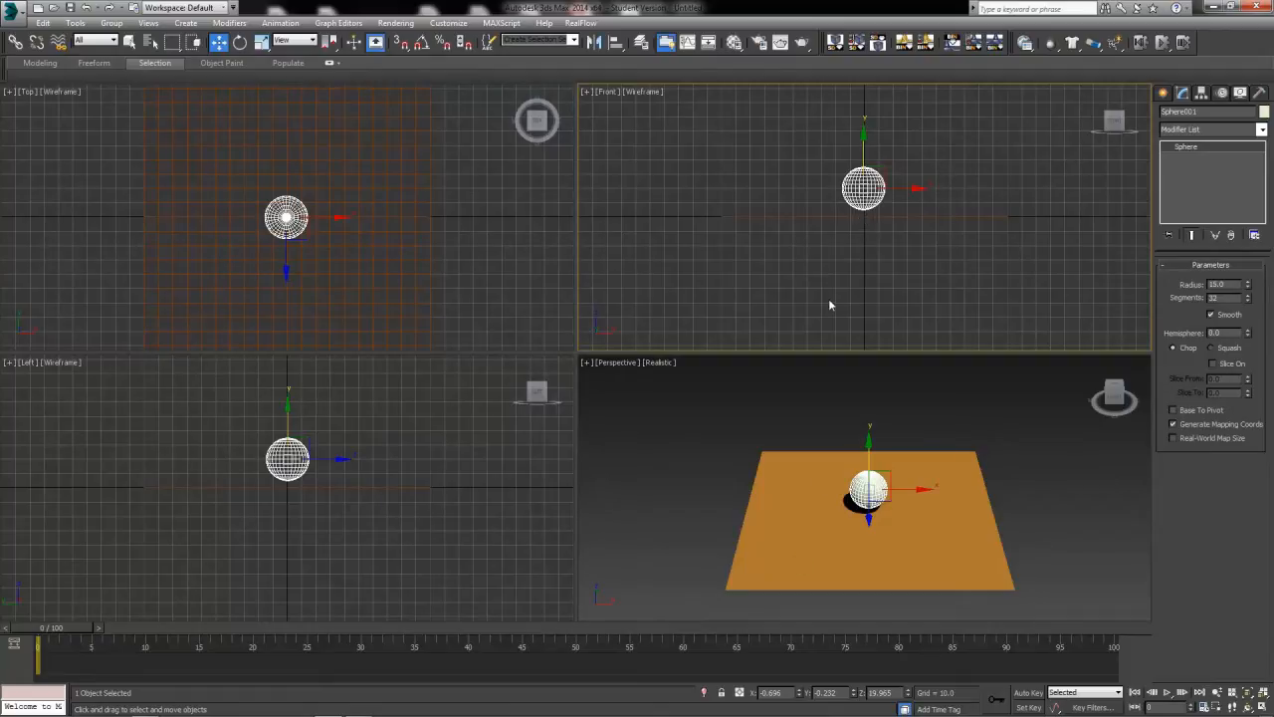
pyautogui.rightClick(800, 693)
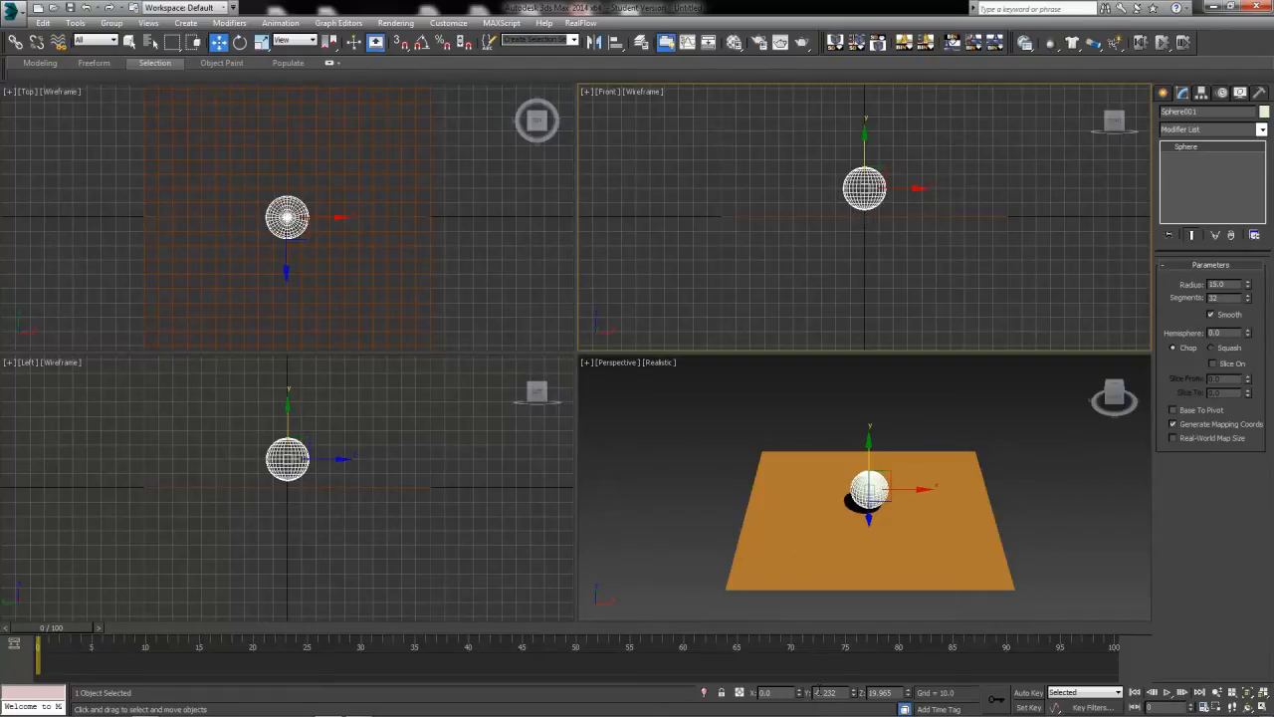
pyautogui.rightClick(852, 694)
pyautogui.press('Tab')
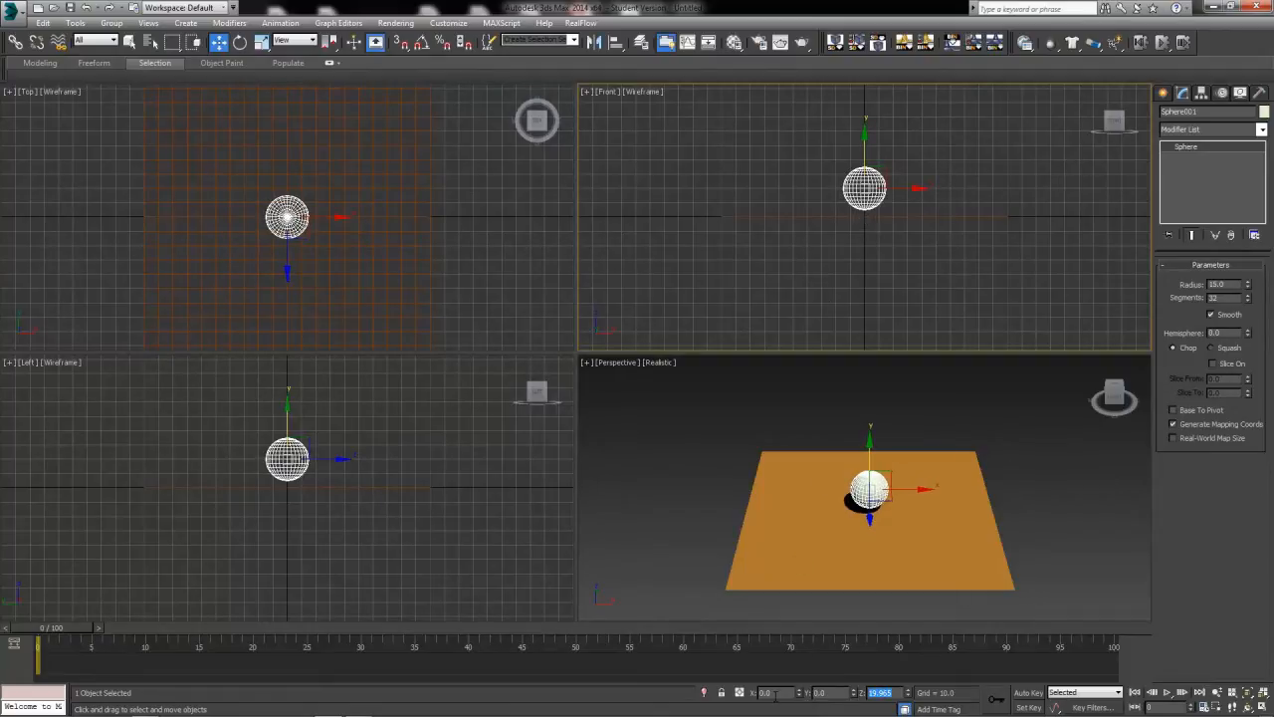
pyautogui.write('80')
pyautogui.press('Return')
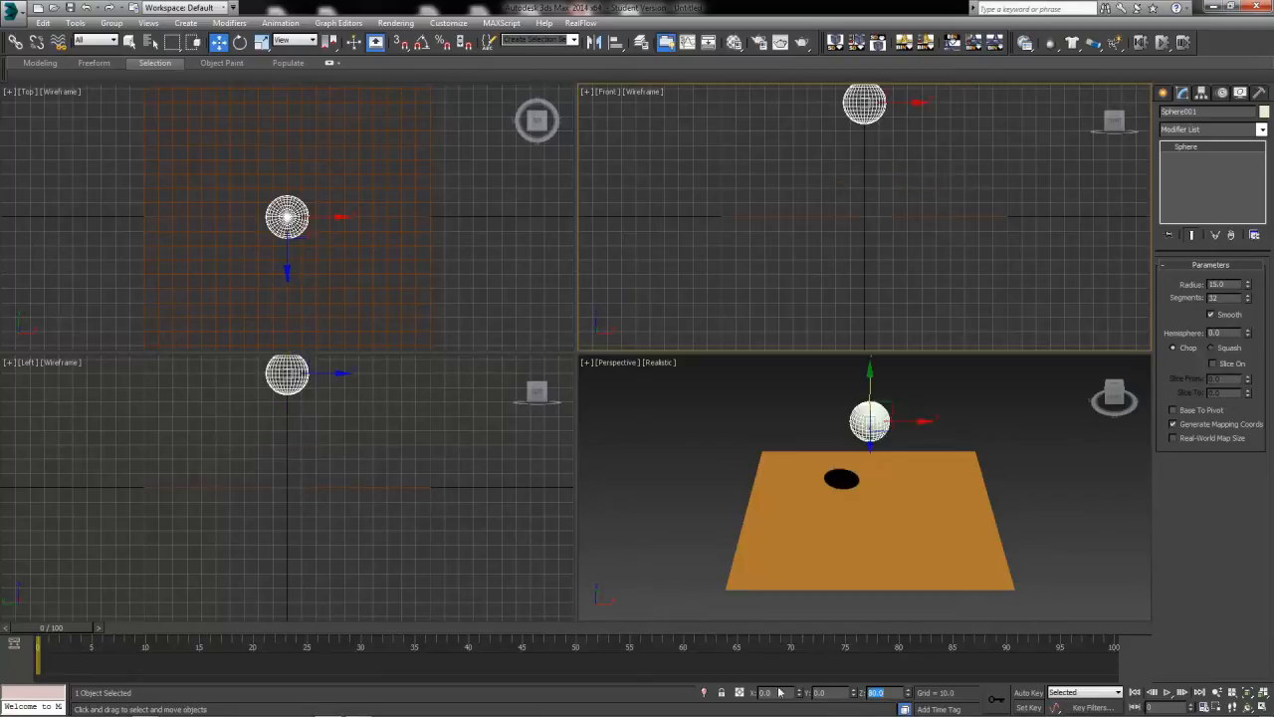
pyautogui.click(1113, 390)
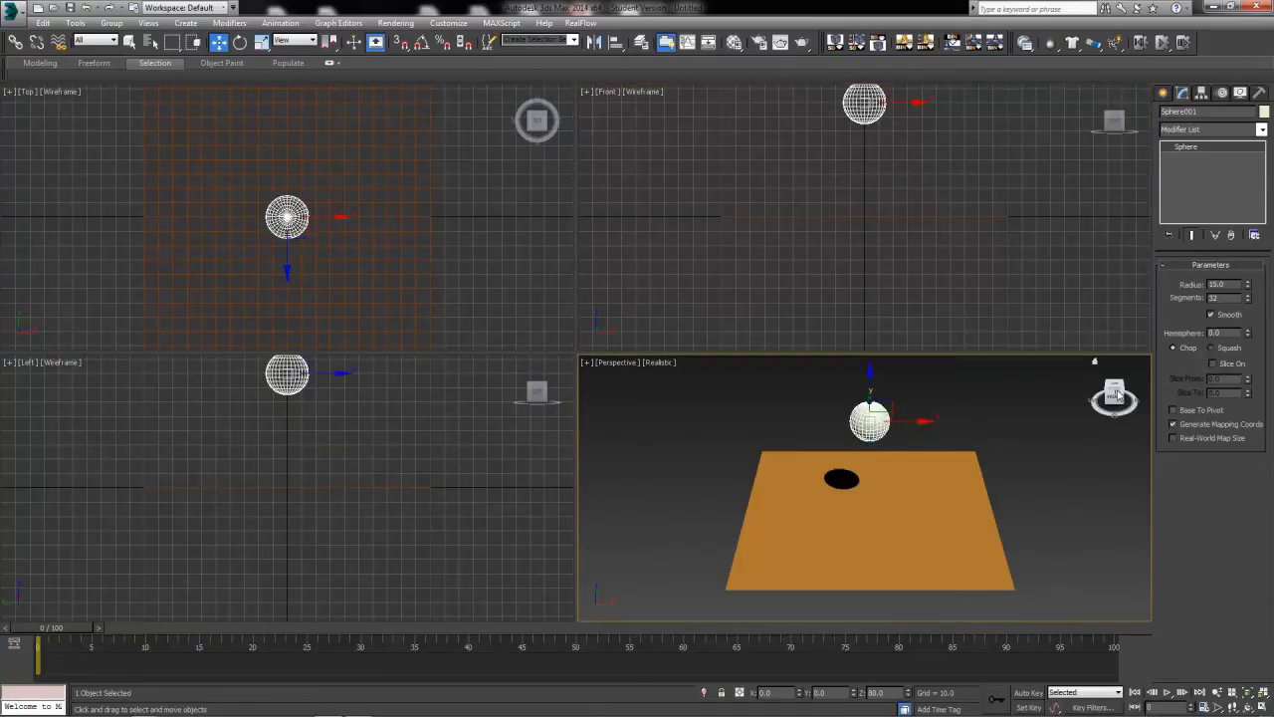
pyautogui.moveTo(1115, 395)
pyautogui.mouseDown()
pyautogui.moveTo(1115, 363)
pyautogui.moveTo(1116, 389)
pyautogui.mouseUp()
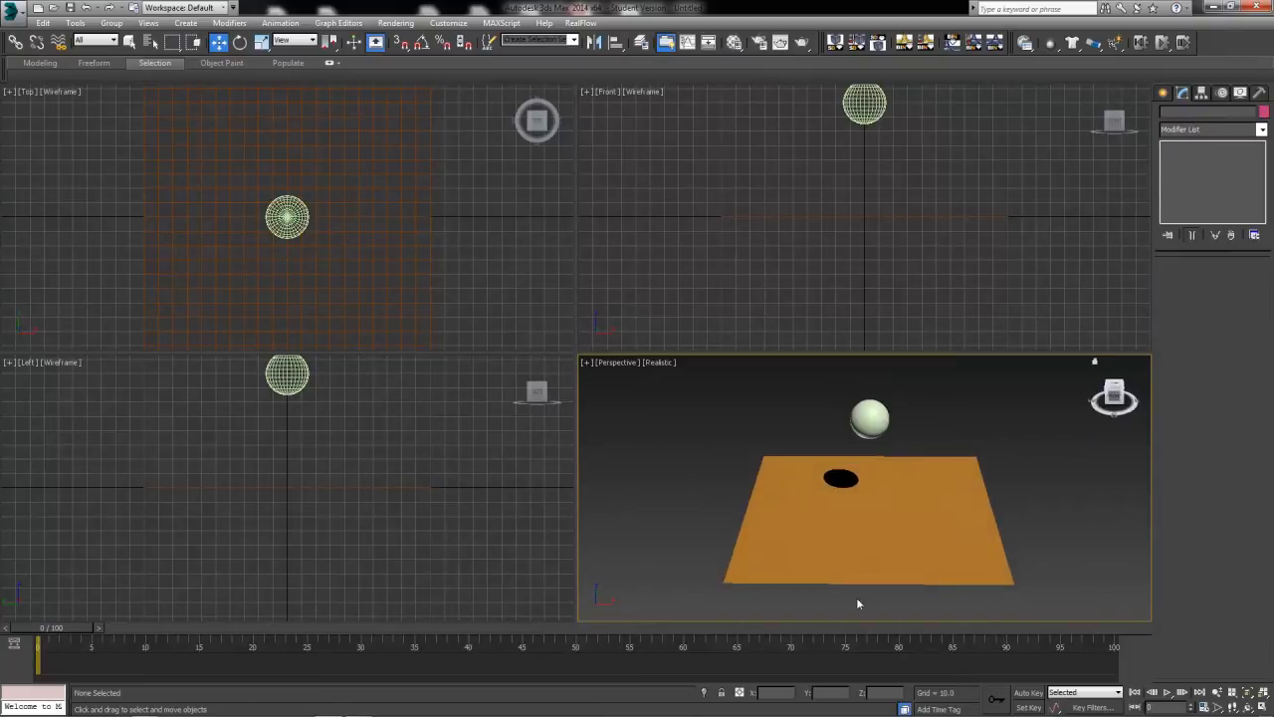
pyautogui.click(882, 536)
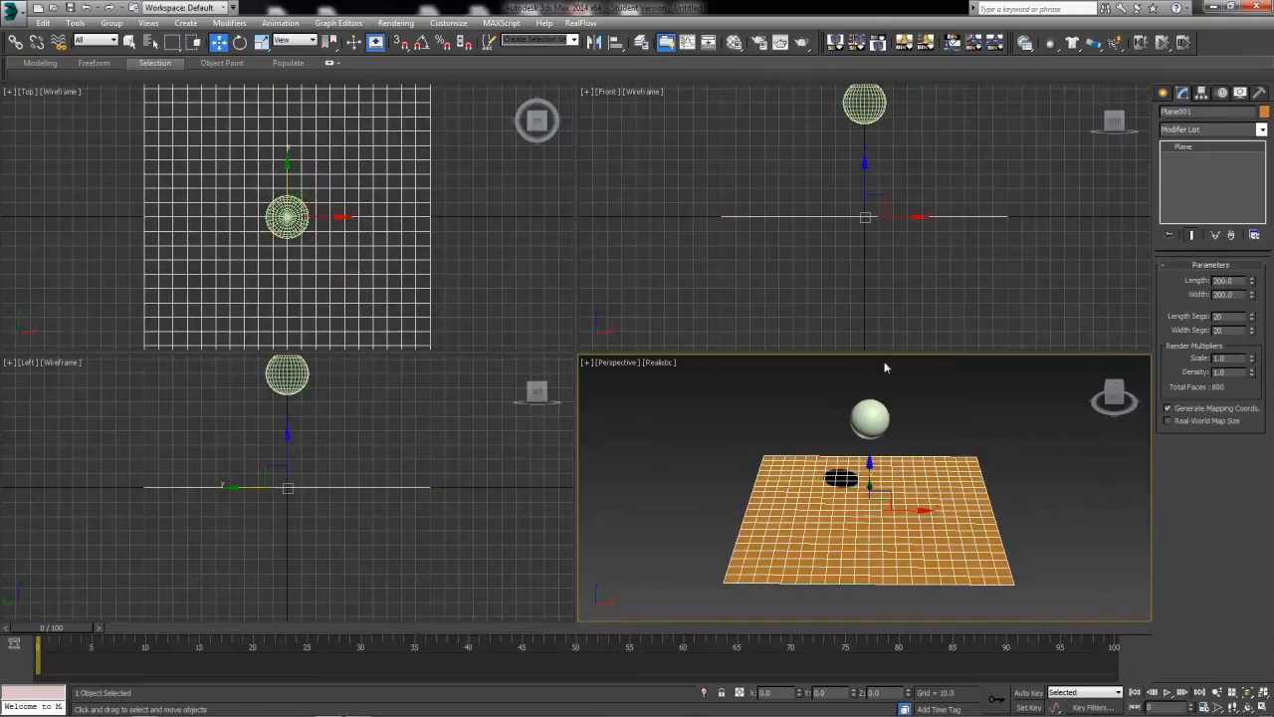
pyautogui.click(870, 412)
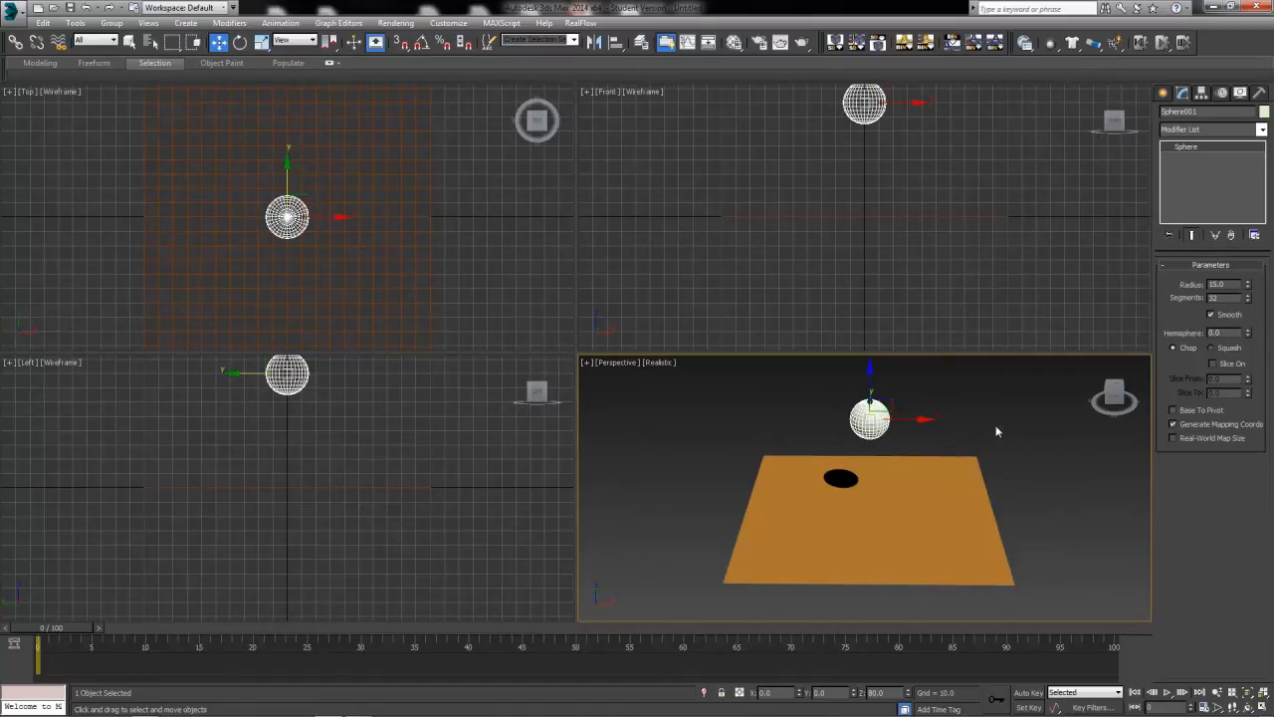
# Hide the RealFlow toolbar.
pyautogui.rightClick(1009, 48)
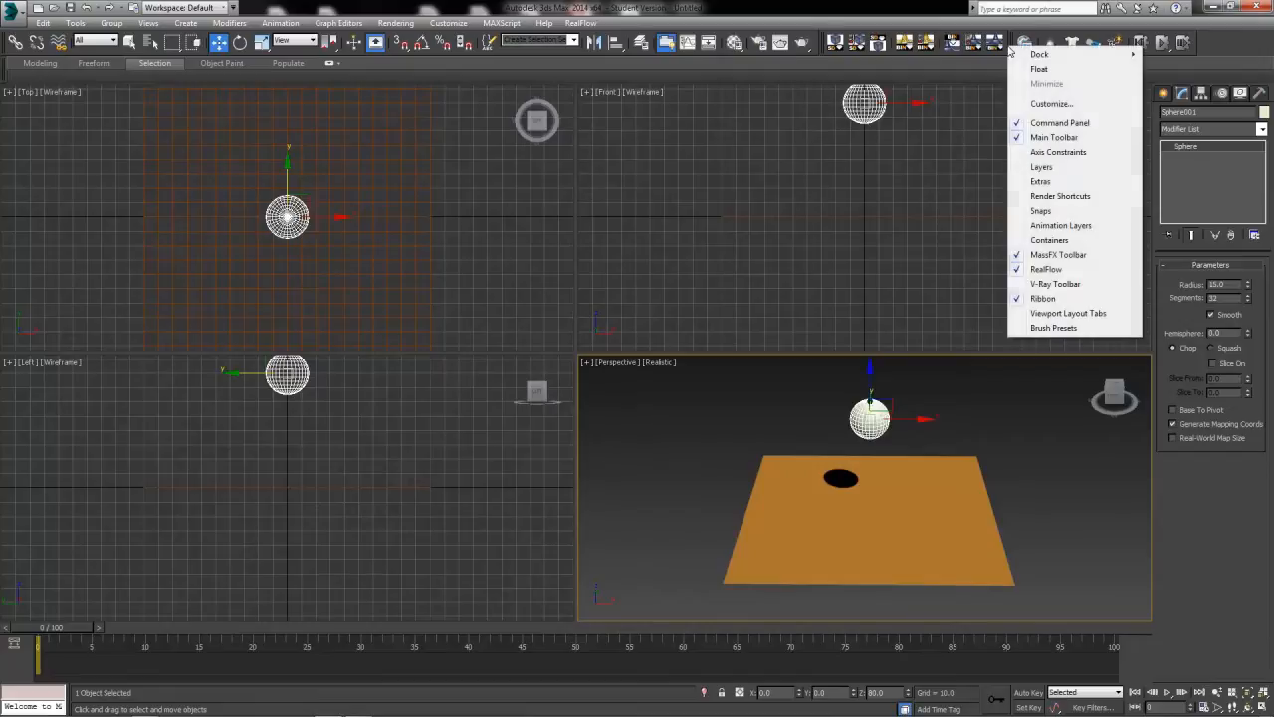
pyautogui.click(1042, 269)
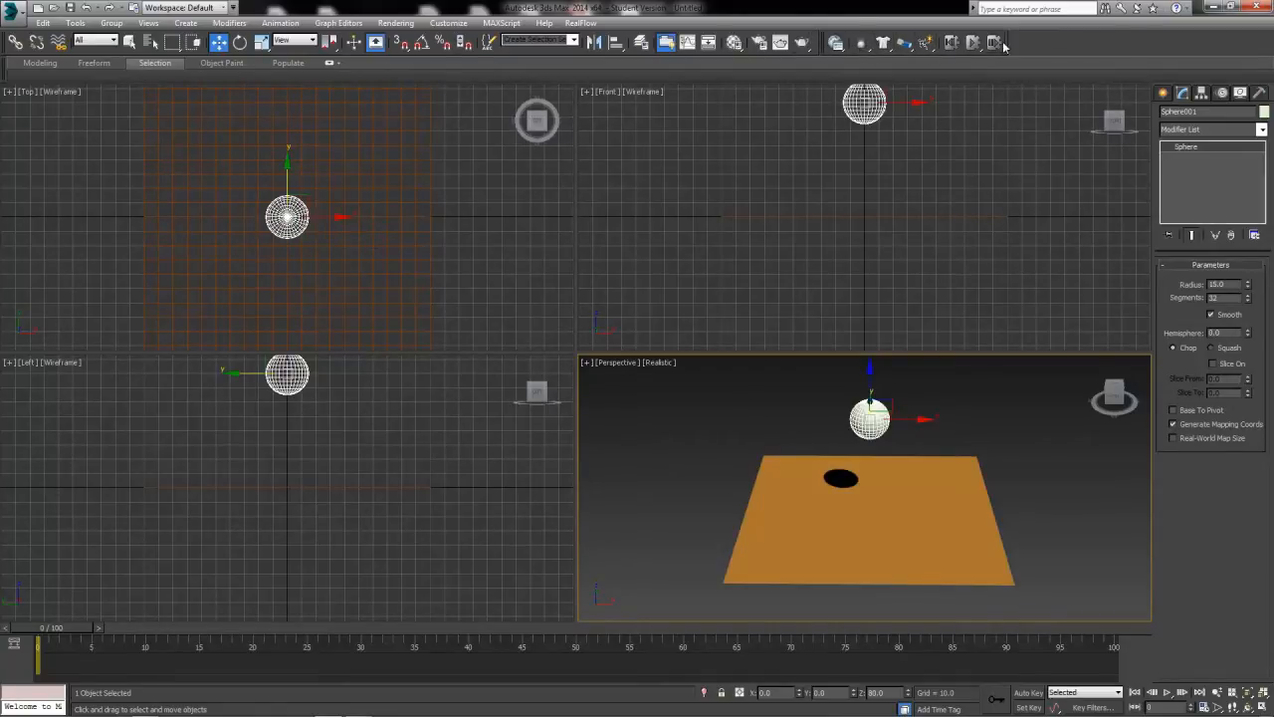
# Turn the MassFX toolbar off and back on.
pyautogui.rightClick(1032, 58)
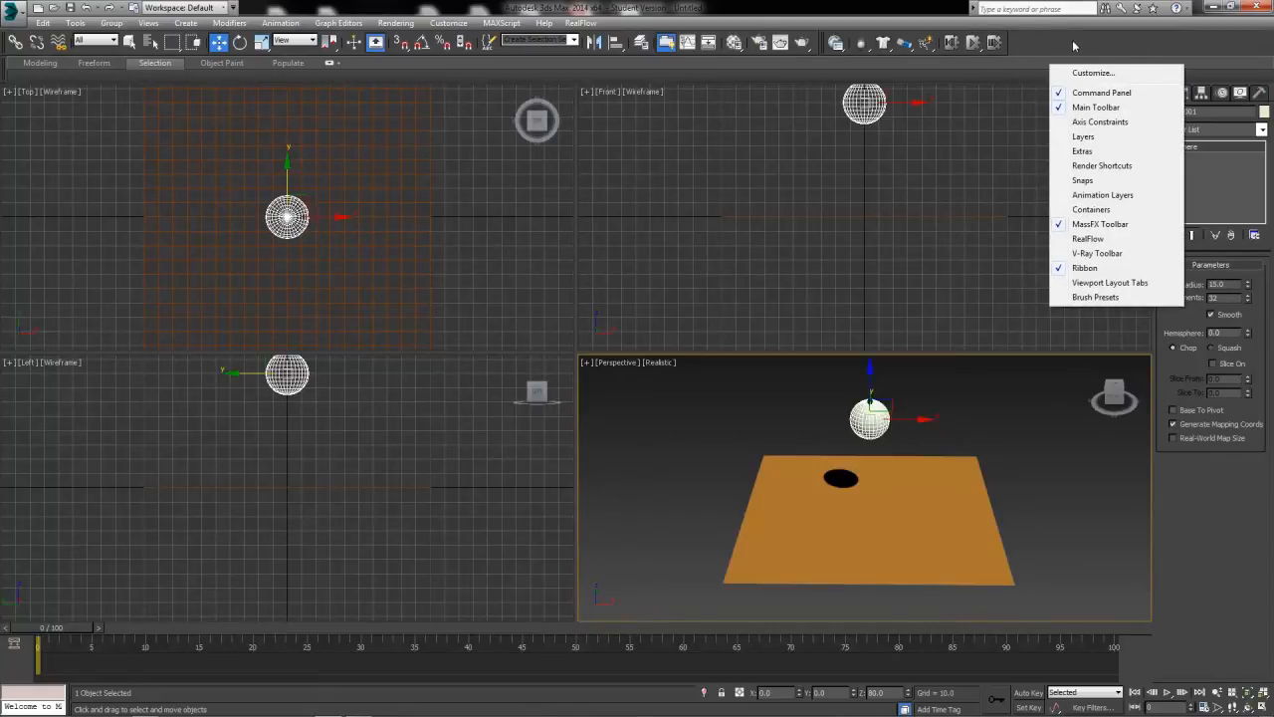
pyautogui.click(1070, 227)
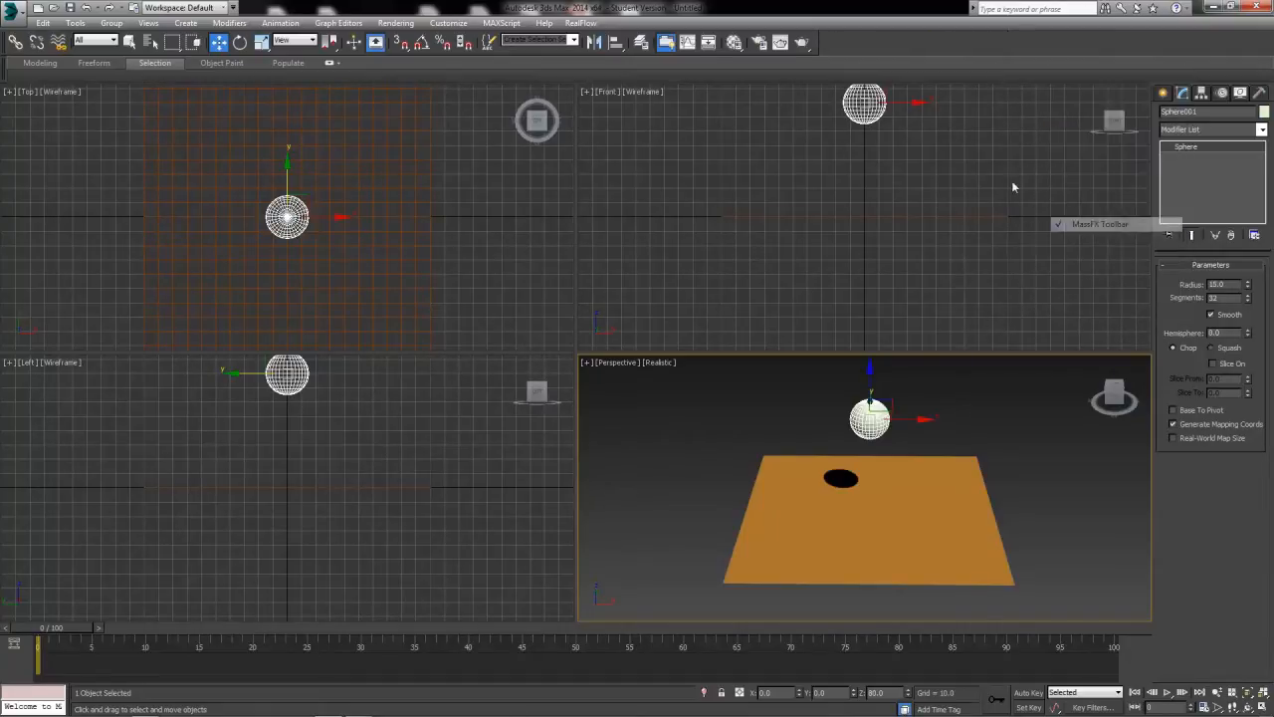
pyautogui.rightClick(901, 43)
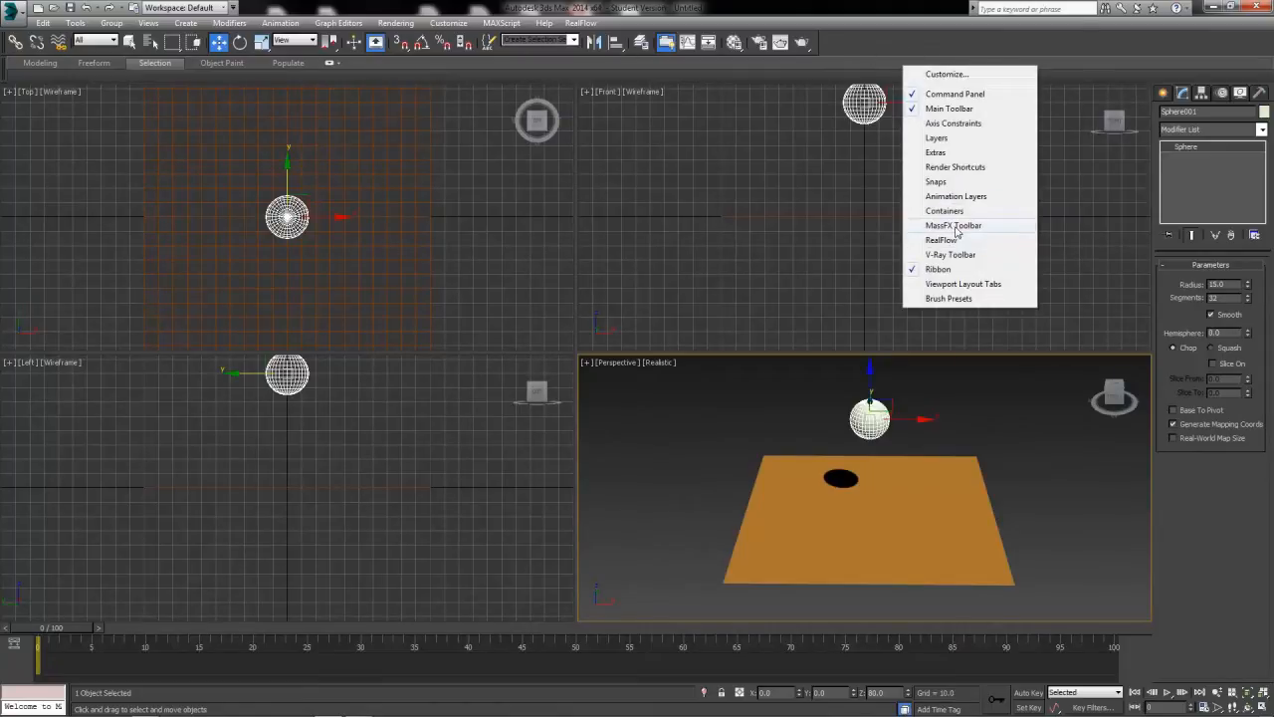
pyautogui.click(956, 227)
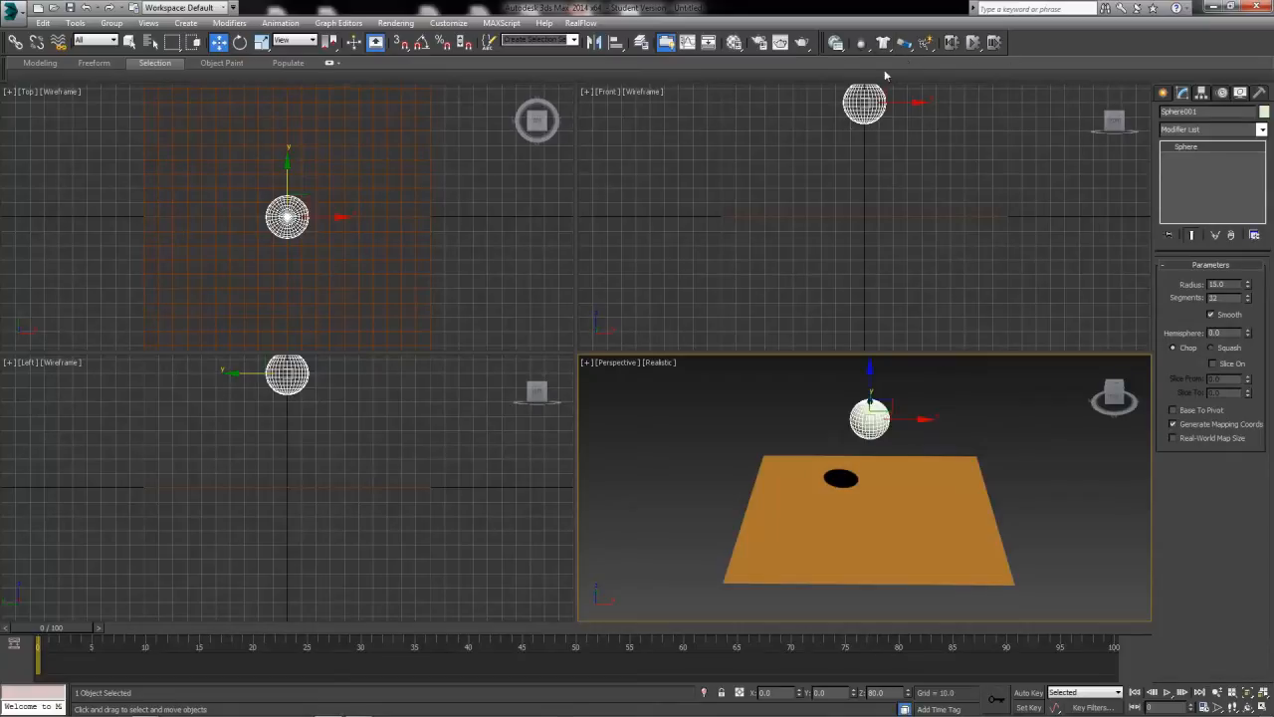
# Open the MassFX Tools window, enlarge it vertically over the Top view and show its multi-object editor settings.
pyautogui.click(836, 44)
pyautogui.moveTo(156, 202); pyautogui.dragTo(321, 109)
pyautogui.moveTo(298, 380); pyautogui.dragTo(292, 517)
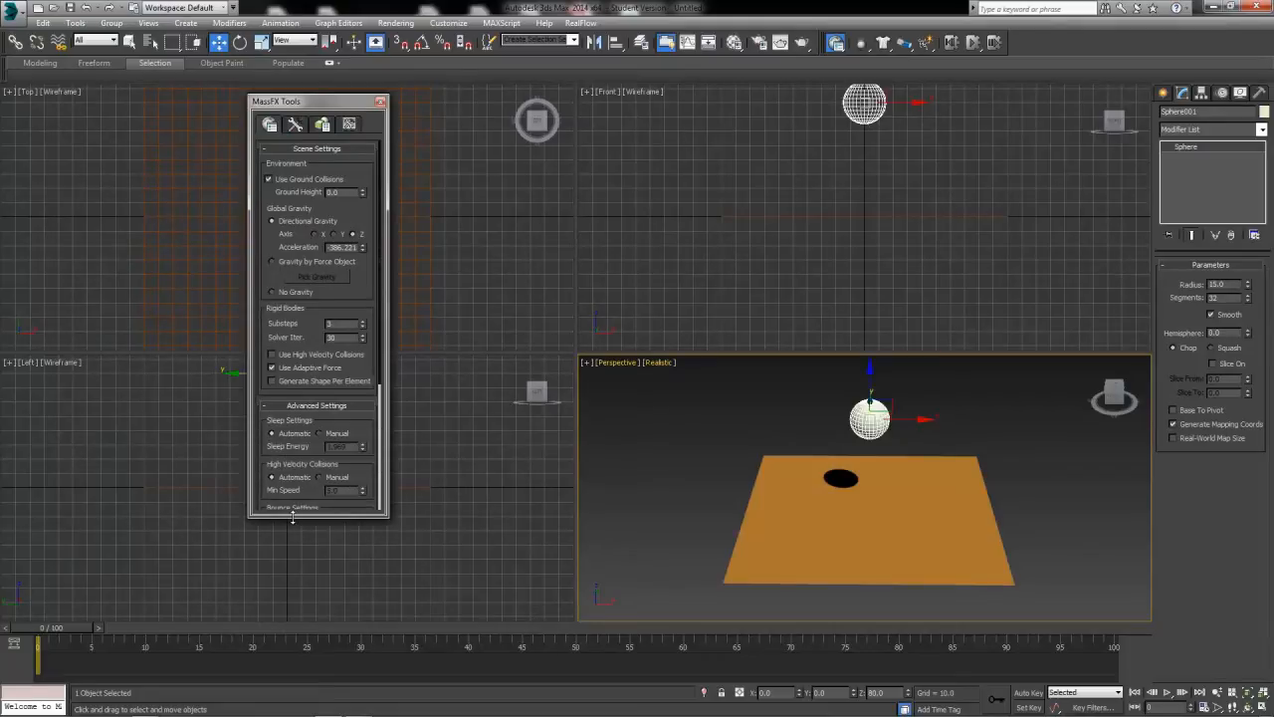
pyautogui.moveTo(302, 101); pyautogui.dragTo(248, 104)
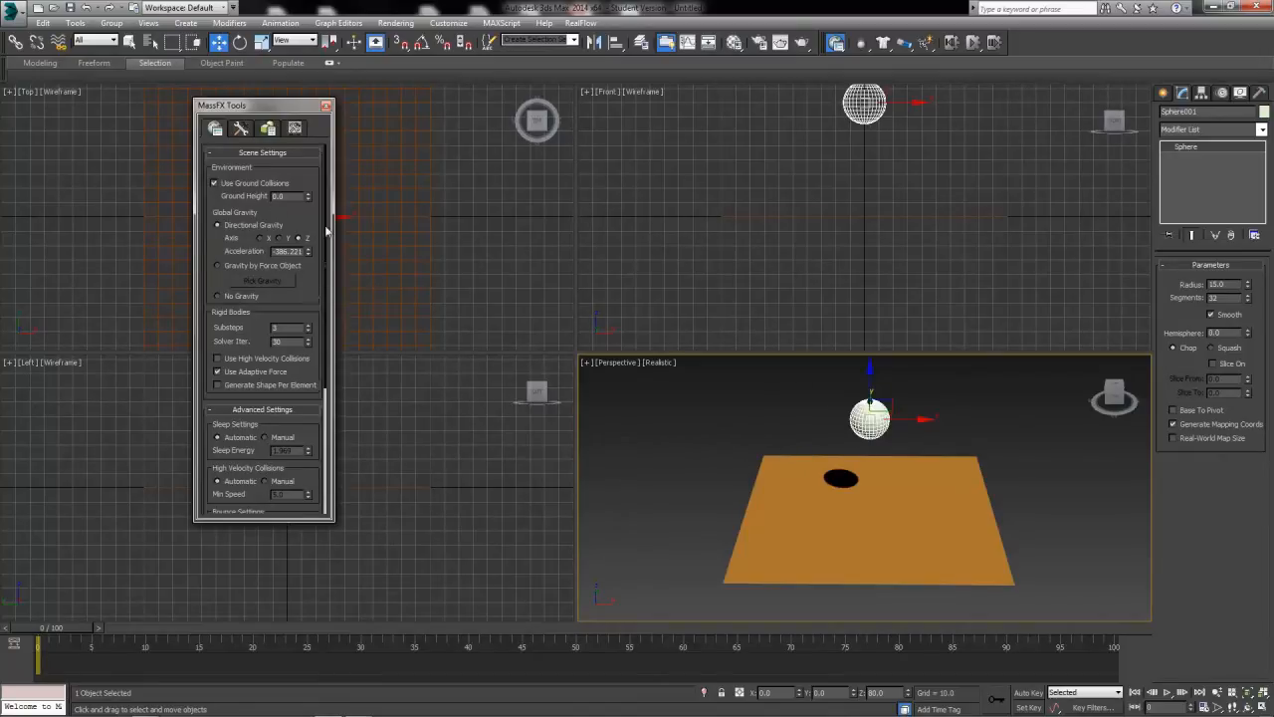
pyautogui.click(241, 127)
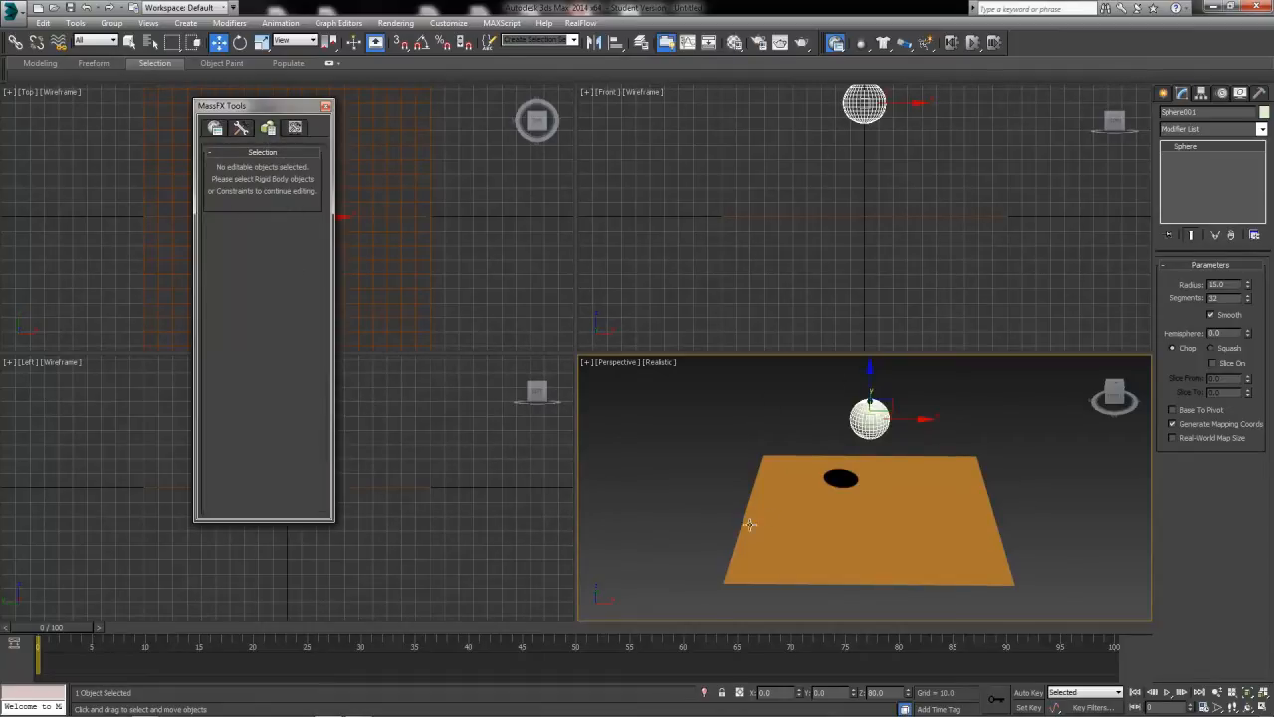
# Set the sphere above the plane as a dynamic rigid body.
pyautogui.click(883, 244)
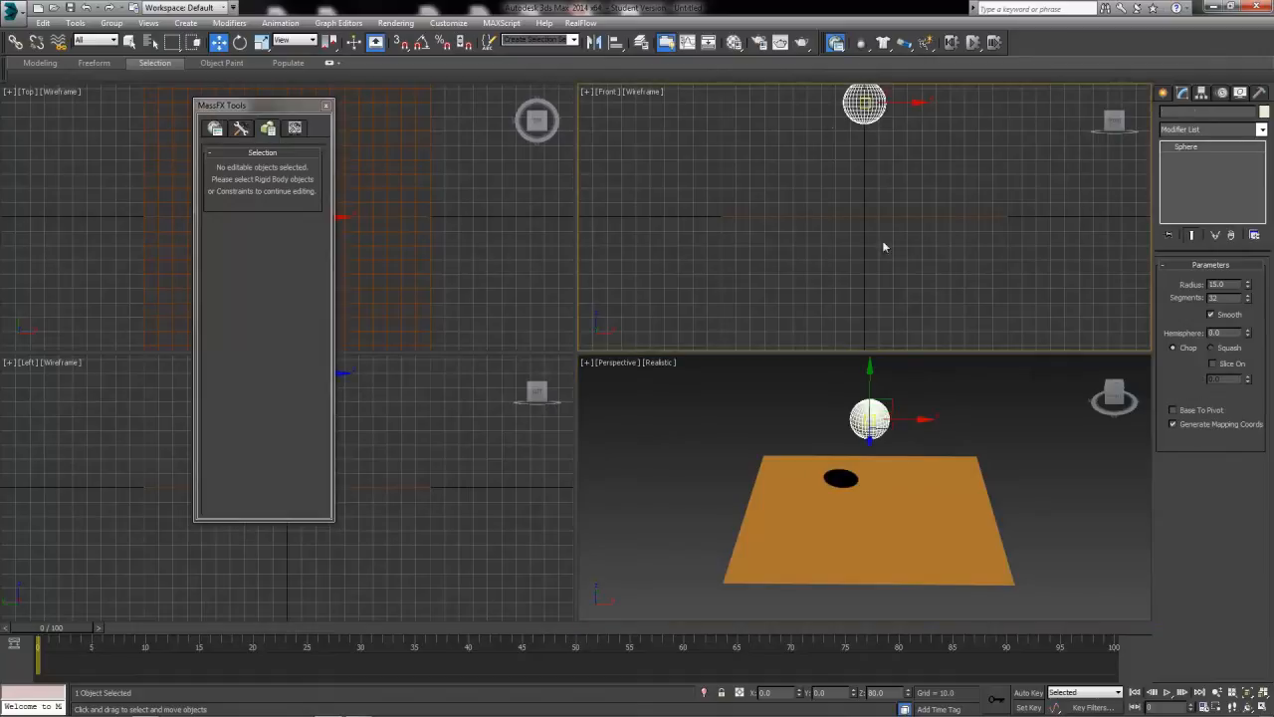
pyautogui.click(871, 416)
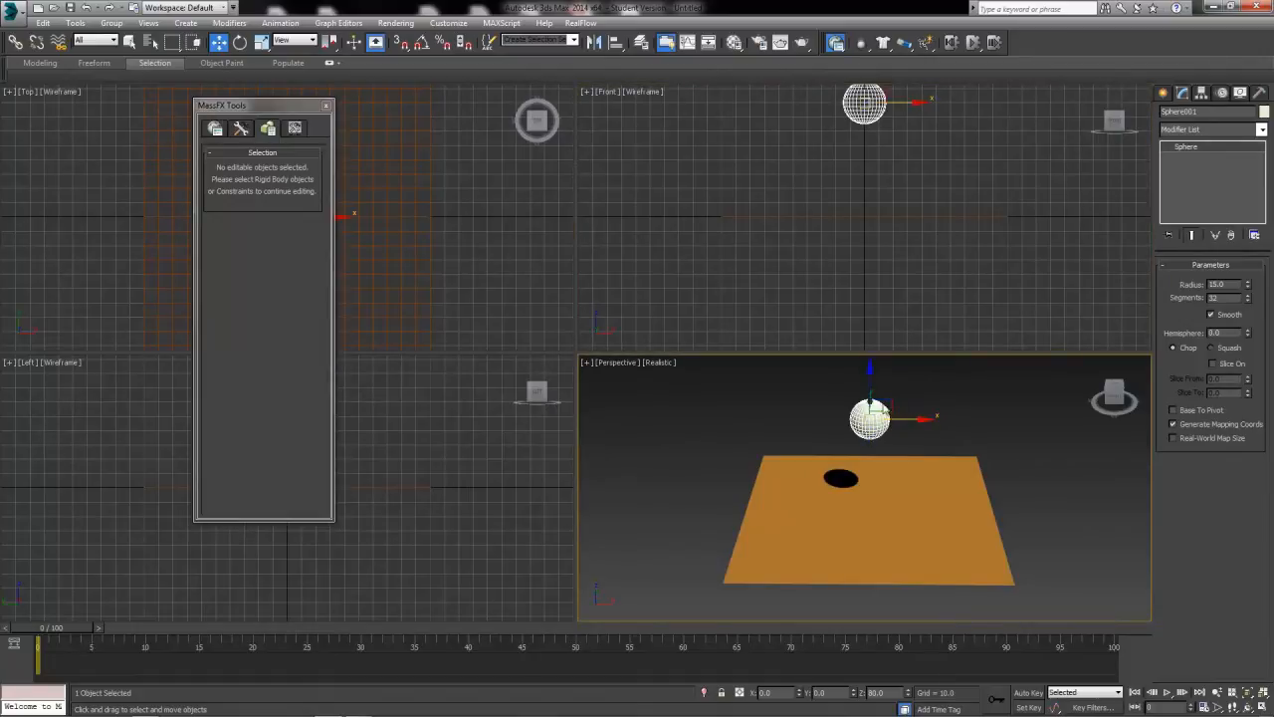
pyautogui.click(862, 43)
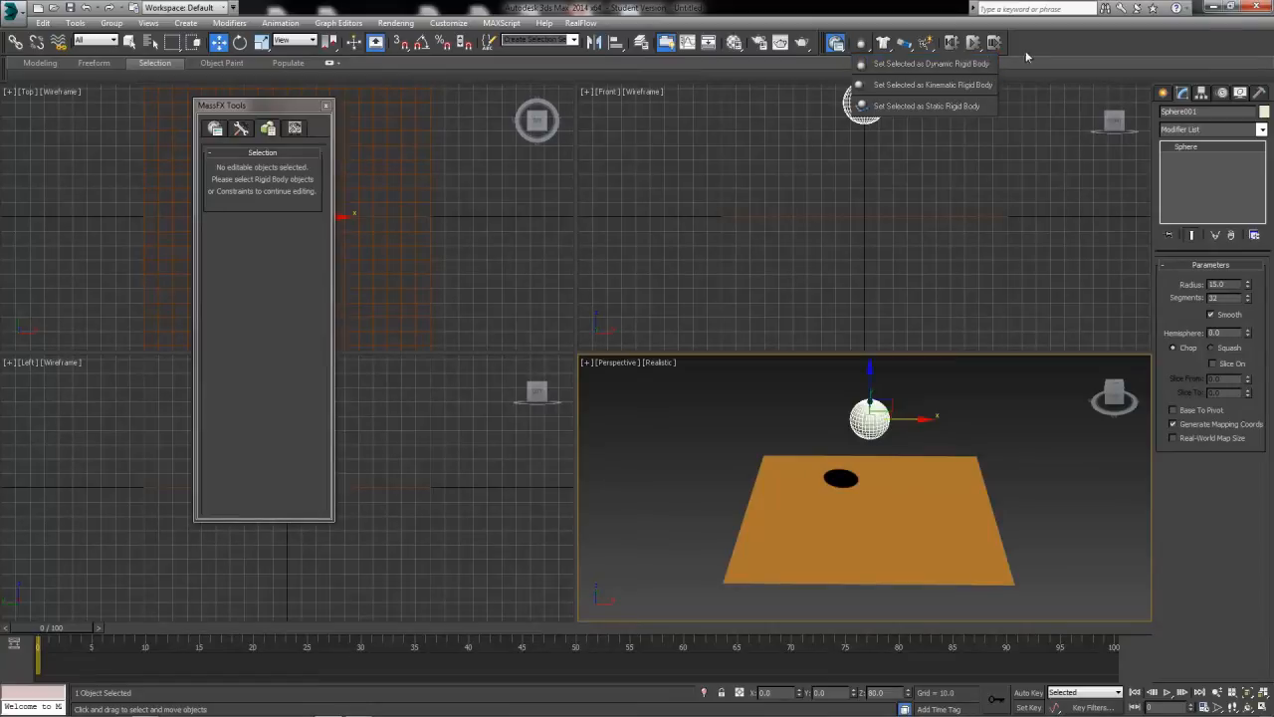
pyautogui.click(945, 65)
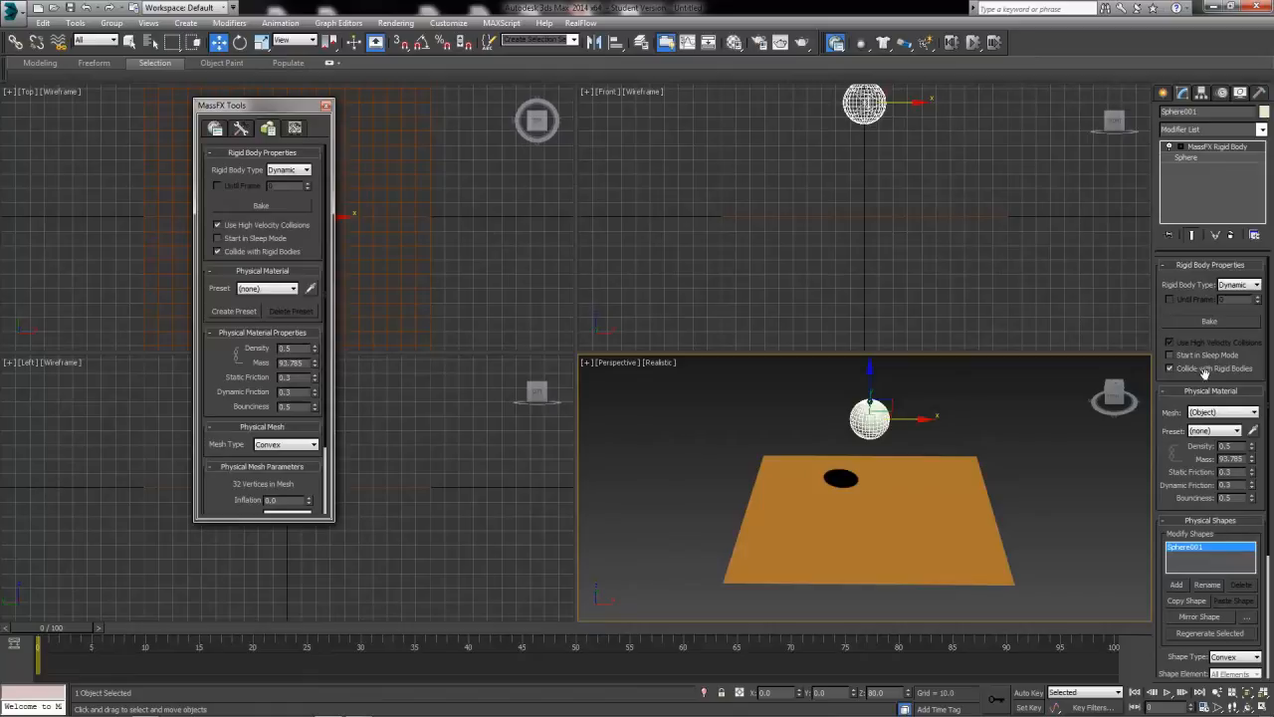
pyautogui.moveTo(1166, 428); pyautogui.dragTo(1147, 392)
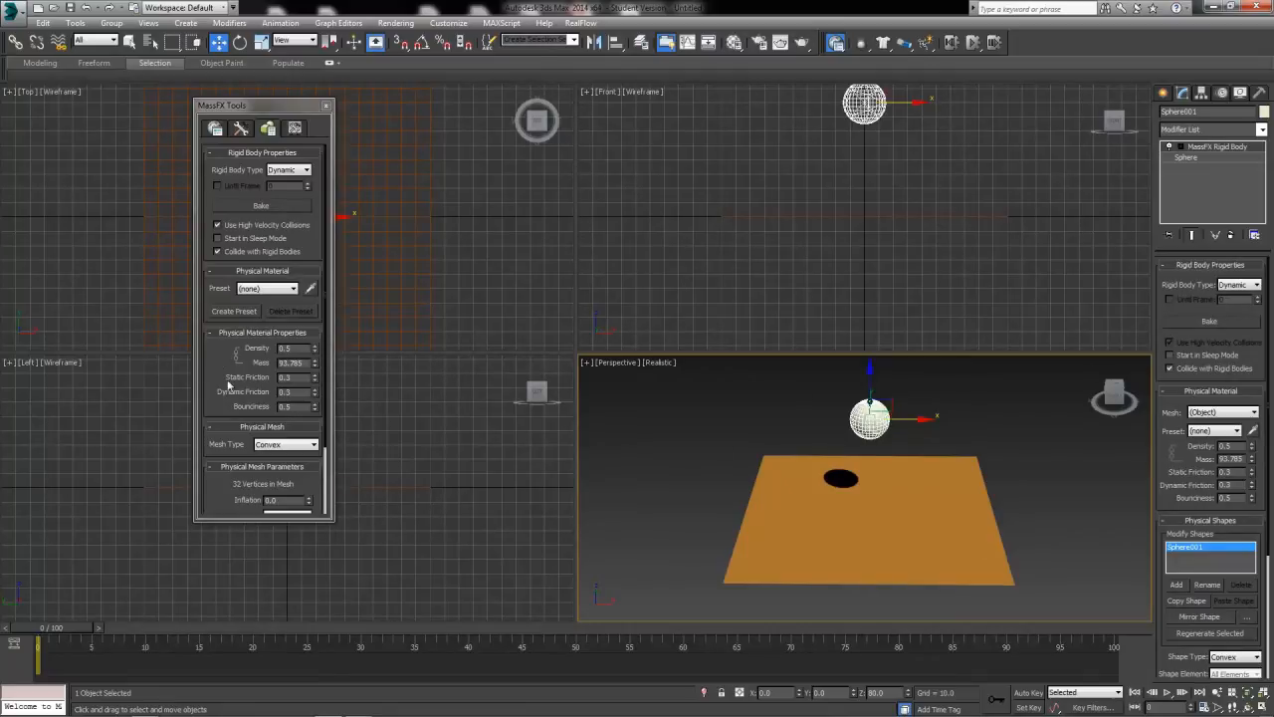
# Load the Cardboard physical material preset for the sphere and return the preset to (none) so its values become editable.
pyautogui.moveTo(224, 381)
pyautogui.mouseDown()
pyautogui.moveTo(226, 222)
pyautogui.moveTo(221, 356)
pyautogui.mouseUp()
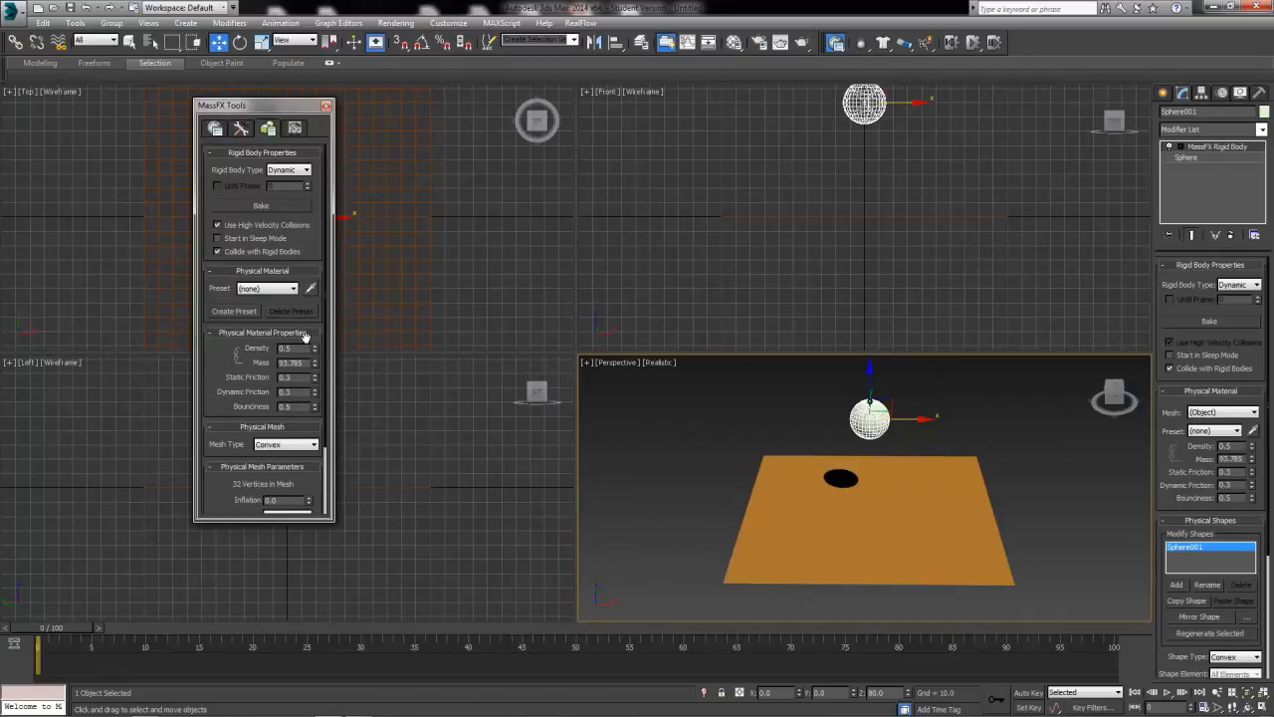
pyautogui.click(290, 289)
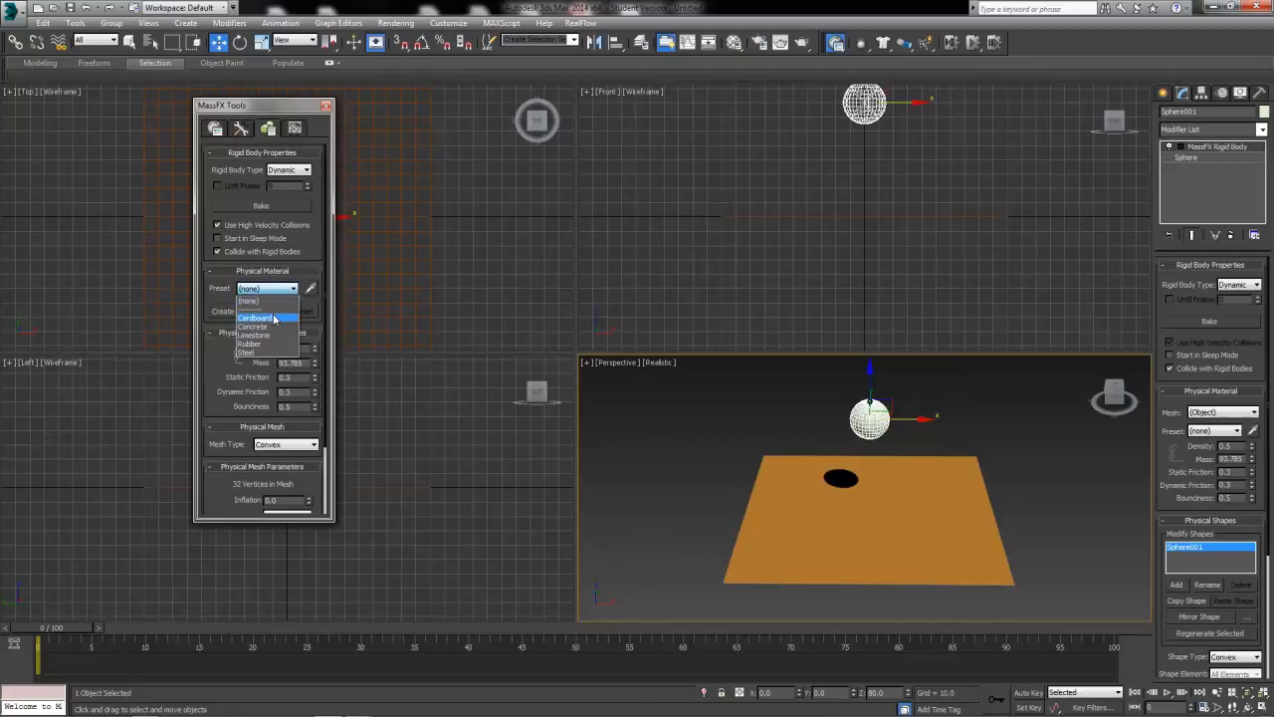
pyautogui.click(274, 318)
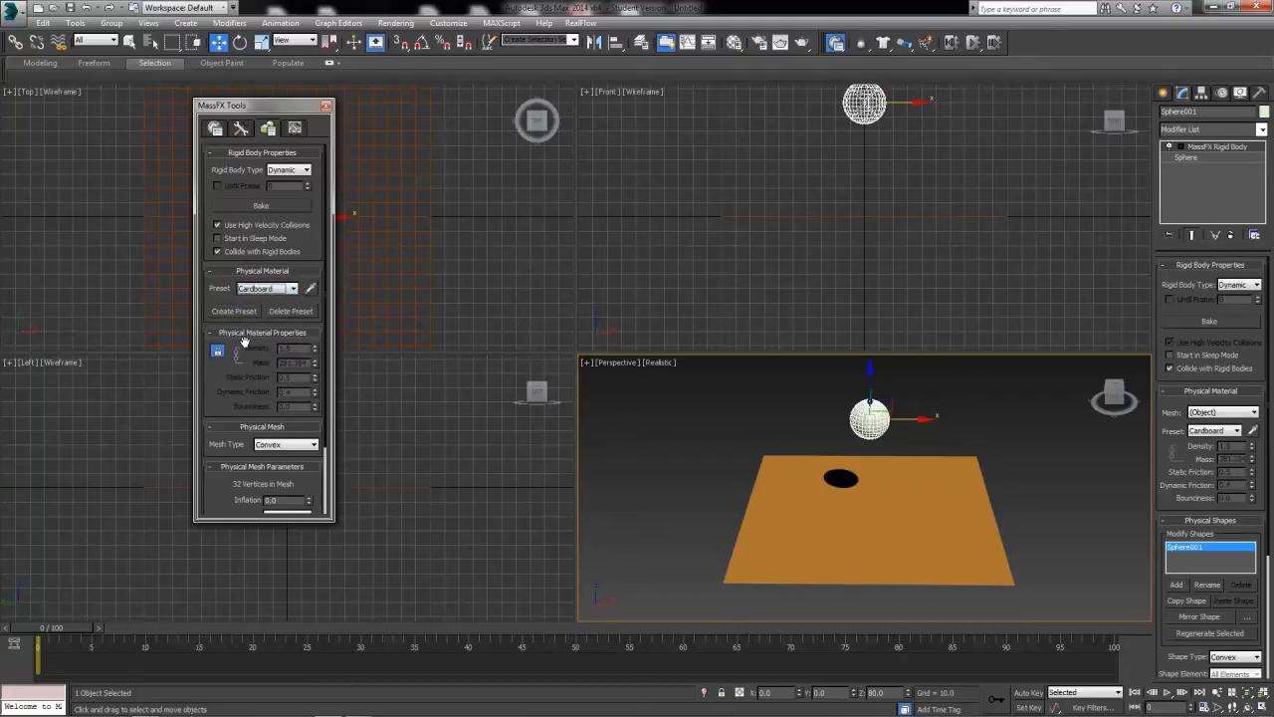
pyautogui.click(265, 289)
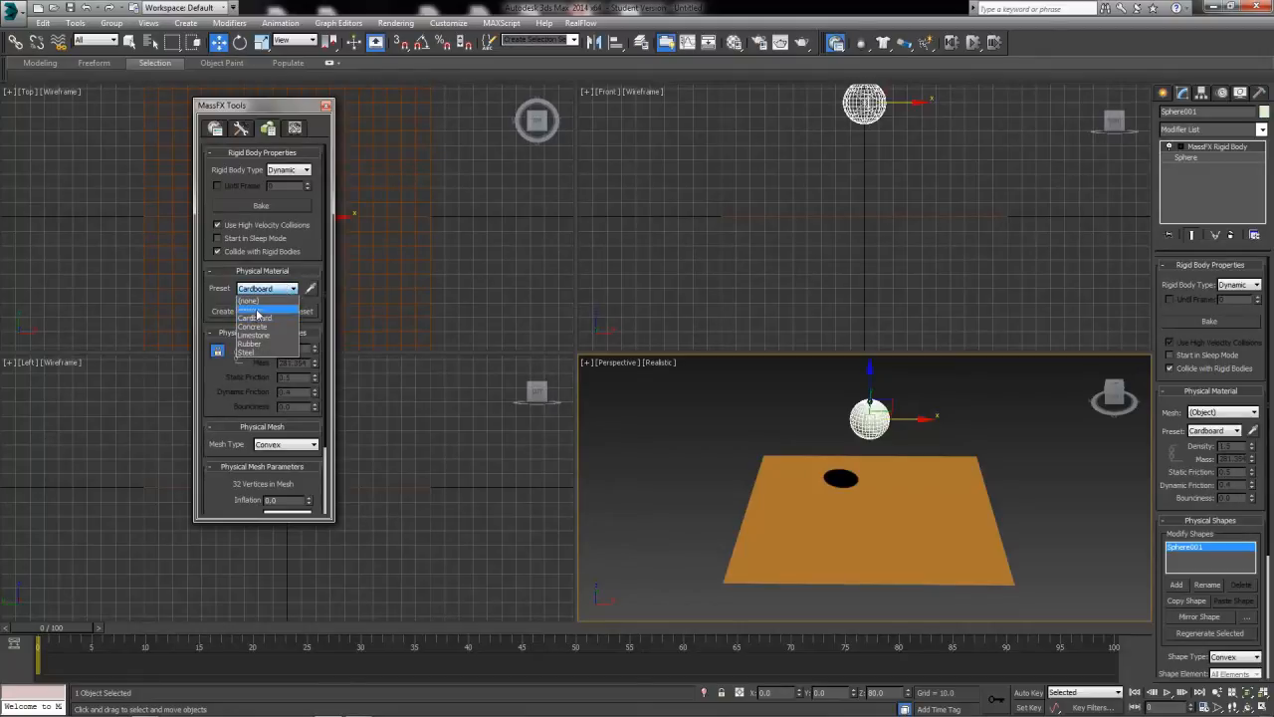
pyautogui.click(266, 300)
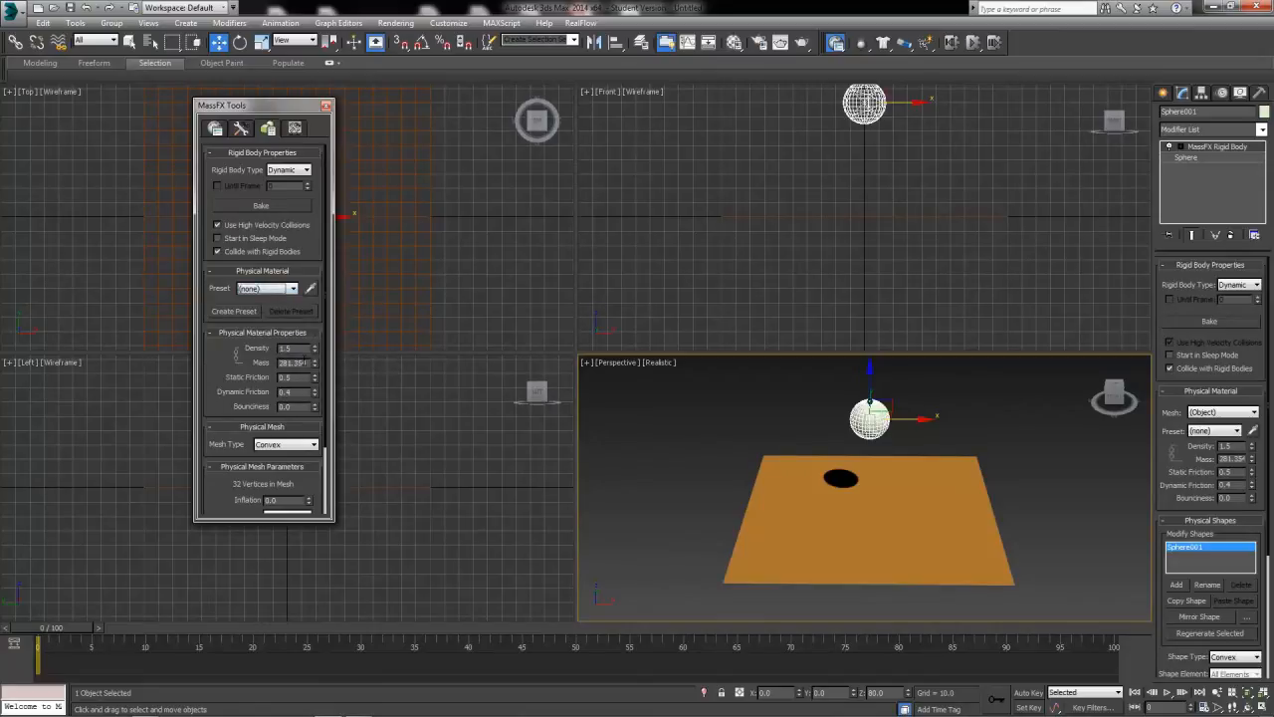
# Set the sphere's mass to 500 in its physical material properties.
pyautogui.doubleClick(304, 362)
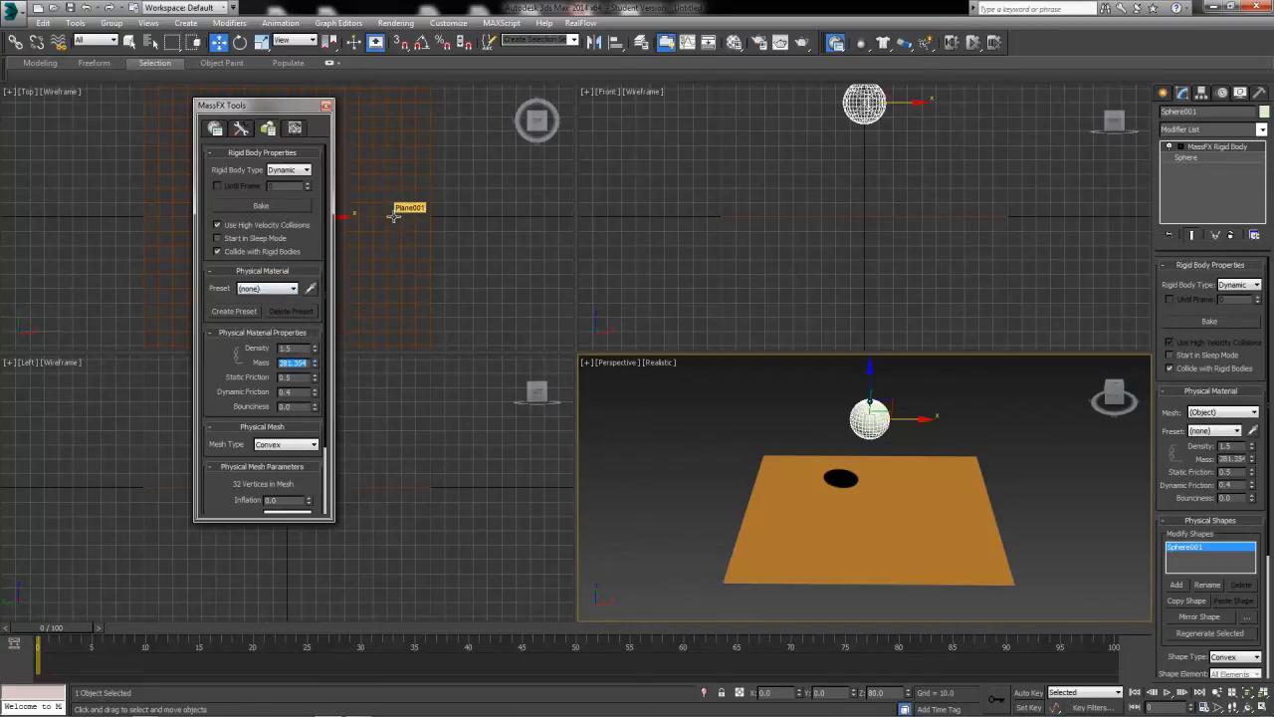
pyautogui.write('500')
pyautogui.press('Return')
pyautogui.doubleClick(299, 349)
pyautogui.click(301, 378)
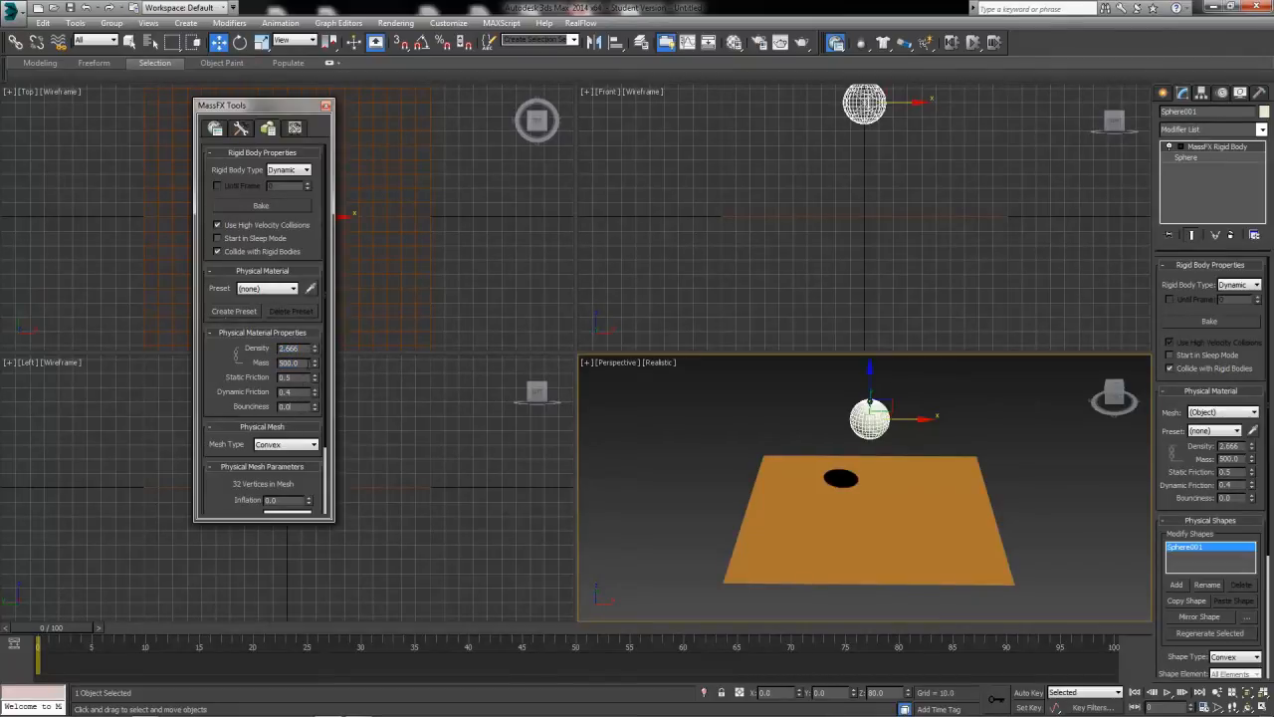
pyautogui.scroll(-2, 264, 379)
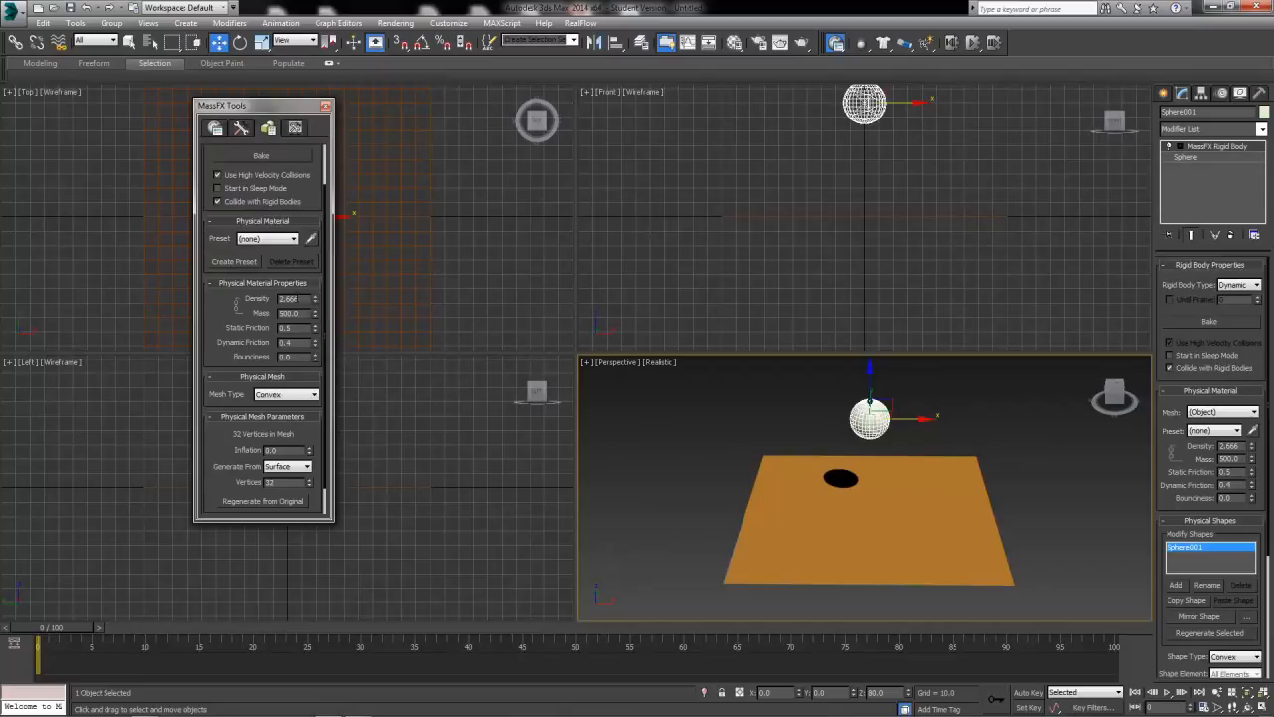
pyautogui.doubleClick(298, 313)
# Change the sphere's physical mesh type to Sphere.
pyautogui.click(285, 394)
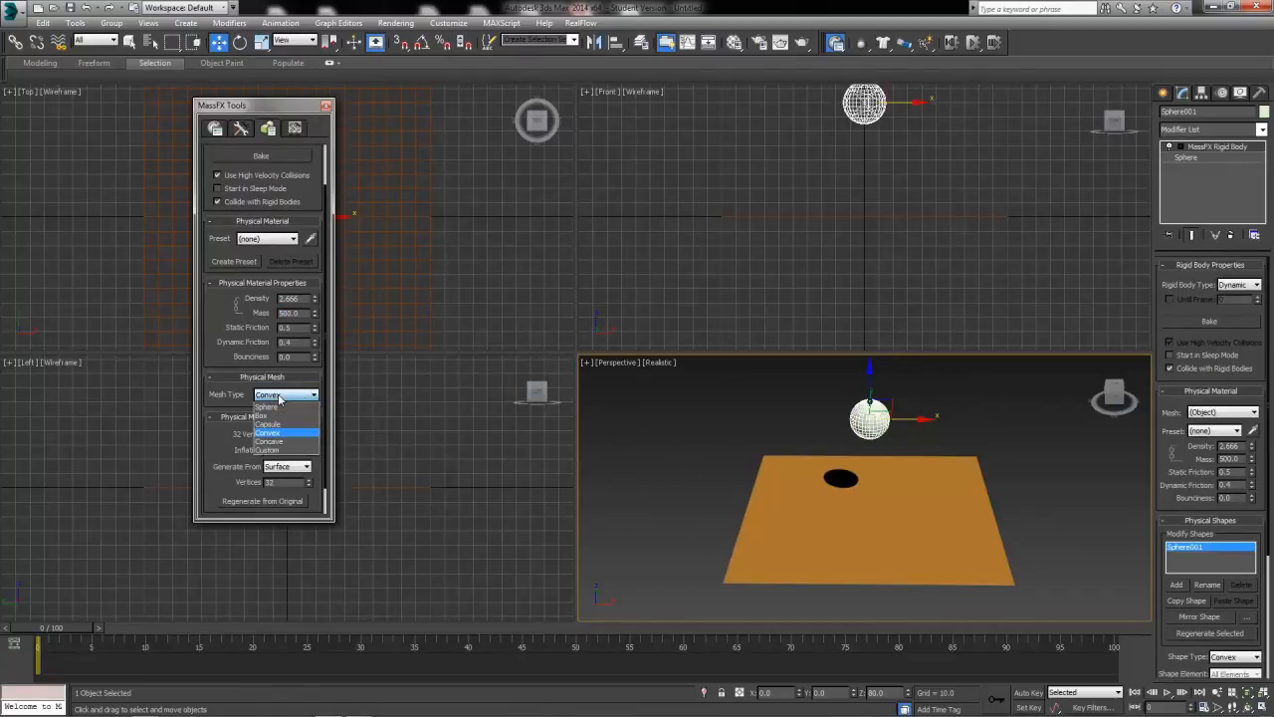
pyautogui.click(281, 408)
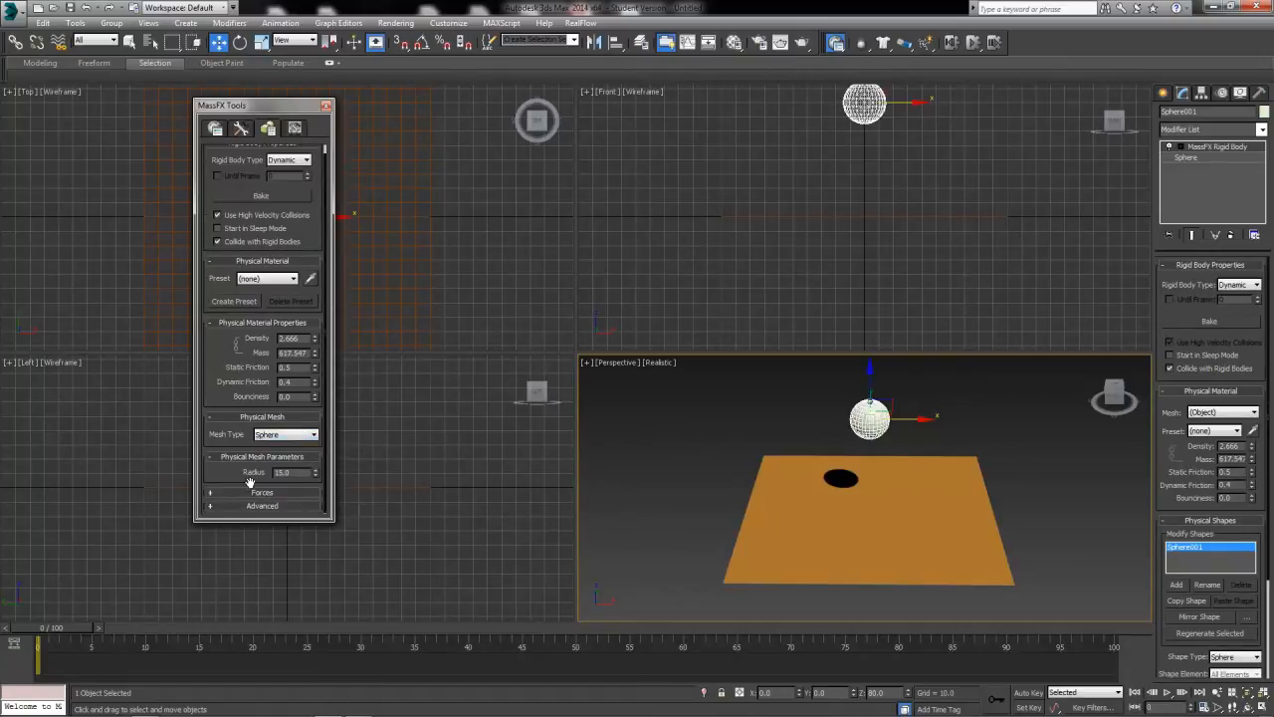
pyautogui.doubleClick(287, 471)
pyautogui.moveTo(238, 469); pyautogui.dragTo(243, 494)
# Select the plane and set it as an mCloth object.
pyautogui.click(929, 492)
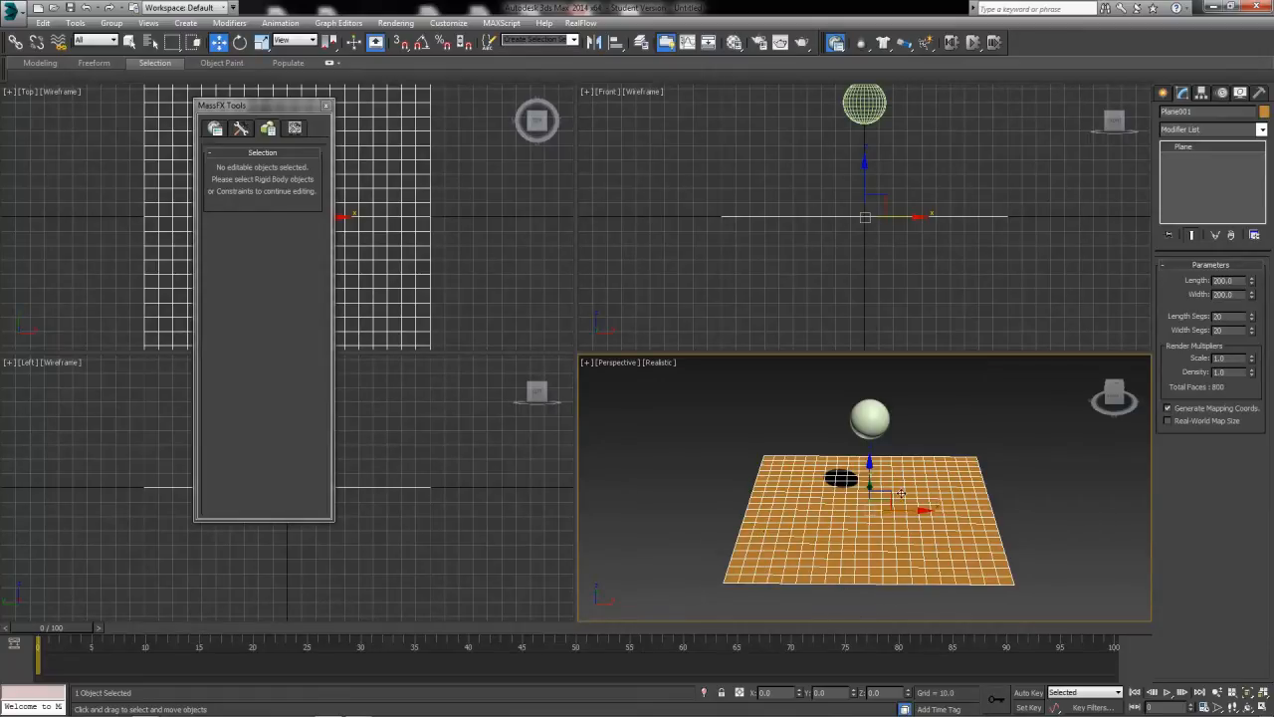
pyautogui.click(863, 44)
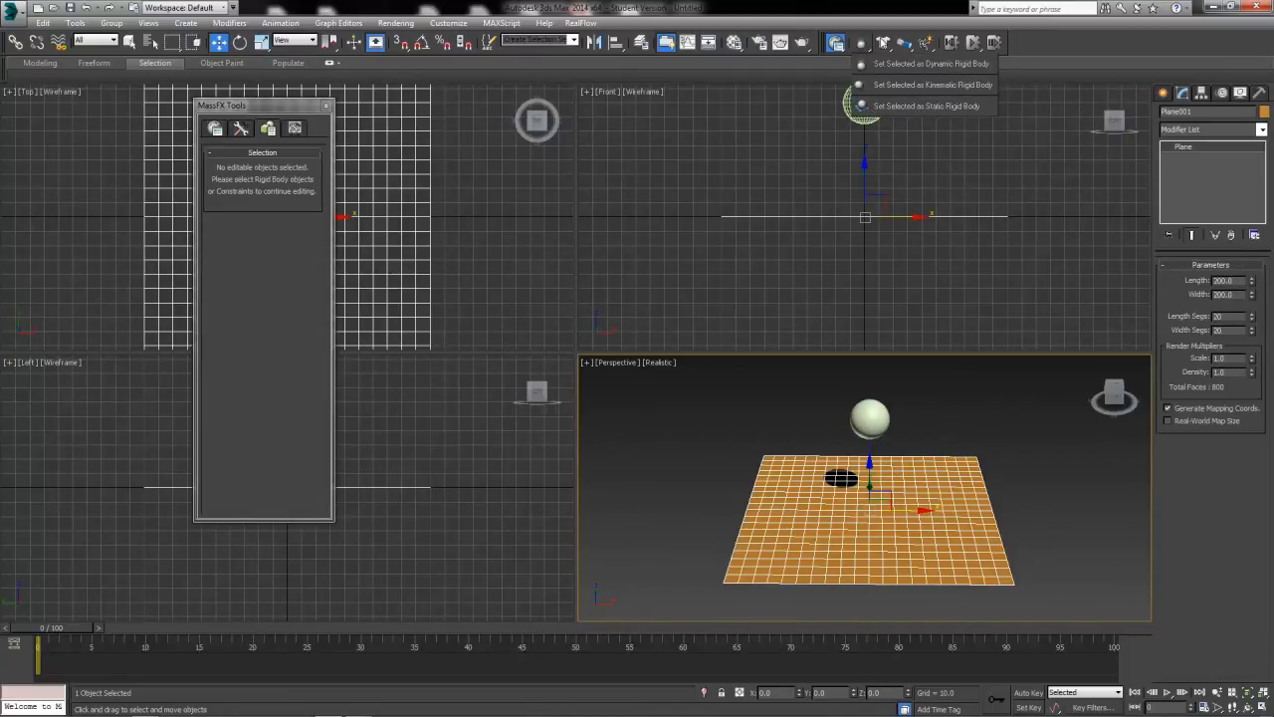
pyautogui.click(884, 44)
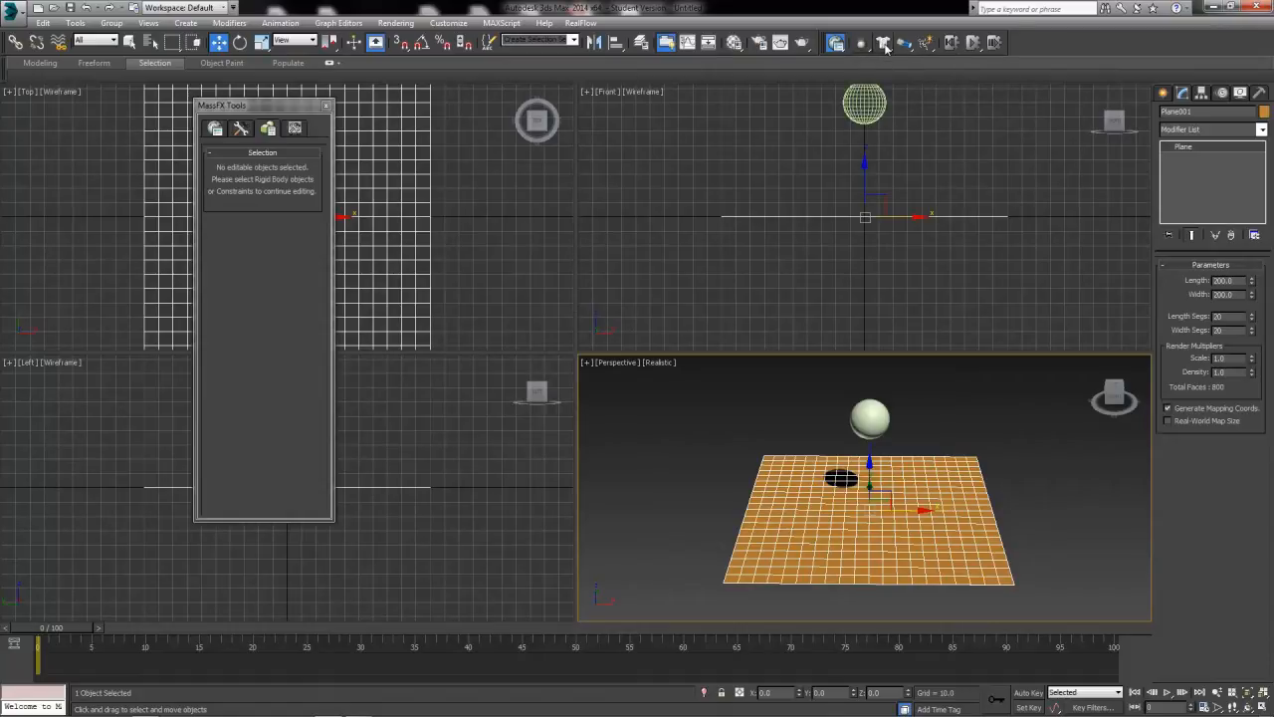
pyautogui.click(884, 43)
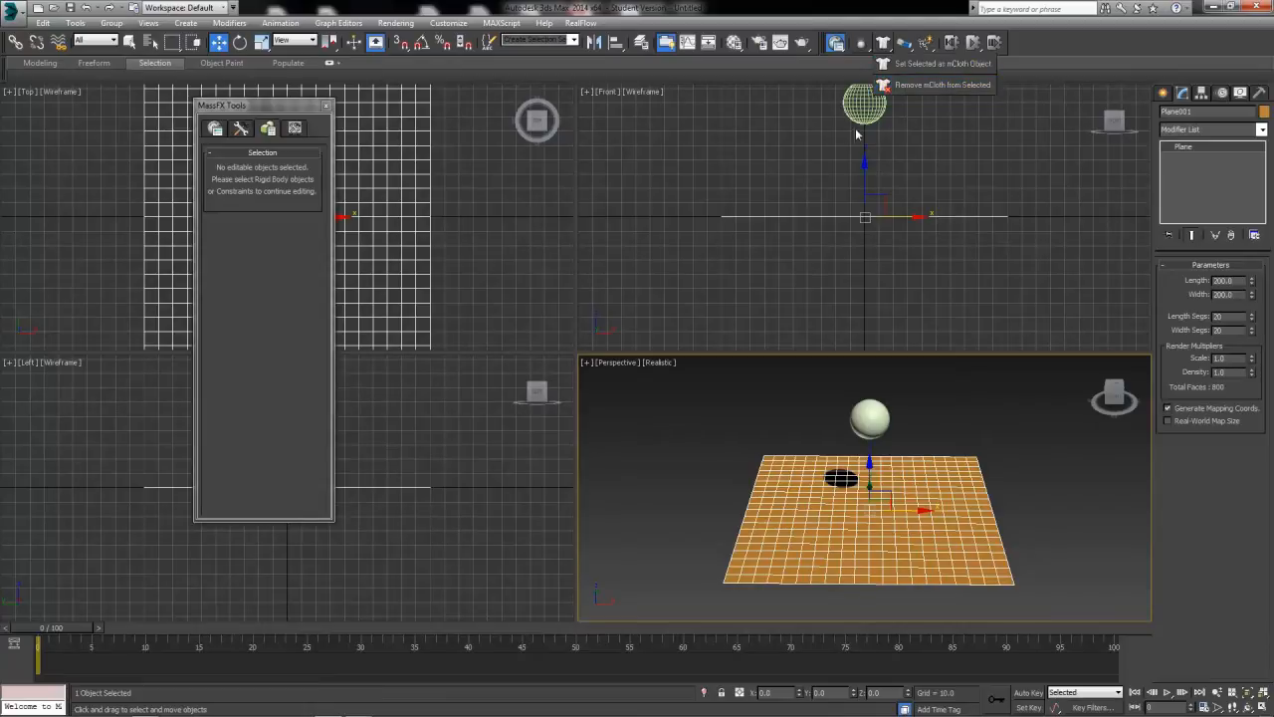
pyautogui.click(882, 45)
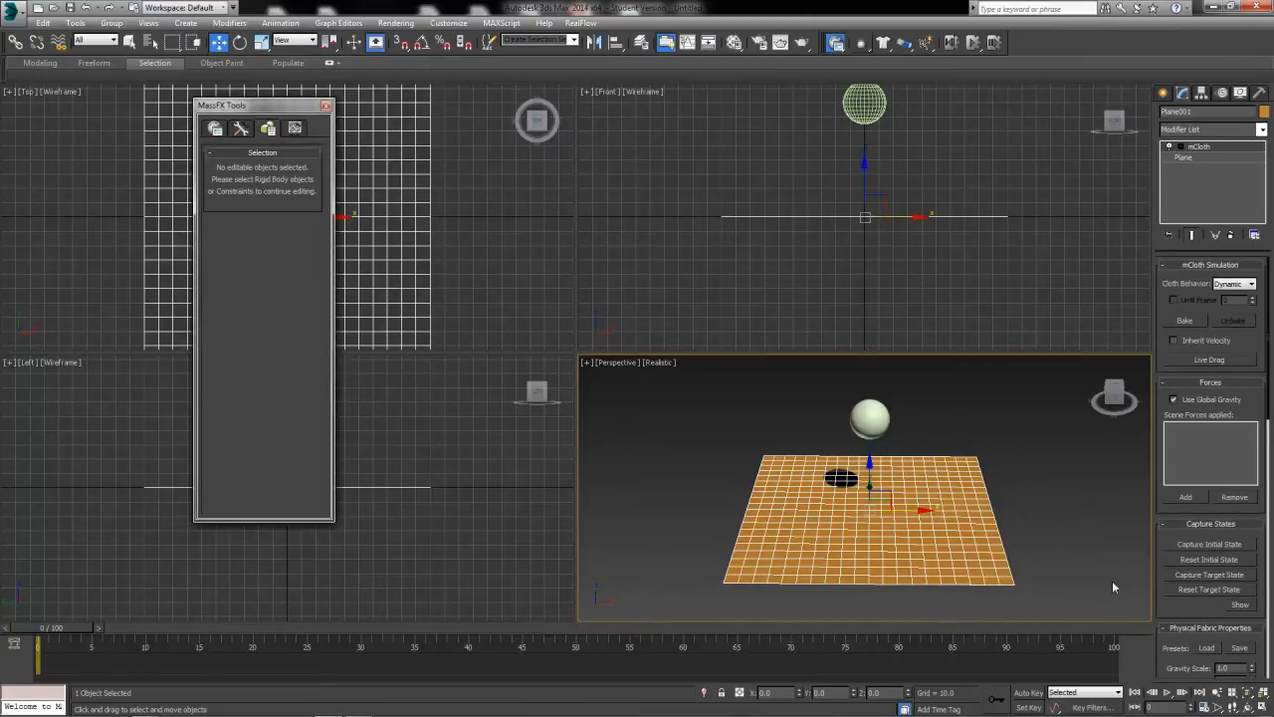
# Move the MassFX Tools window aside and, at the mCloth Vertex level, select all vertices along the plane's four outer edges.
pyautogui.click(1180, 150)
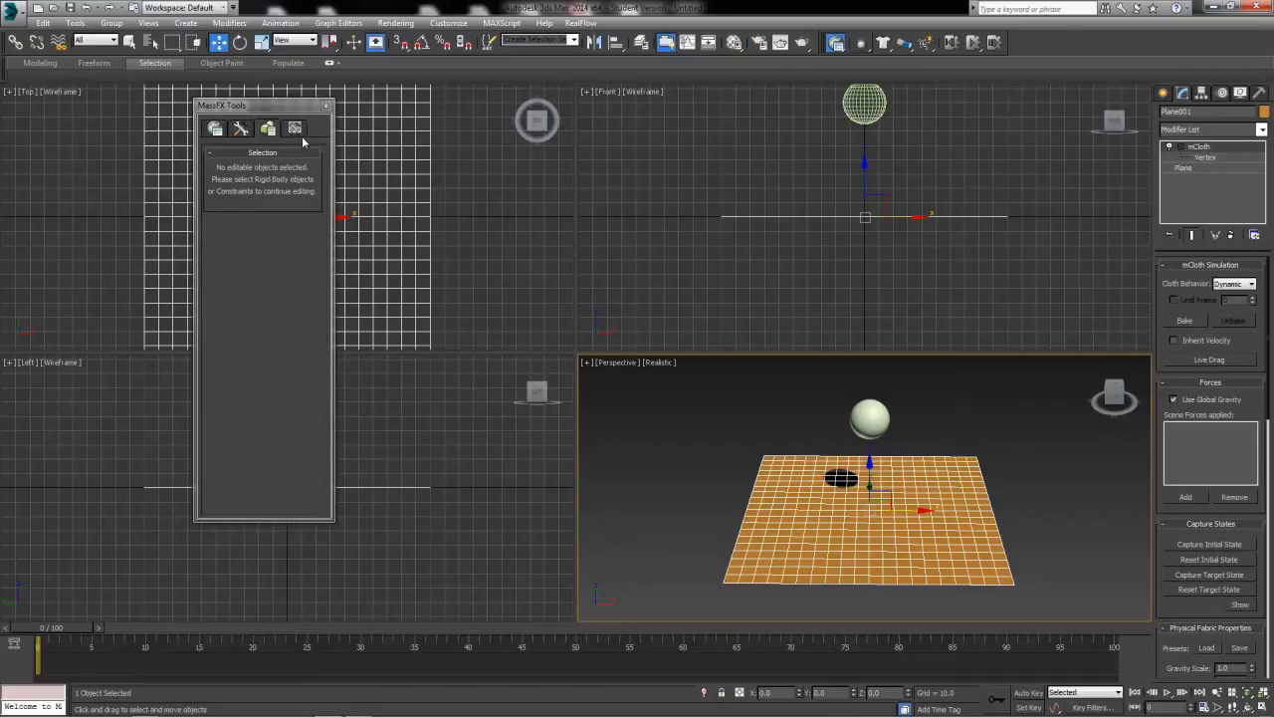
pyautogui.moveTo(281, 106); pyautogui.dragTo(158, 209)
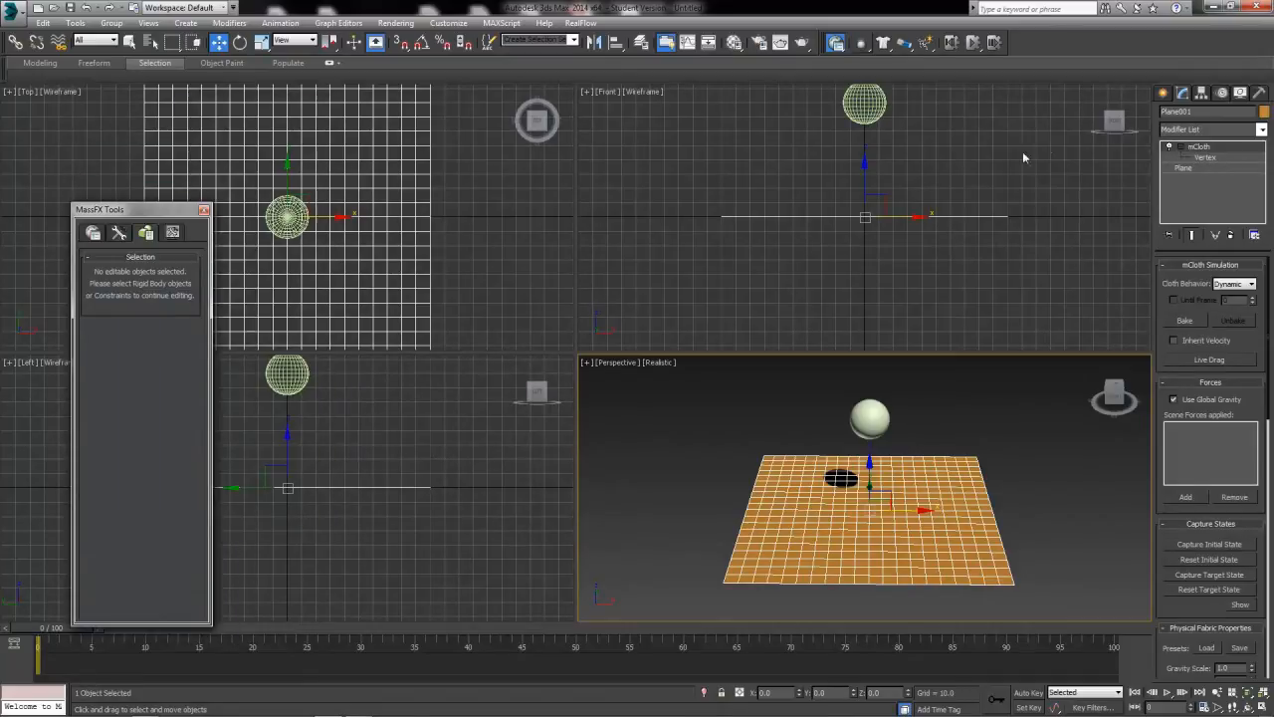
pyautogui.click(1205, 158)
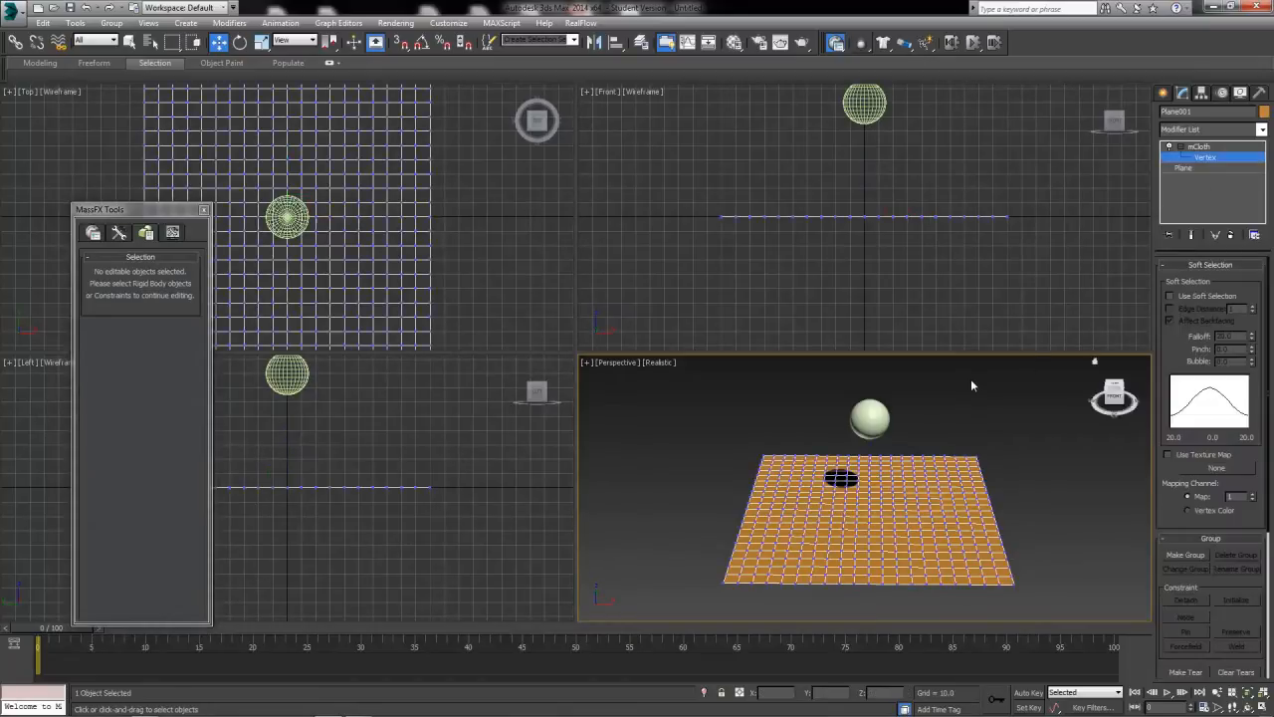
pyautogui.scroll(-2, 414, 205)
pyautogui.moveTo(414, 205)
pyautogui.mouseDown(button='middle')
pyautogui.moveTo(476, 203)
pyautogui.moveTo(428, 202)
pyautogui.moveTo(430, 216)
pyautogui.mouseUp(button='middle')
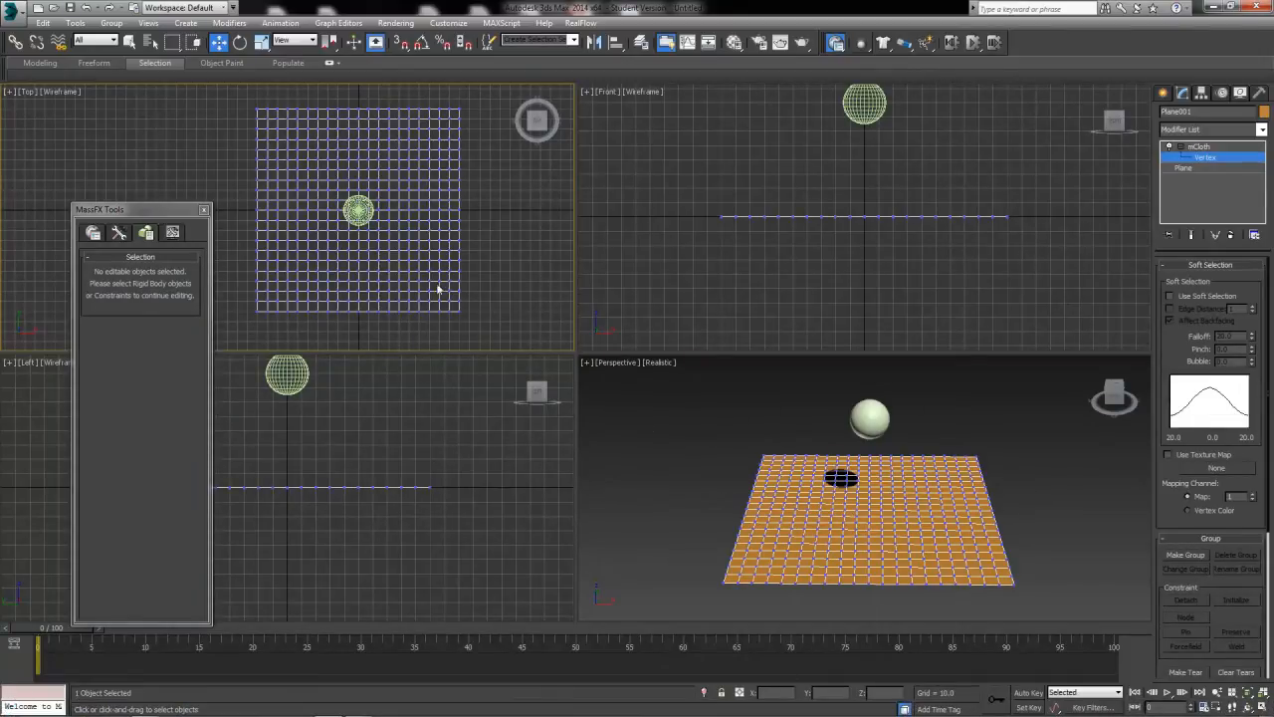
pyautogui.moveTo(229, 94); pyautogui.dragTo(263, 93)
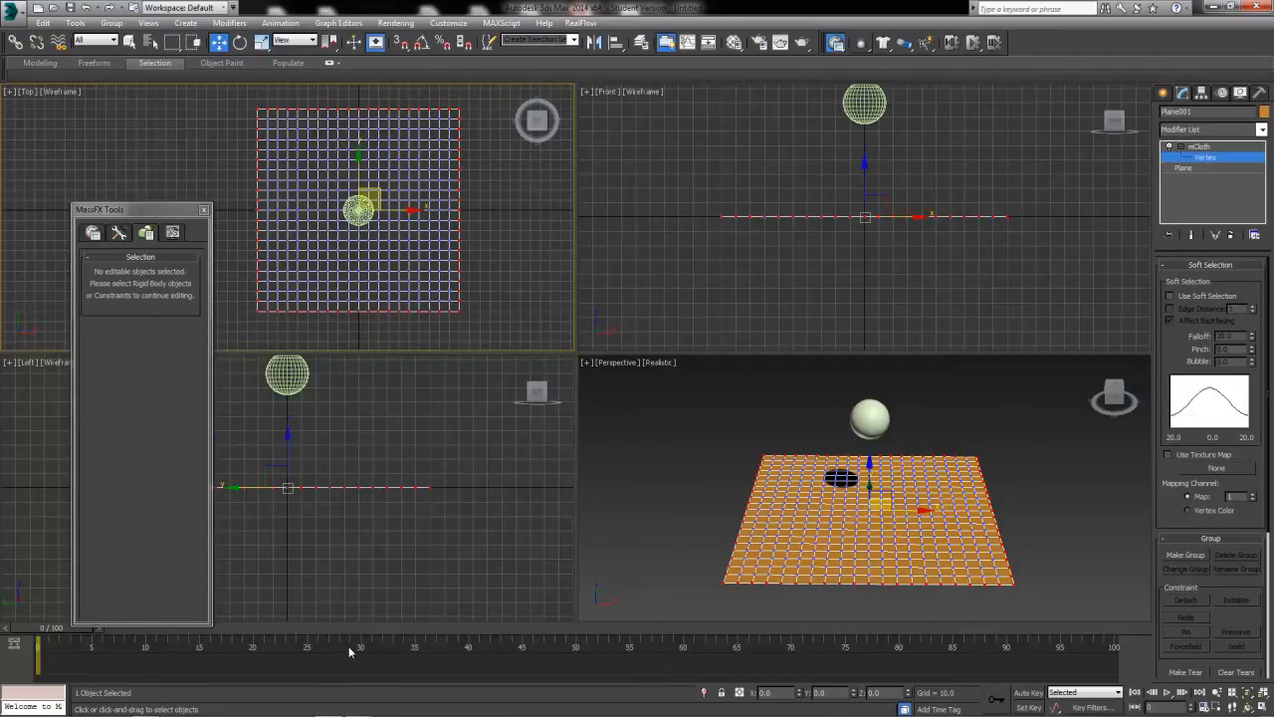
# Make a vertex group named Preserve_Group from the selected border vertices.
pyautogui.click(1163, 266)
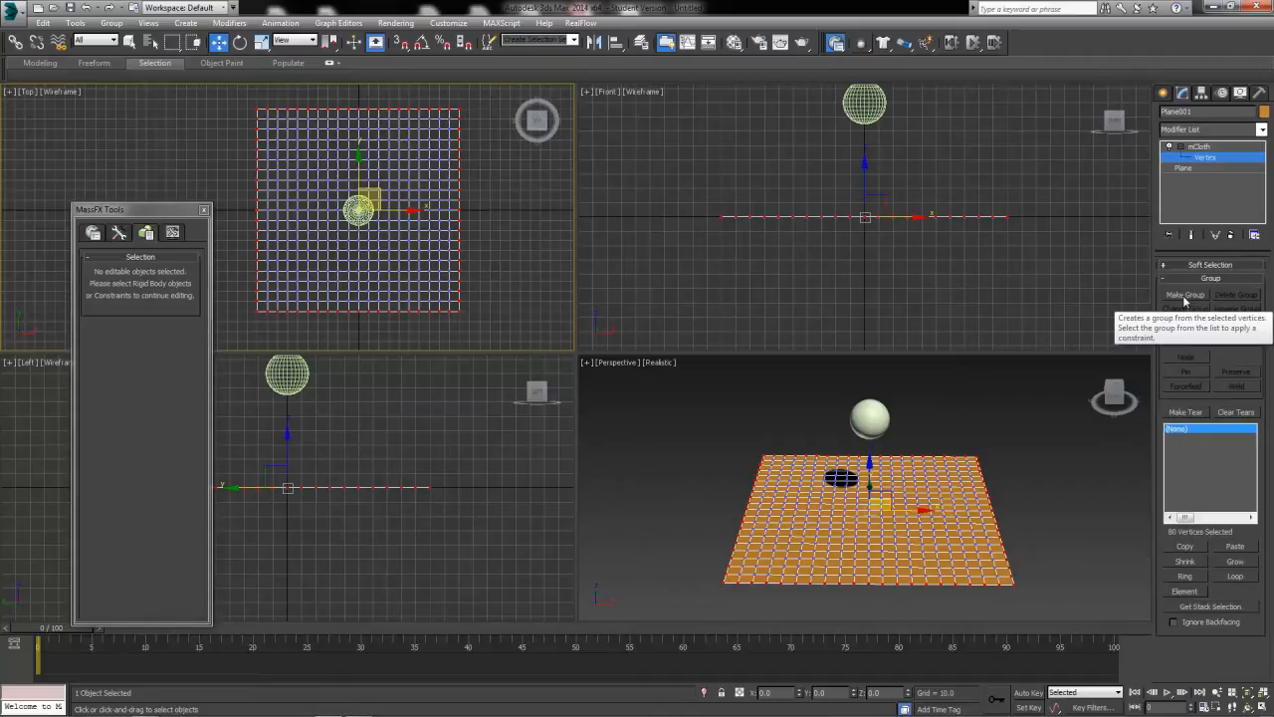
pyautogui.click(1184, 297)
pyautogui.moveTo(633, 315); pyautogui.dragTo(870, 277)
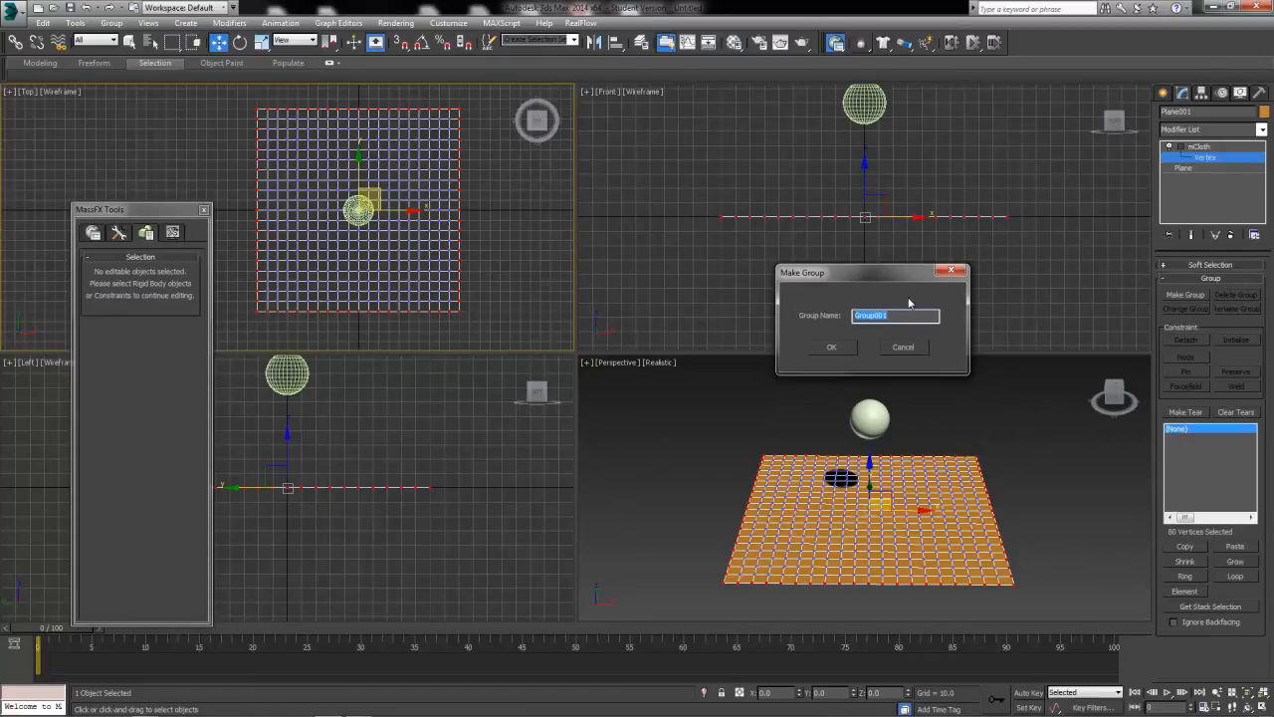
pyautogui.write('Pleserve_')
pyautogui.click(833, 347)
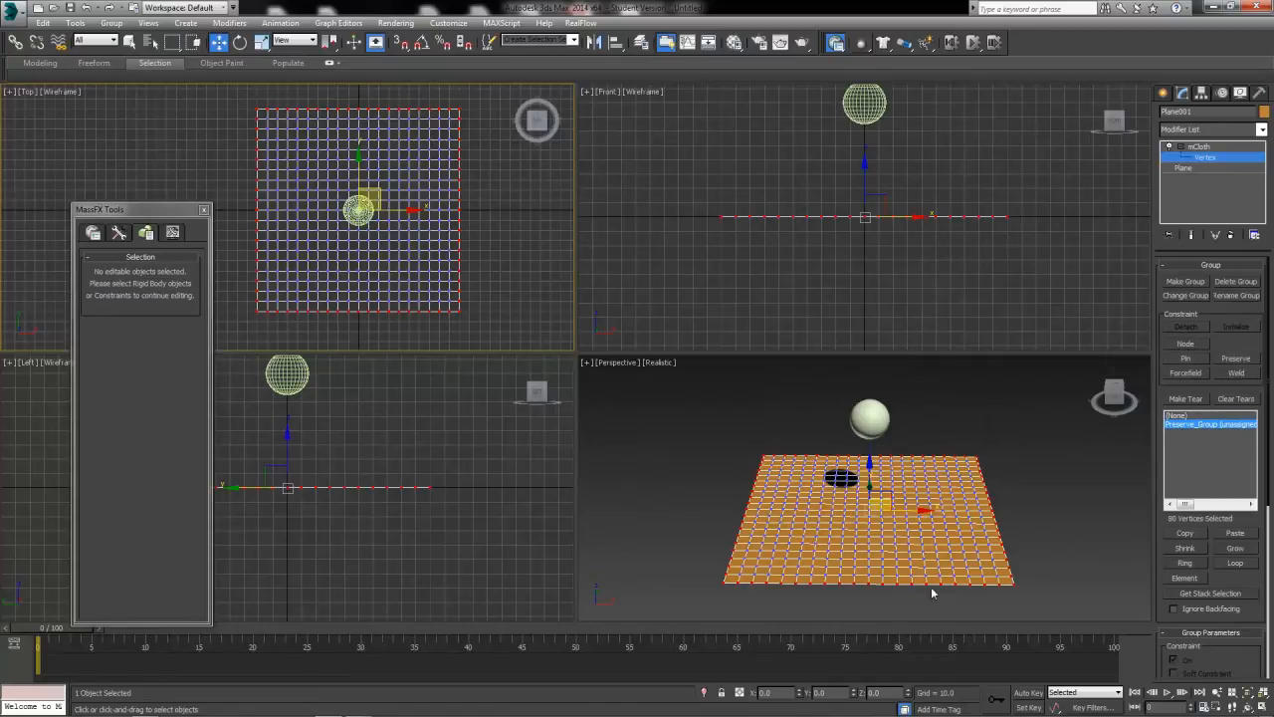
# Apply the Preserve constraint to the border vertex group, leave the Vertex level and keep the cloth behavior at Dynamic.
pyautogui.click(1237, 358)
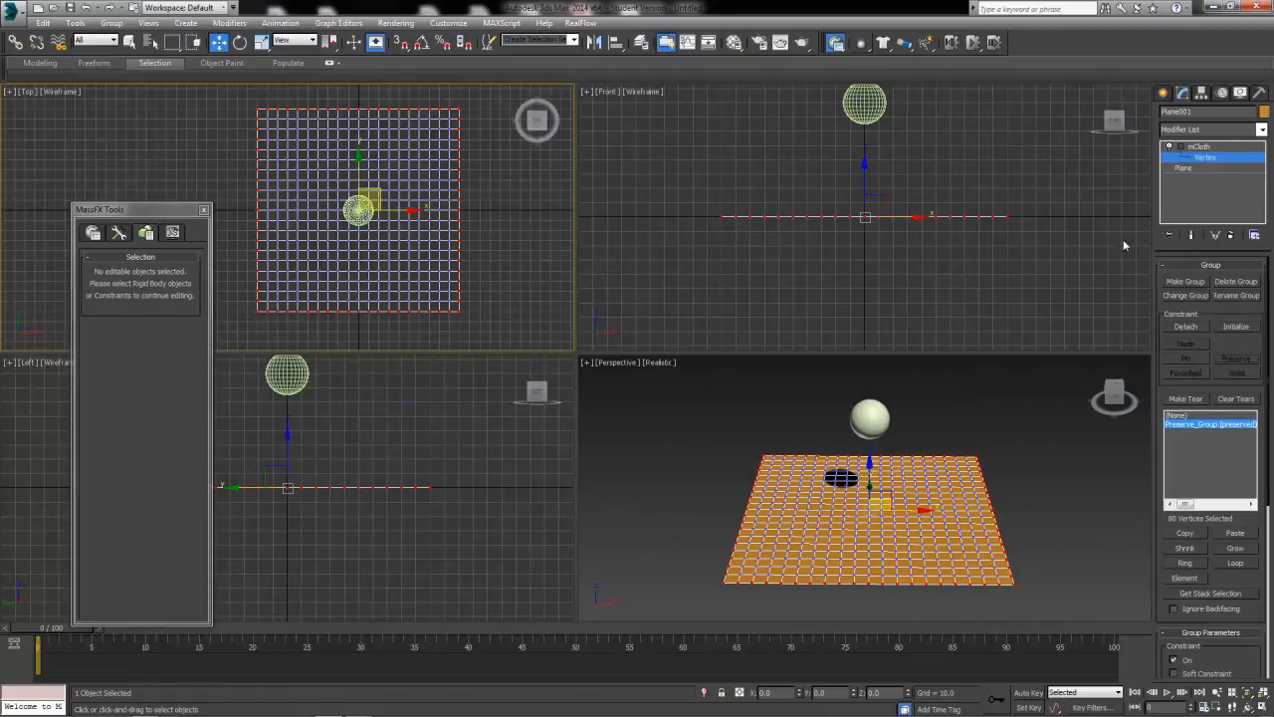
pyautogui.click(1204, 158)
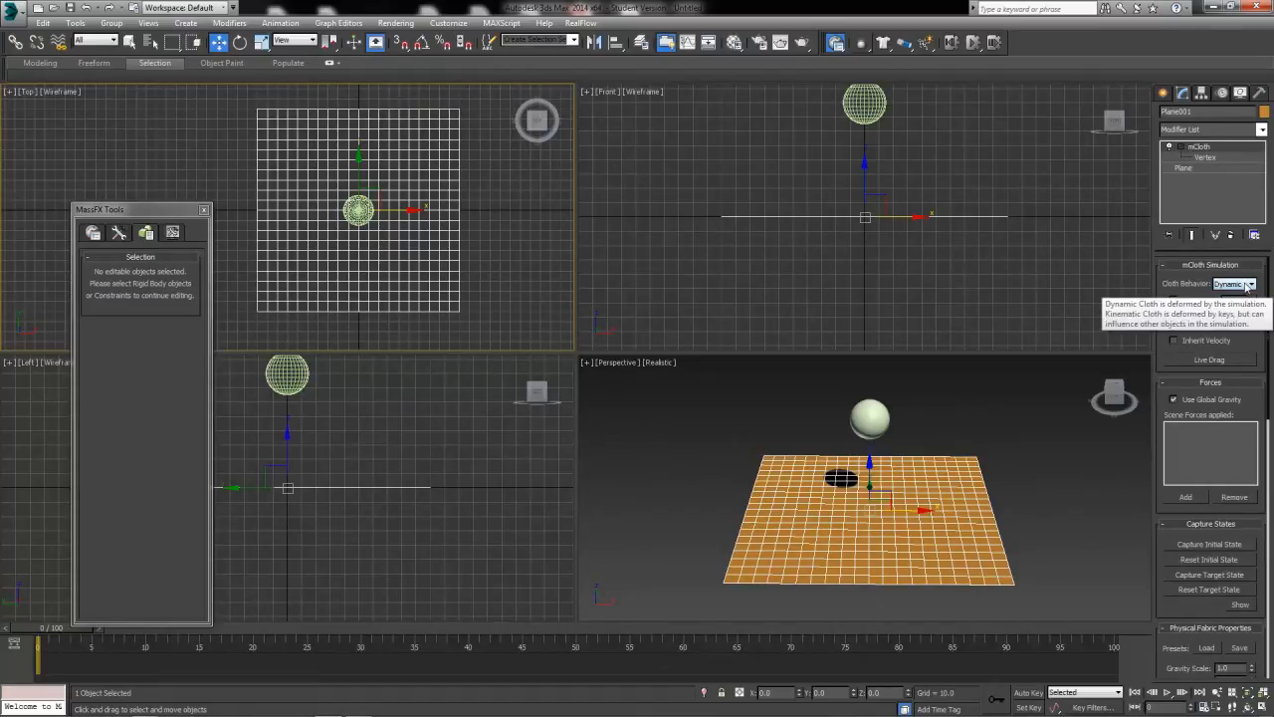
pyautogui.click(1247, 285)
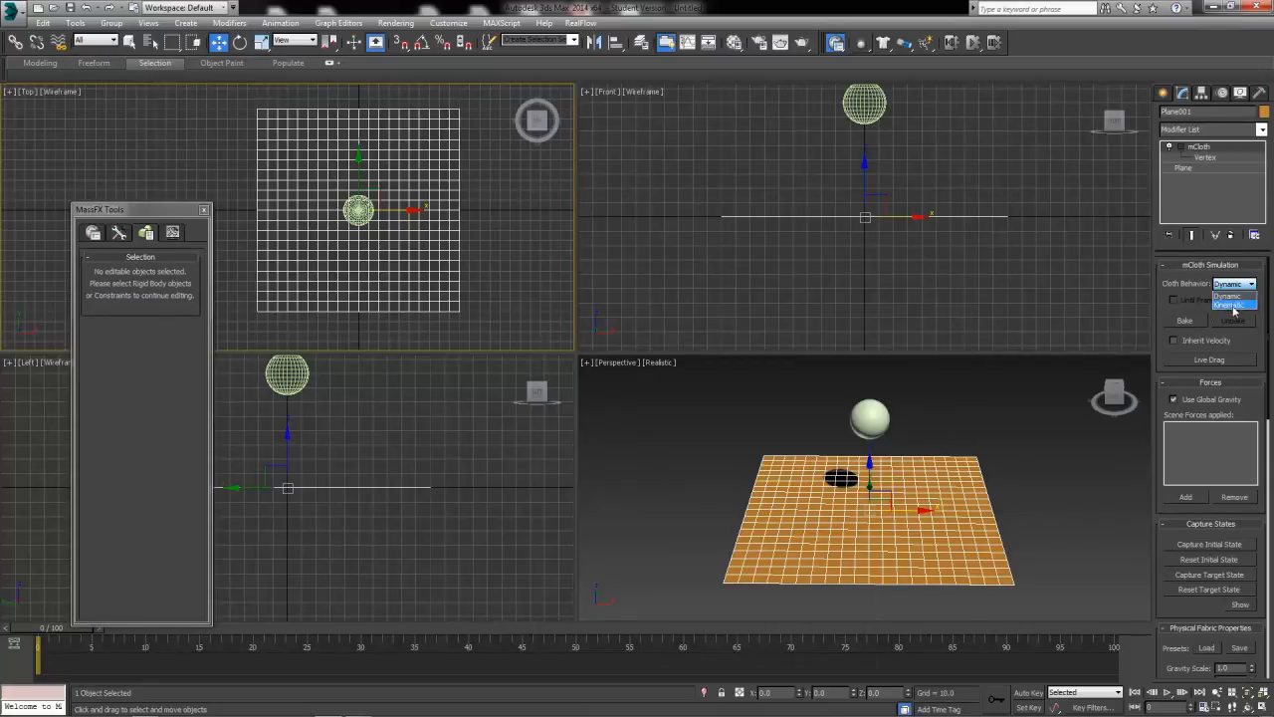
pyautogui.click(1232, 298)
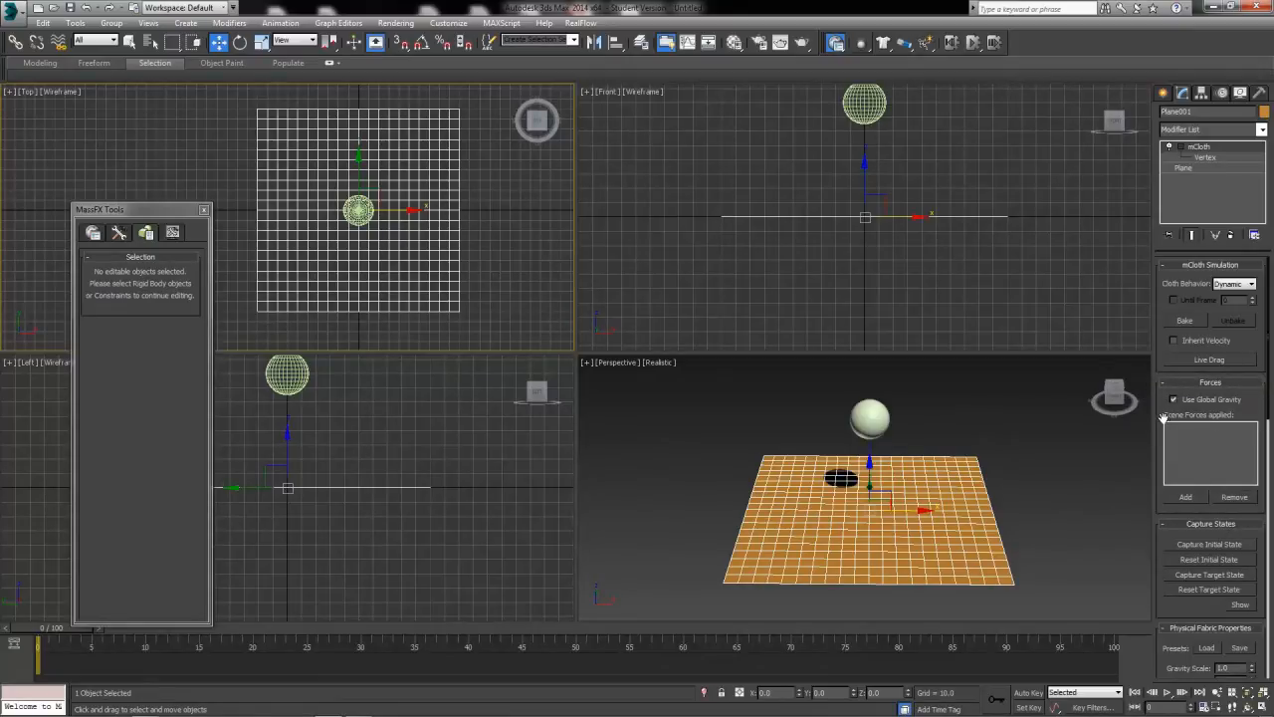
# Move the MassFX Tools window away from the cloth and toggle Use Ground Collisions in the world scene settings.
pyautogui.moveTo(112, 213); pyautogui.dragTo(512, 157)
pyautogui.click(494, 174)
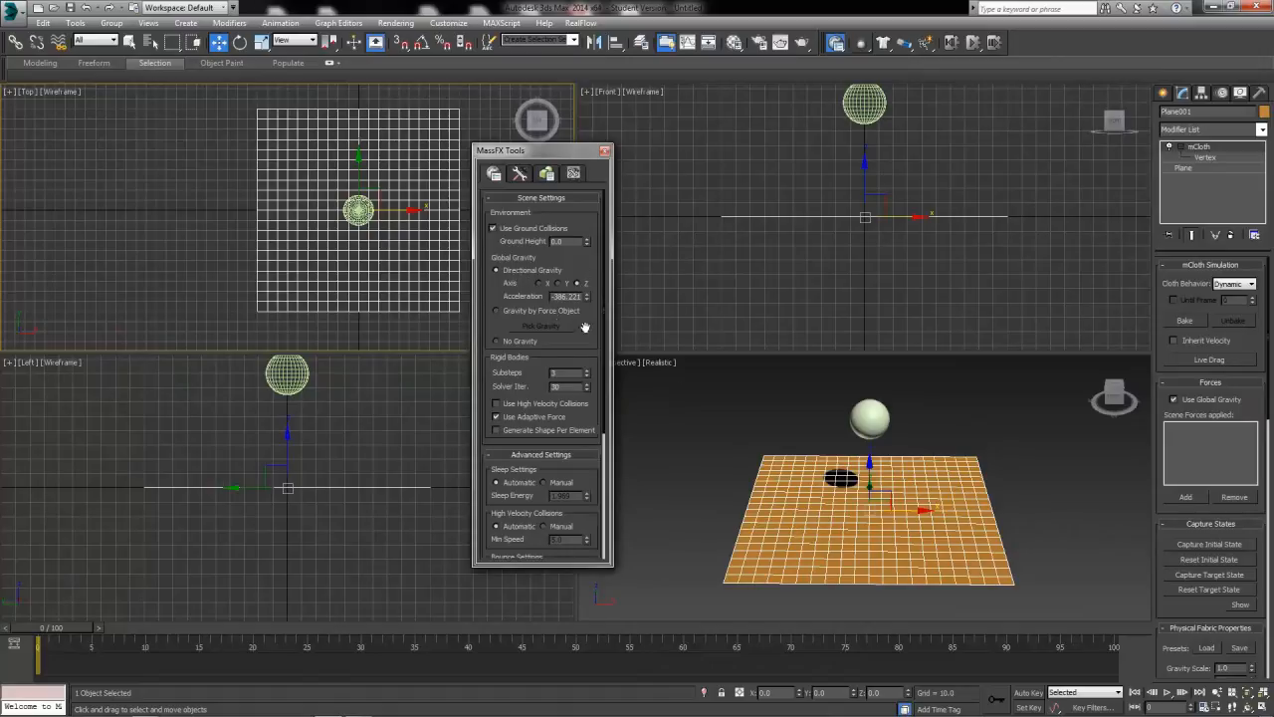
pyautogui.moveTo(553, 295); pyautogui.dragTo(632, 300)
pyautogui.click(495, 226)
pyautogui.click(492, 228)
# Start the MassFX simulation without animation to preview the ball hitting the cloth, unbake all and reset the scene.
pyautogui.click(516, 174)
pyautogui.moveTo(1170, 607); pyautogui.dragTo(1168, 442)
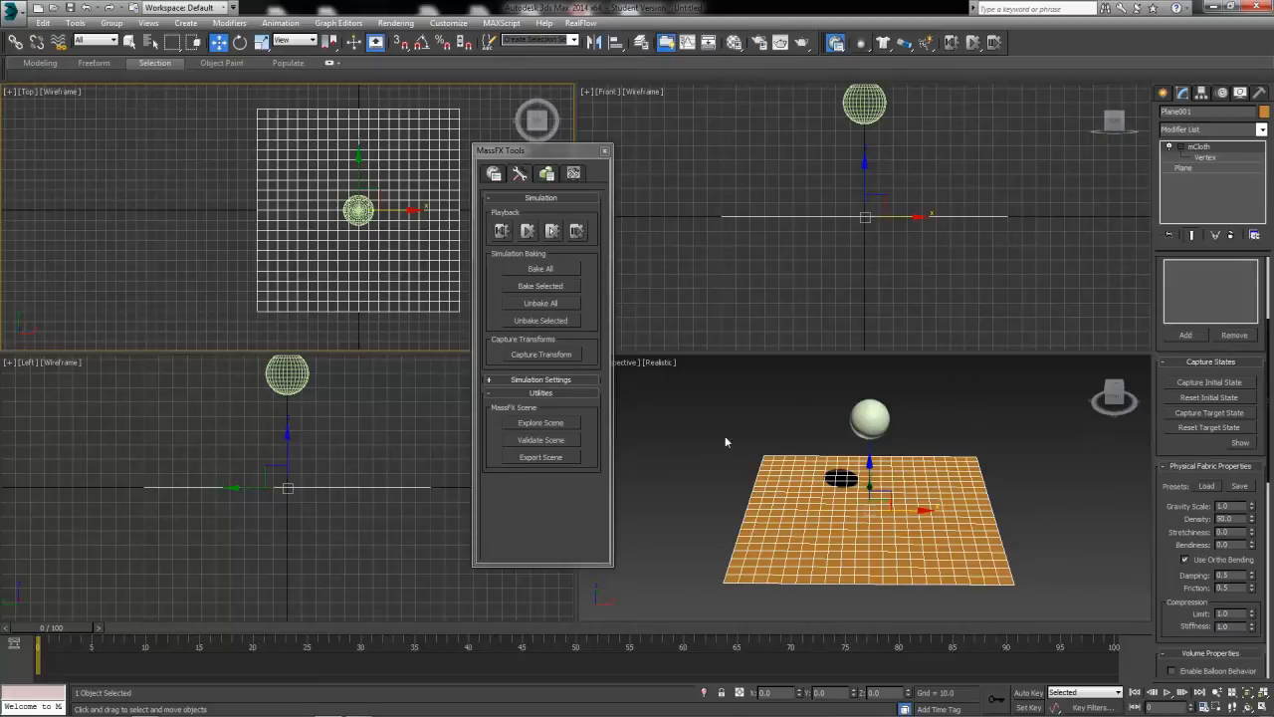
pyautogui.click(553, 232)
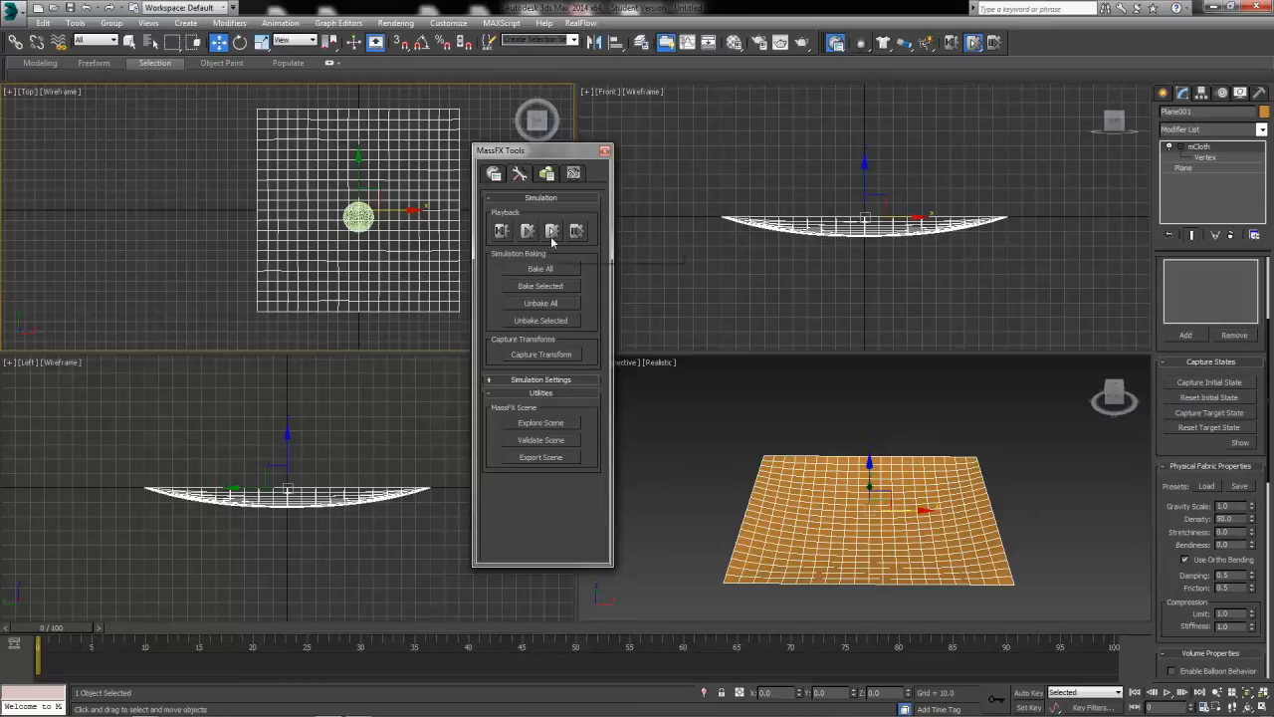
pyautogui.click(540, 302)
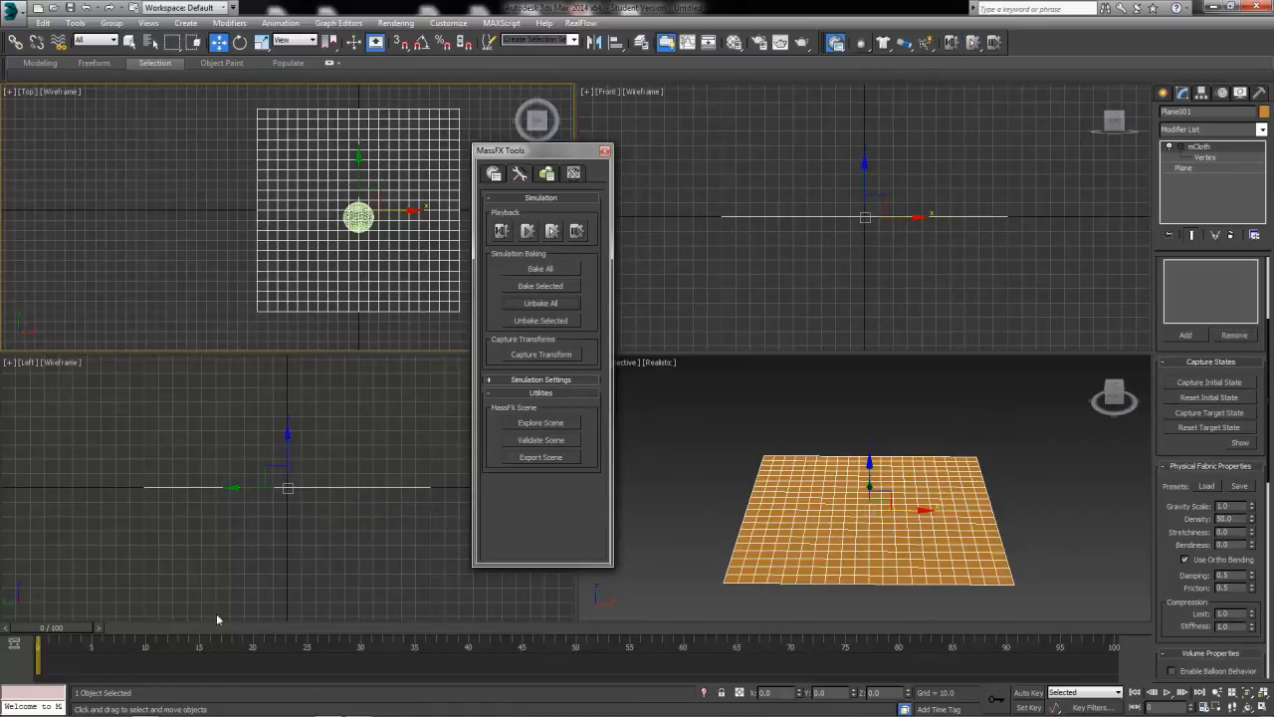
pyautogui.moveTo(52, 630); pyautogui.dragTo(4, 663)
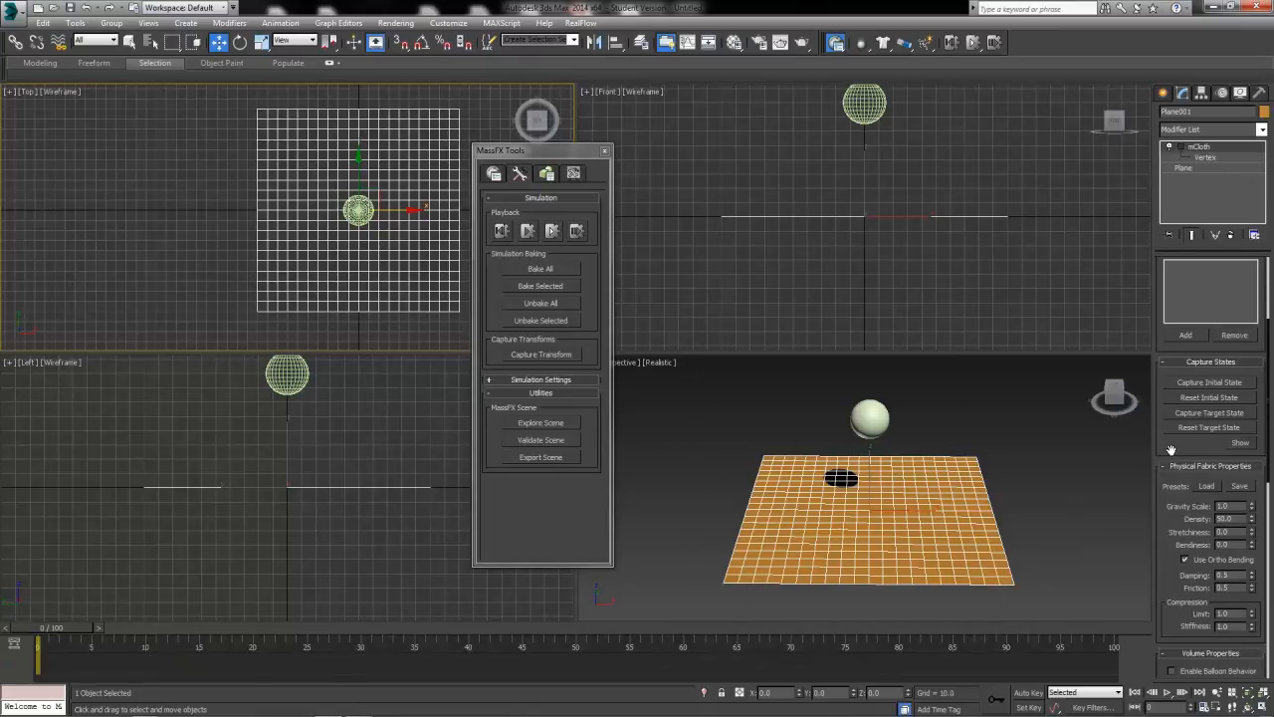
# Examine the mCloth's physical fabric properties, comparing its Gravity Scale with the global gravity in the MassFX scene settings.
pyautogui.scroll(-1, 1171, 450)
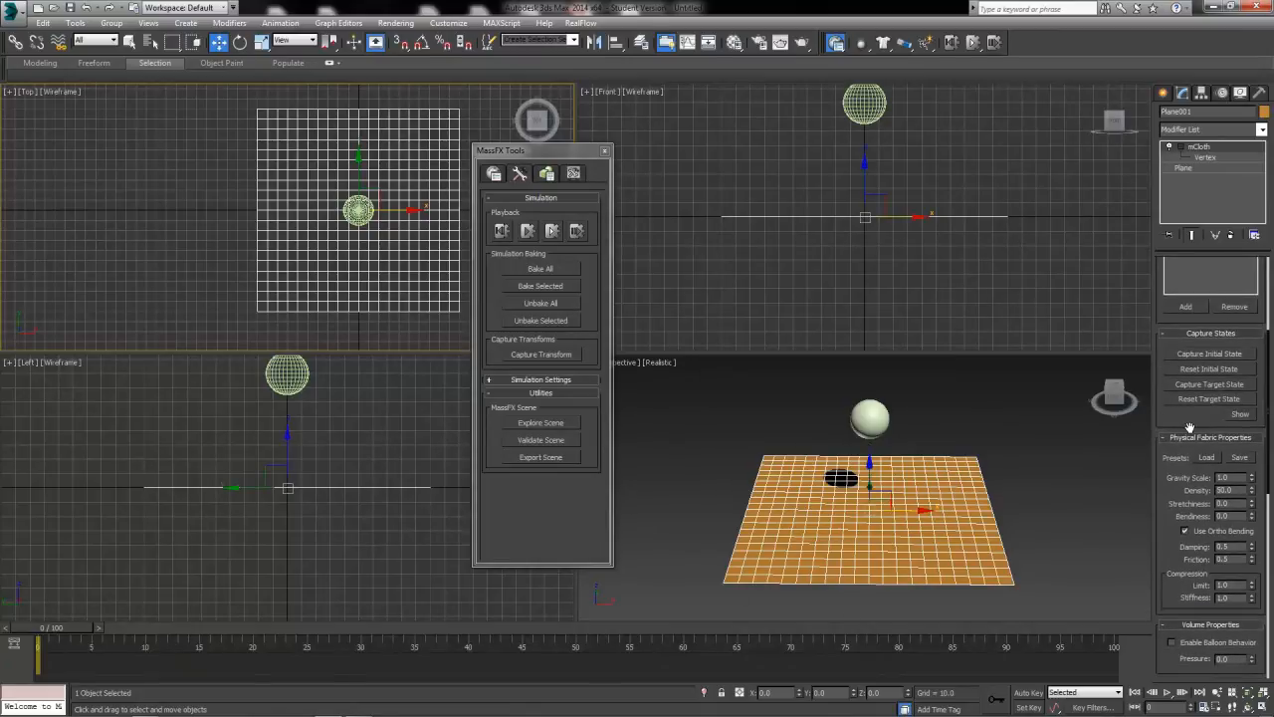
pyautogui.scroll(-2, 1189, 428)
pyautogui.moveTo(1162, 509); pyautogui.dragTo(1158, 462)
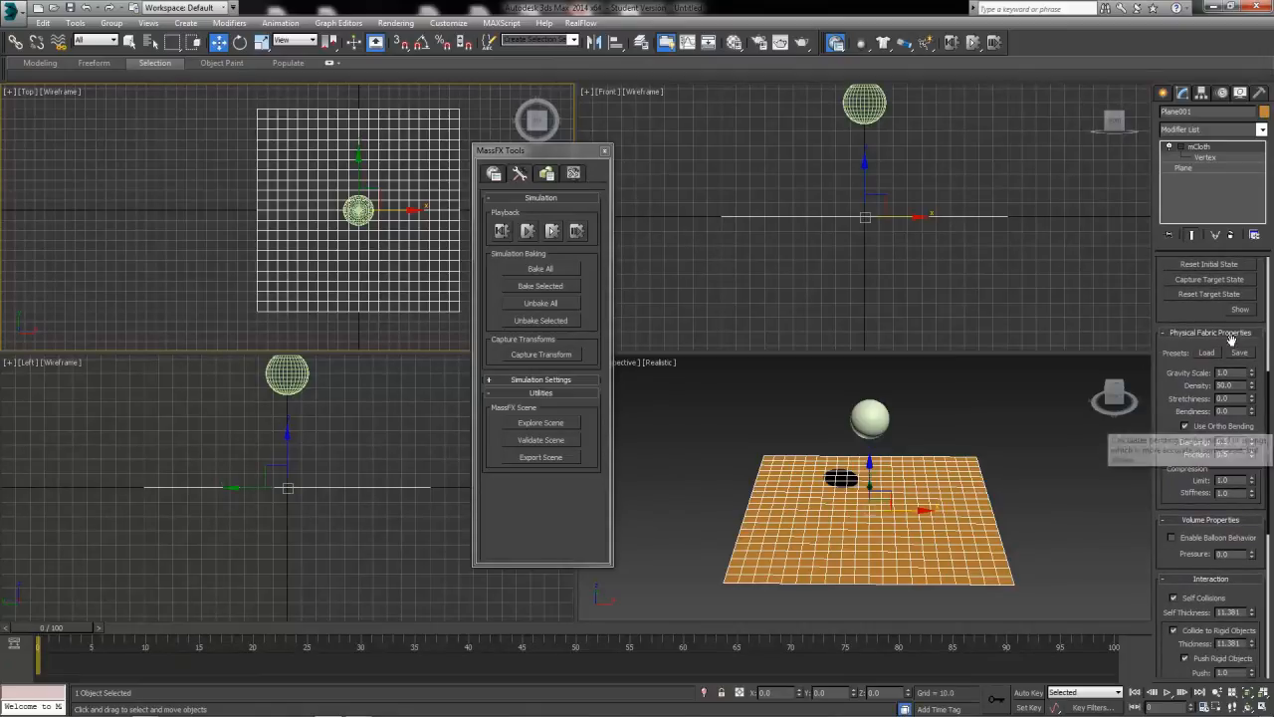
pyautogui.moveTo(1203, 387)
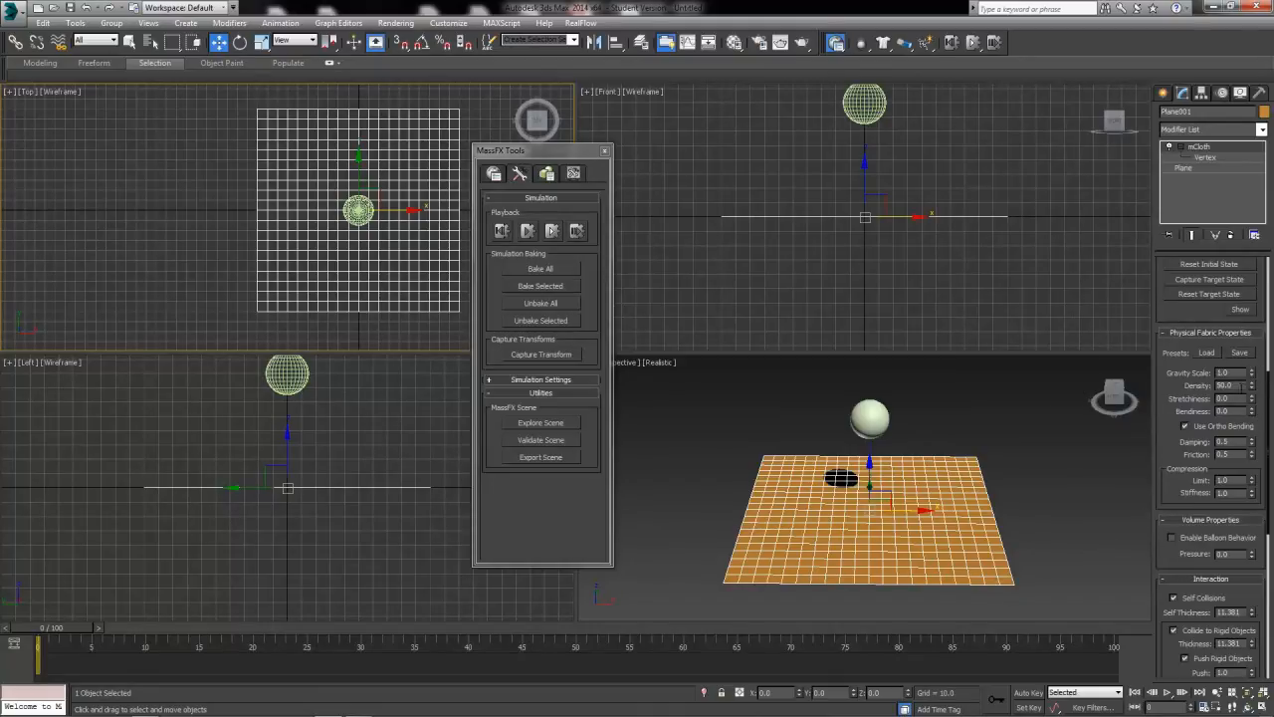
pyautogui.doubleClick(1225, 372)
pyautogui.click(495, 174)
pyautogui.click(495, 175)
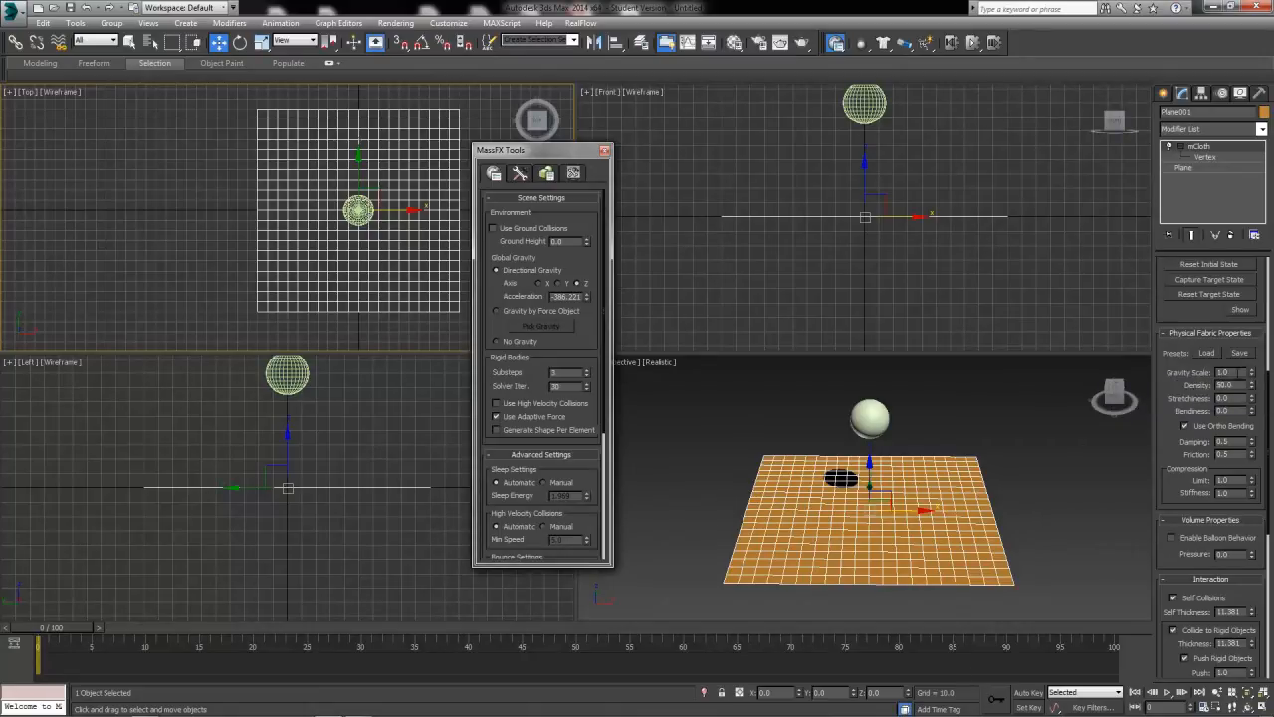
pyautogui.doubleClick(1226, 375)
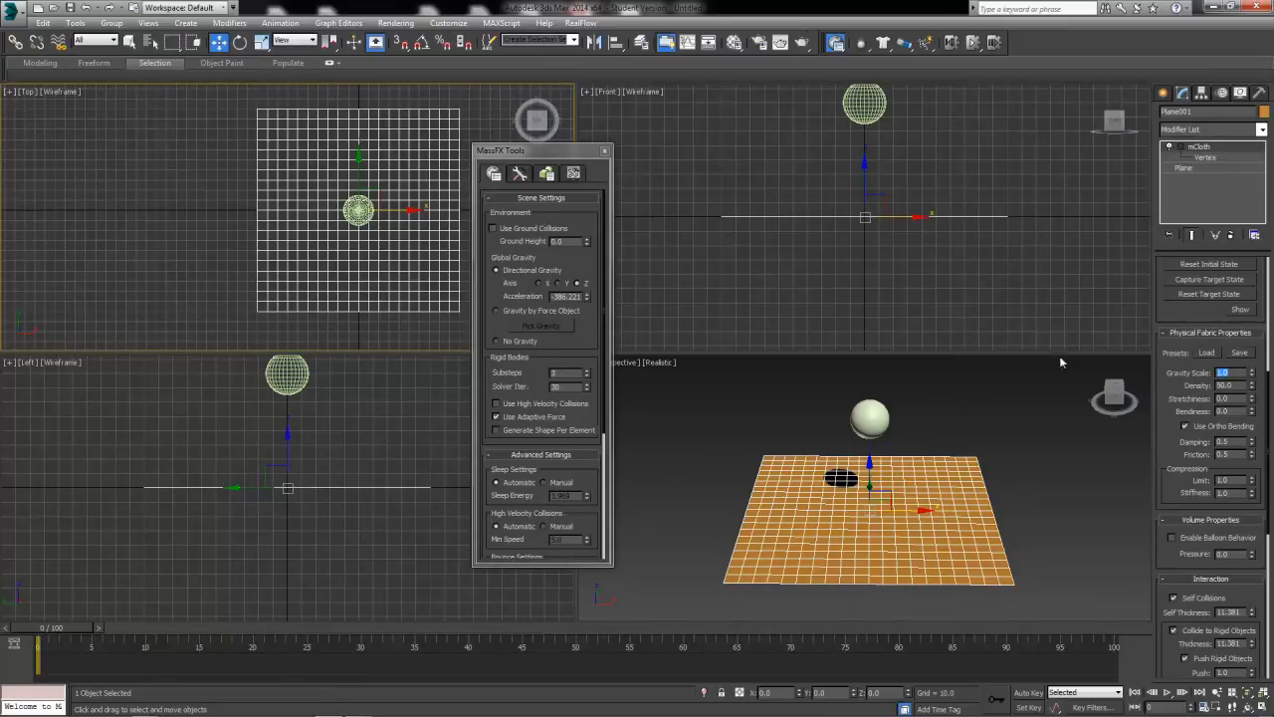
pyautogui.doubleClick(1239, 385)
# Set the density of the rigid-body sphere's physical material to 2.5.
pyautogui.click(880, 426)
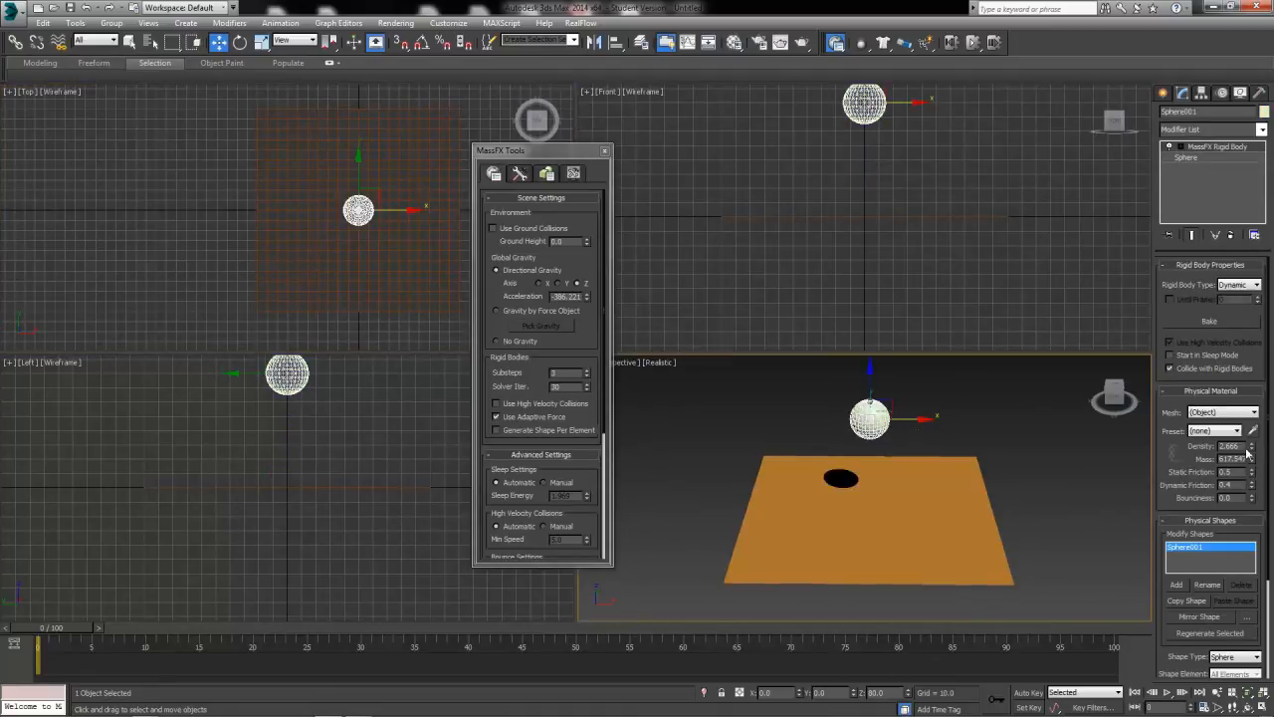
pyautogui.doubleClick(1230, 446)
pyautogui.write('2.5')
pyautogui.press('Return')
pyautogui.click(1180, 458)
pyautogui.click(1232, 448)
# Select the cloth plane, run the MassFX simulation without animation to preview the ball's impact, and reset the scene.
pyautogui.click(867, 510)
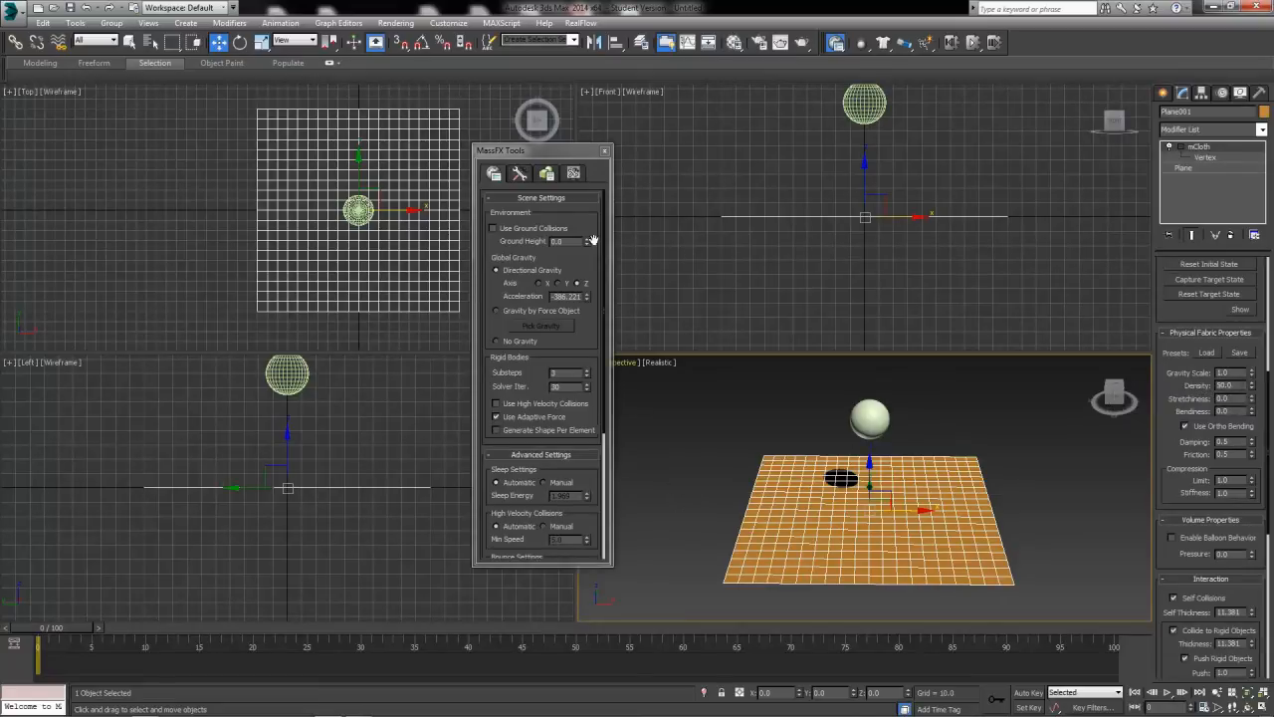
pyautogui.click(519, 174)
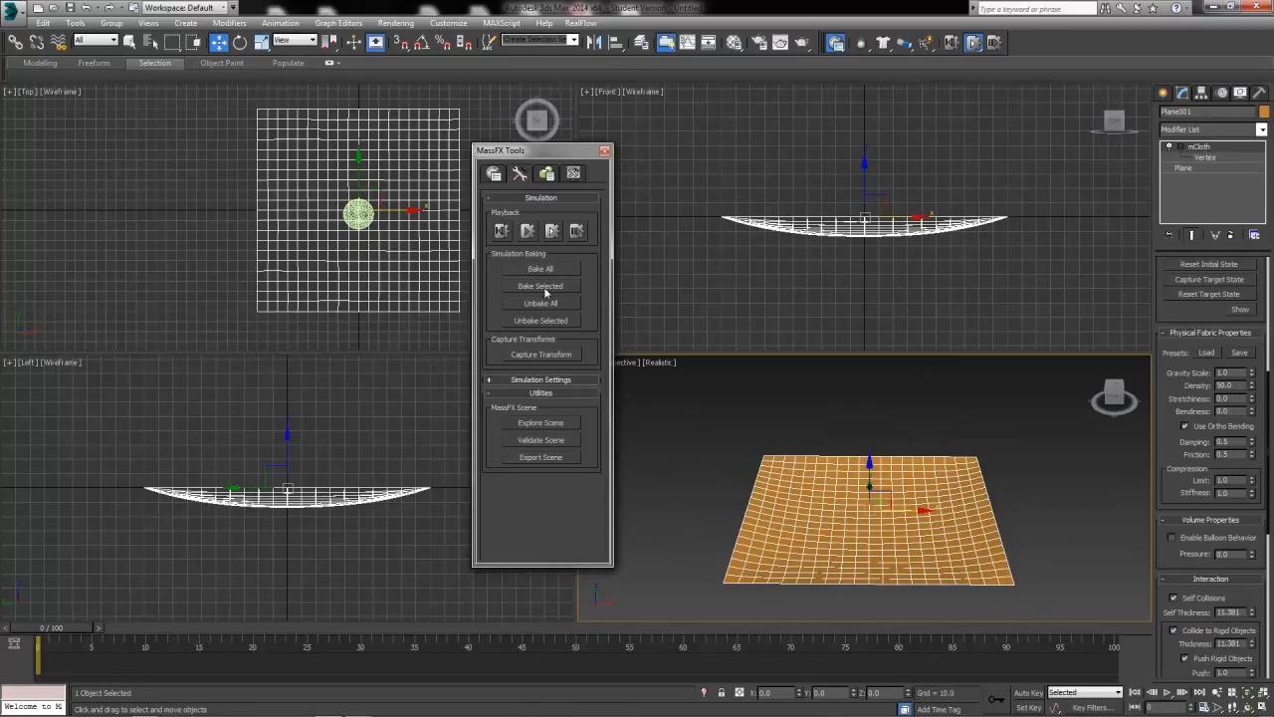
pyautogui.click(548, 239)
pyautogui.moveTo(50, 629)
pyautogui.mouseDown()
pyautogui.moveTo(78, 628)
pyautogui.moveTo(50, 628)
pyautogui.mouseUp()
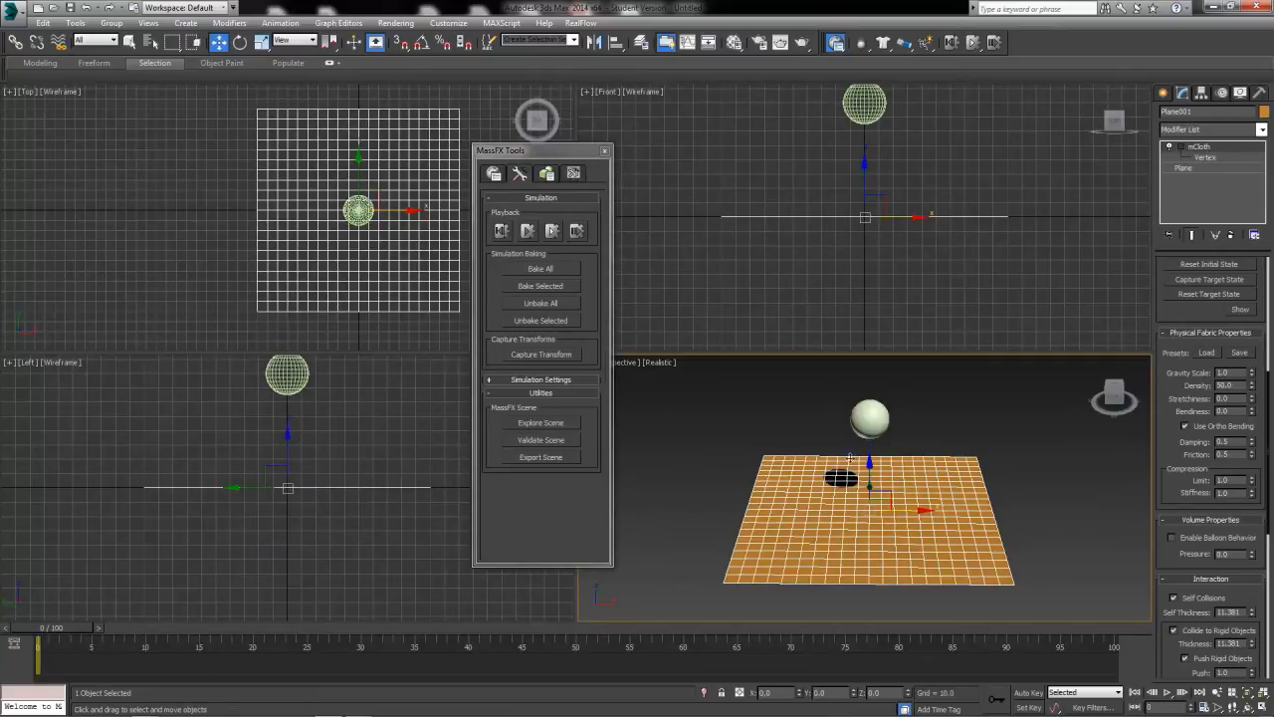
# Check the sphere's density, set the mCloth's density to 250 and run the simulation without animation.
pyautogui.click(858, 426)
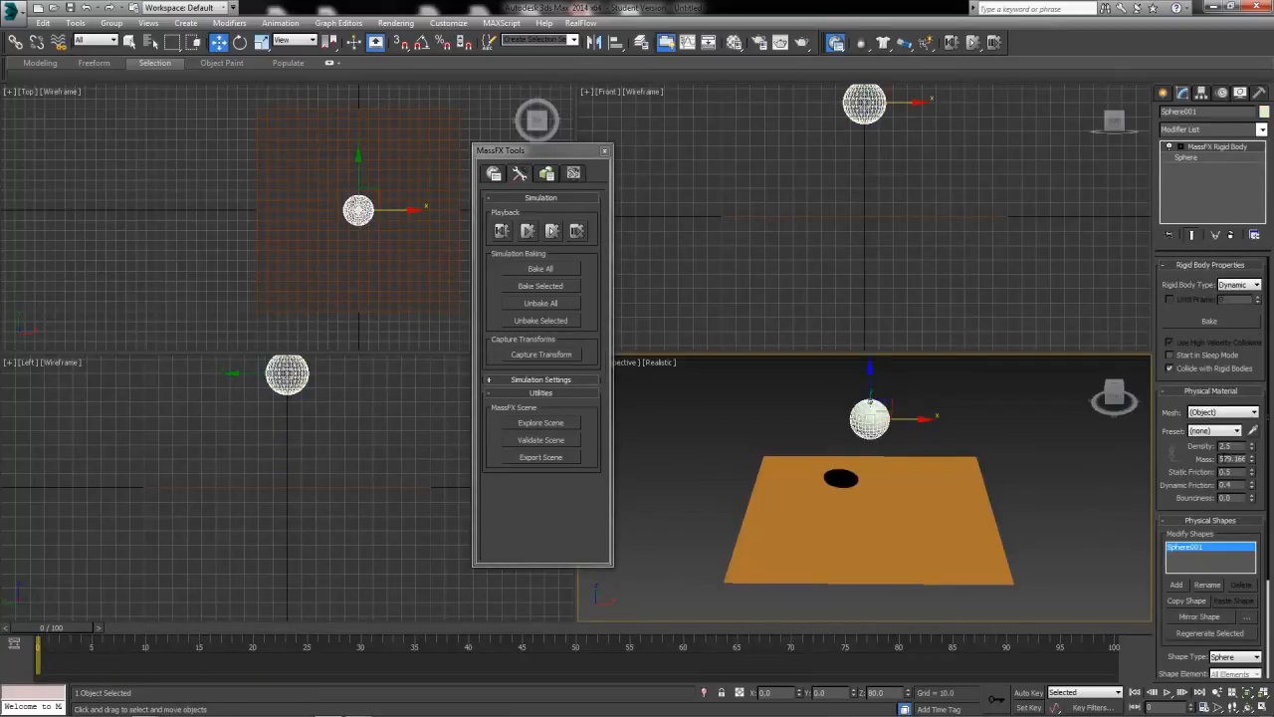
pyautogui.click(1226, 446)
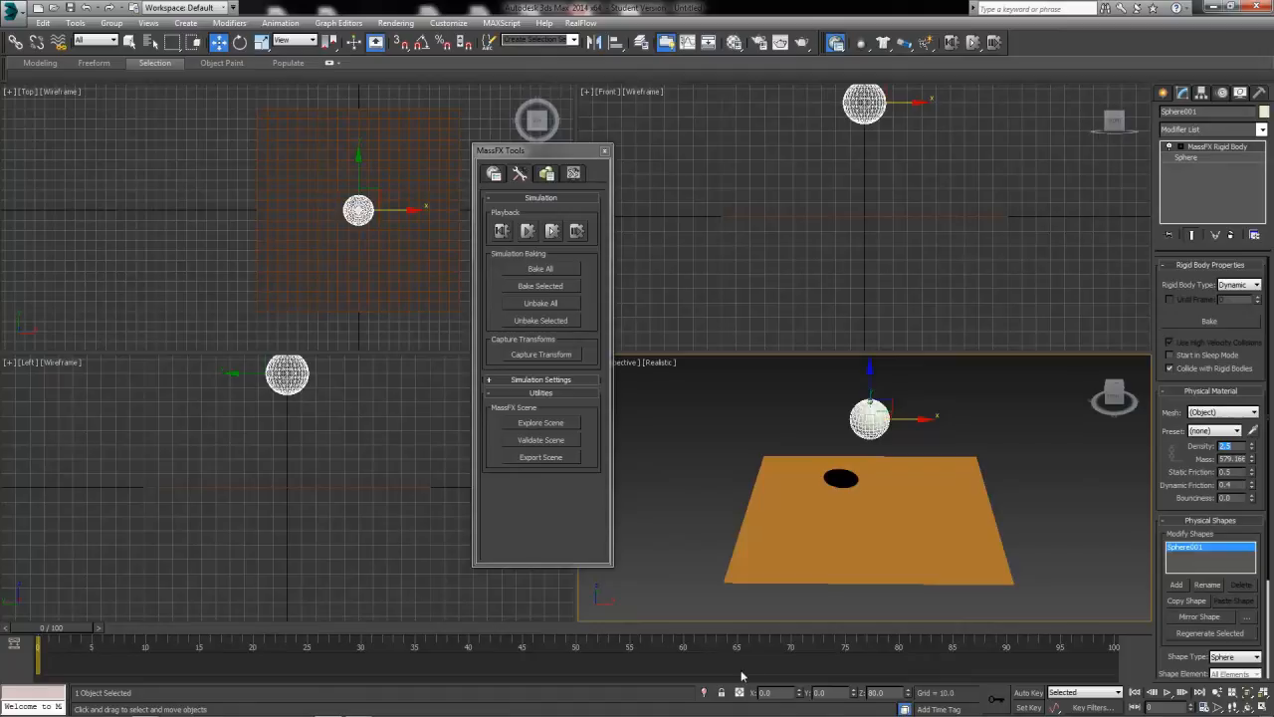
pyautogui.click(901, 507)
pyautogui.moveTo(1241, 386); pyautogui.dragTo(1091, 392)
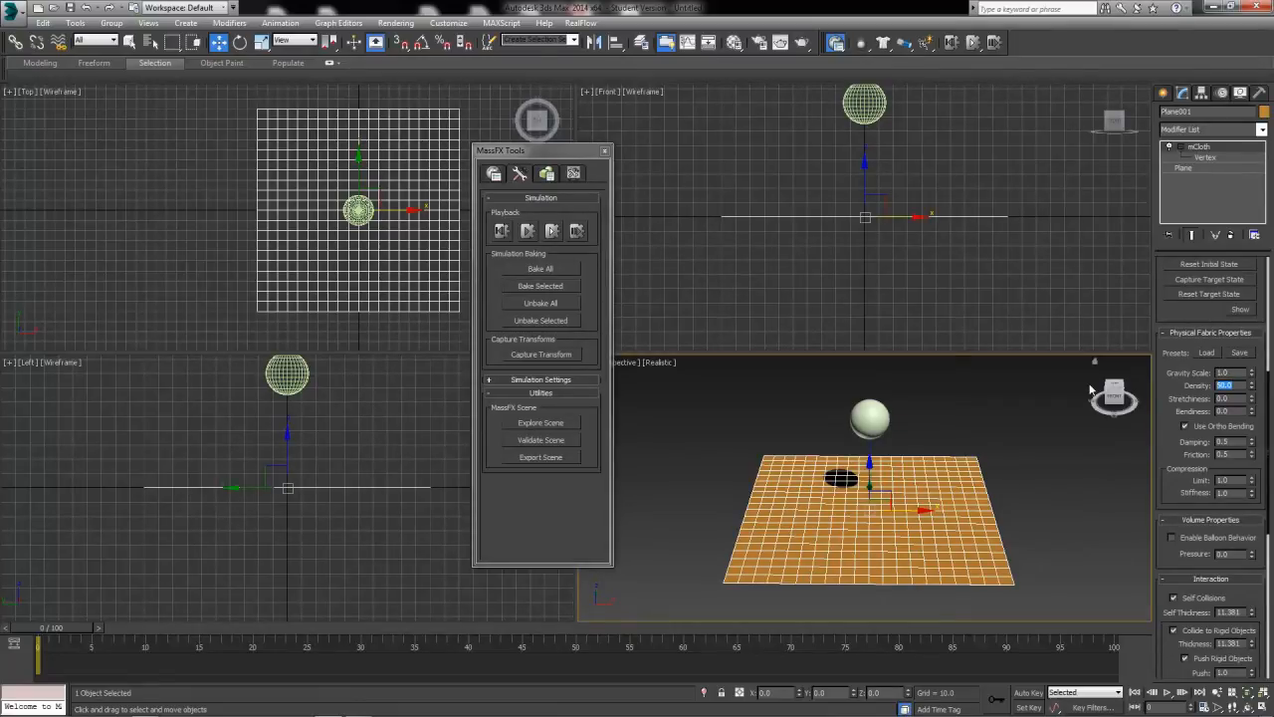
pyautogui.write('250')
pyautogui.press('Return')
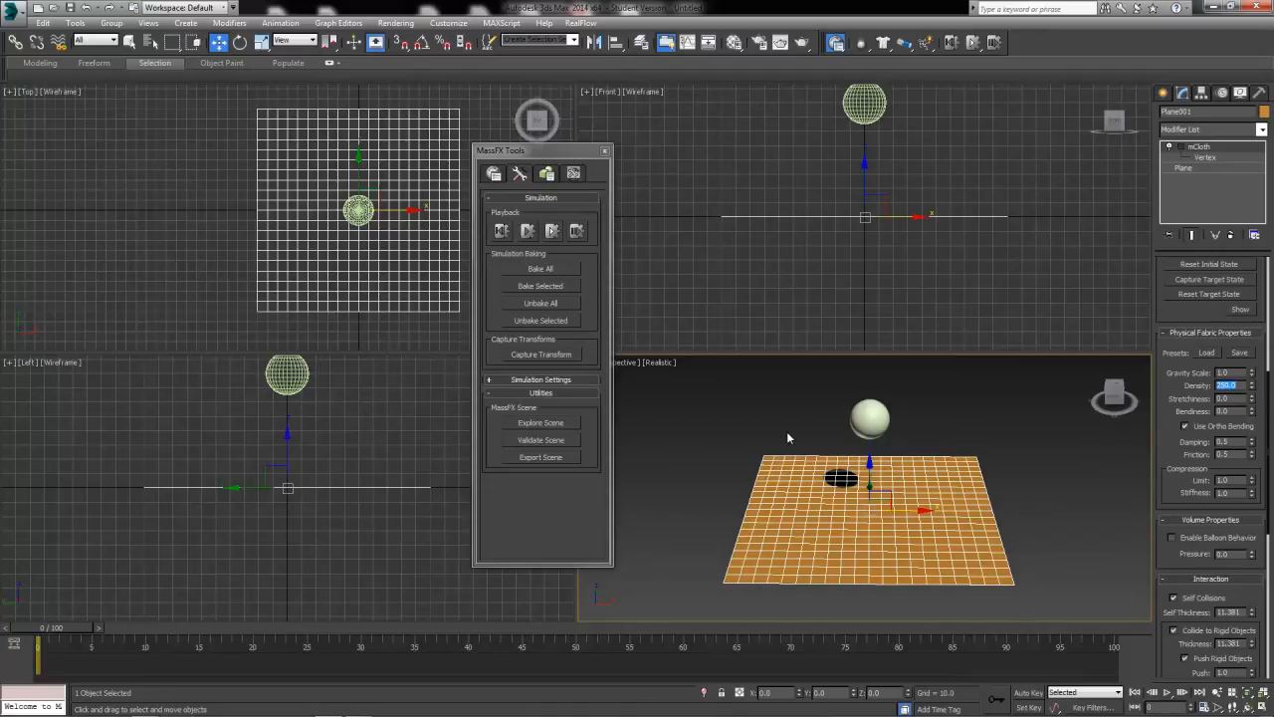
pyautogui.click(551, 231)
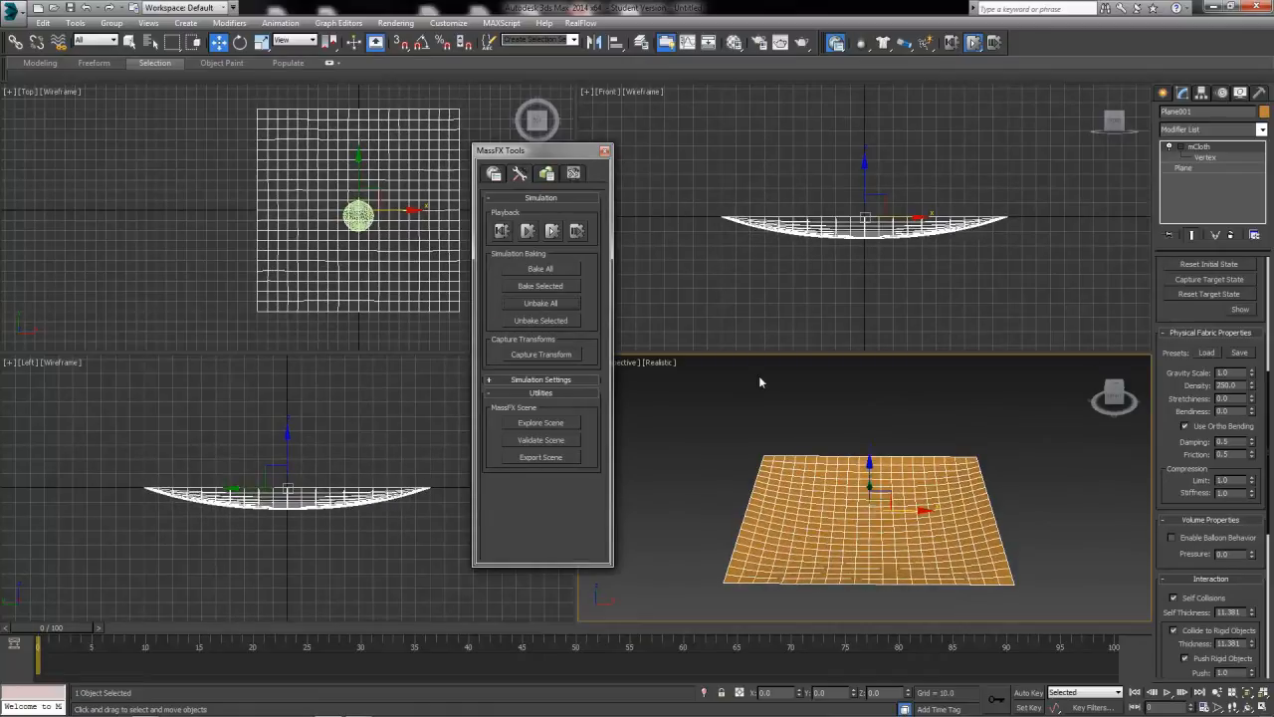
# Set the mCloth's density to 500, test the fall with the simulation without animation and reset the scene.
pyautogui.moveTo(1239, 386); pyautogui.dragTo(1115, 390)
pyautogui.write('5')
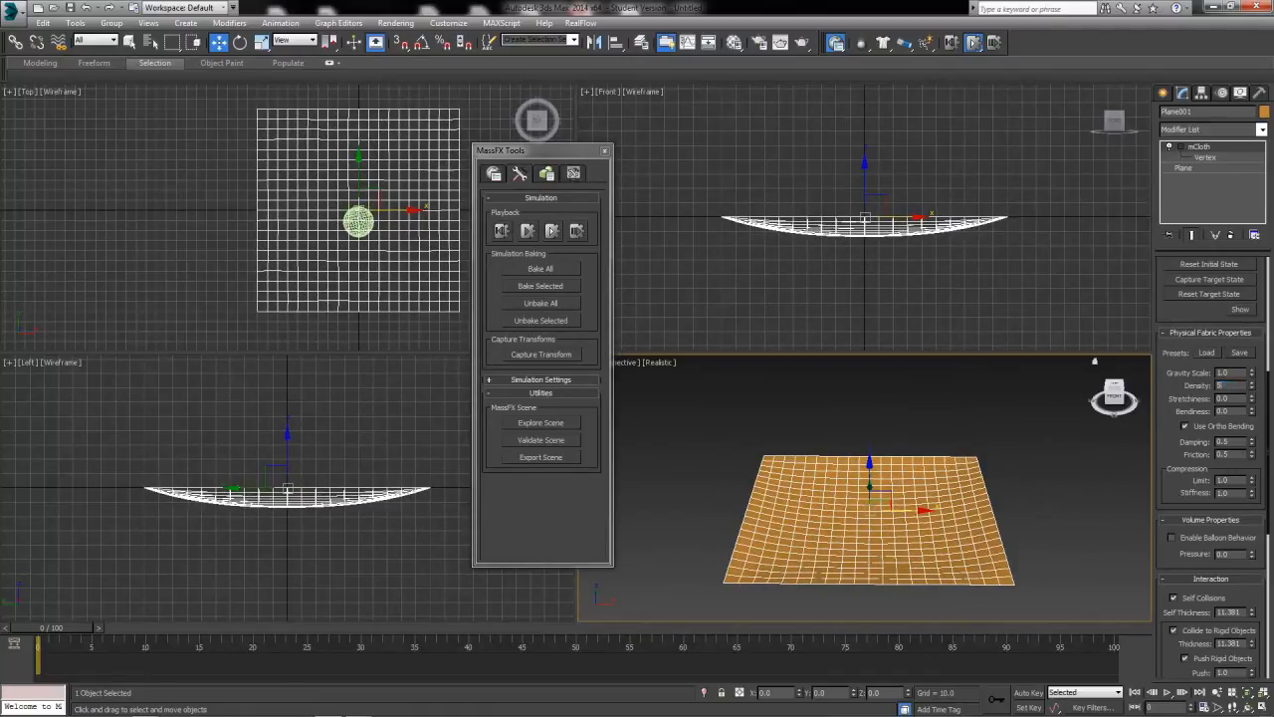
pyautogui.write('00')
pyautogui.press('Return')
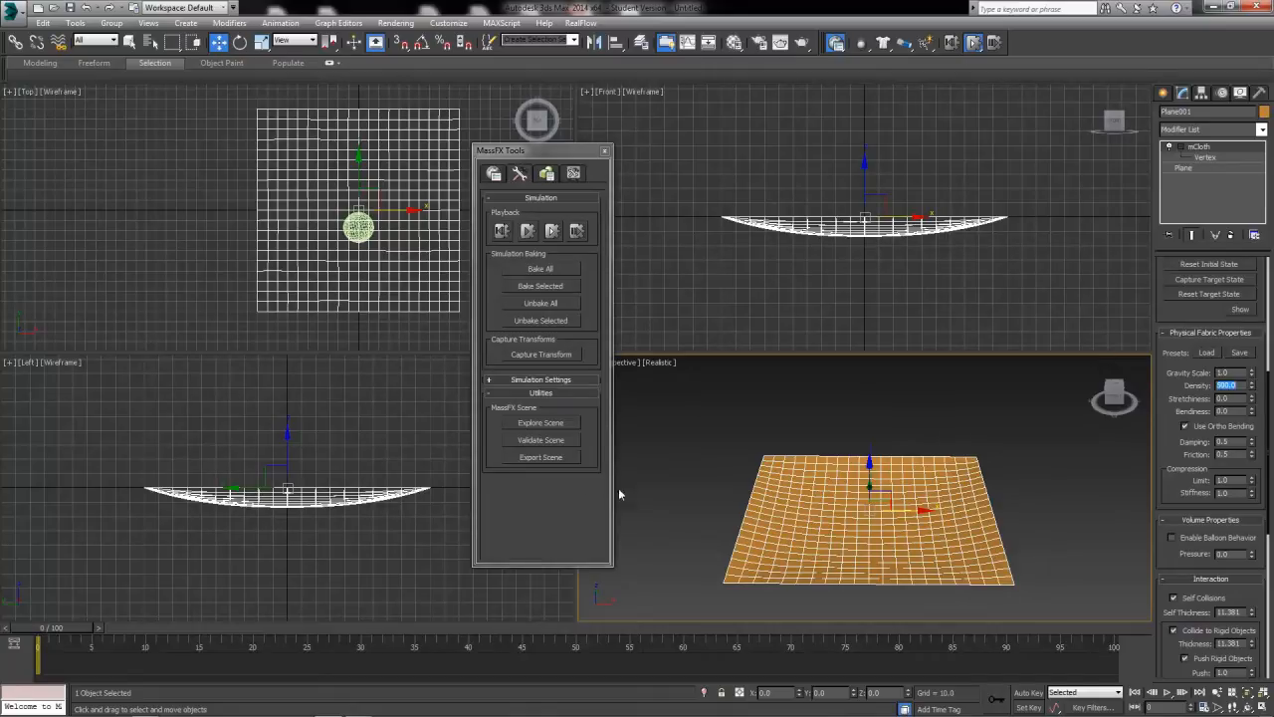
pyautogui.moveTo(56, 632)
pyautogui.mouseDown()
pyautogui.moveTo(137, 631)
pyautogui.moveTo(50, 630)
pyautogui.mouseUp()
pyautogui.click(551, 231)
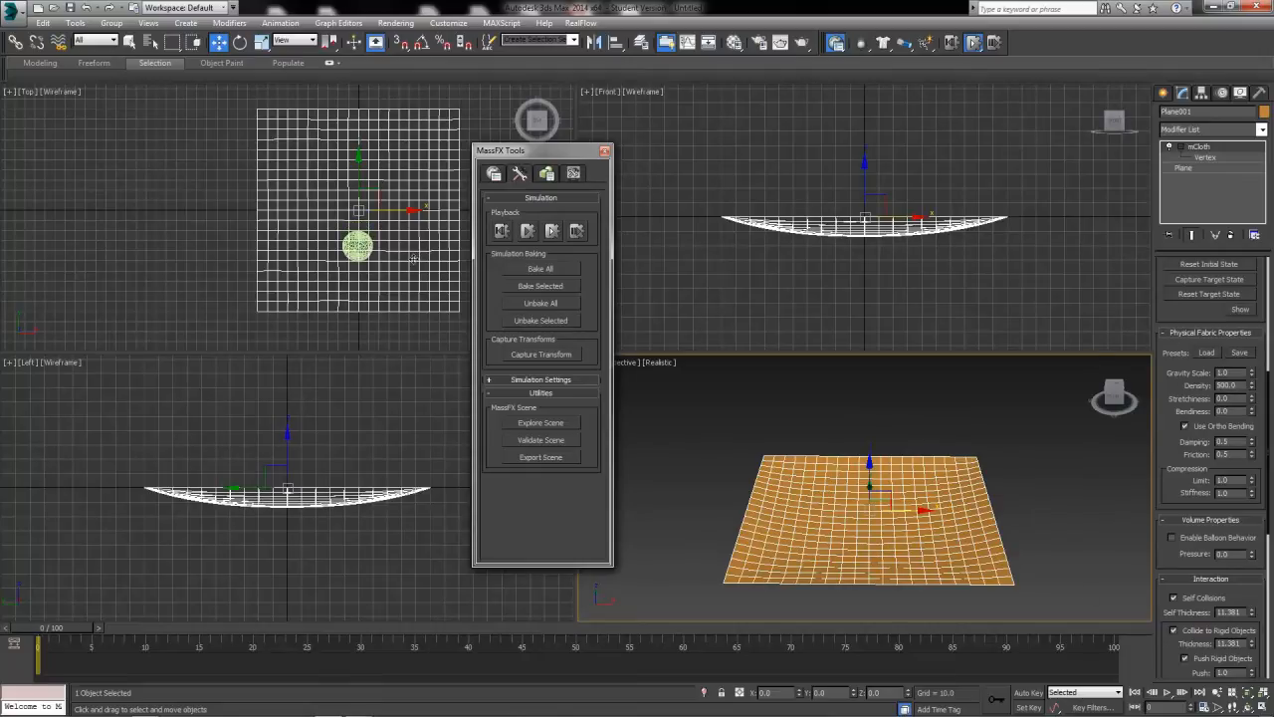
pyautogui.moveTo(56, 628); pyautogui.dragTo(1, 626)
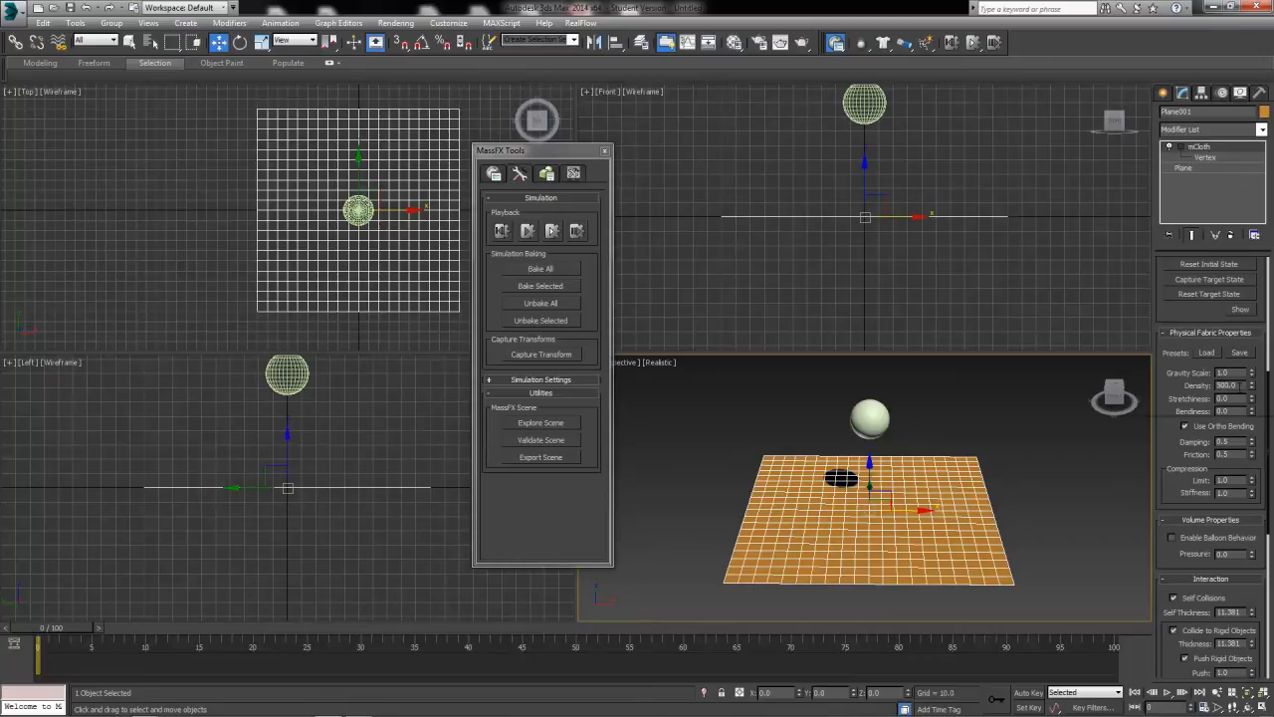
# Review the mCloth's density, stretchiness, bendiness, damping, friction and compression limit and stiffness settings.
pyautogui.doubleClick(1235, 385)
pyautogui.press('Tab')
pyautogui.press('Tab')
pyautogui.scroll(-2, 1157, 409)
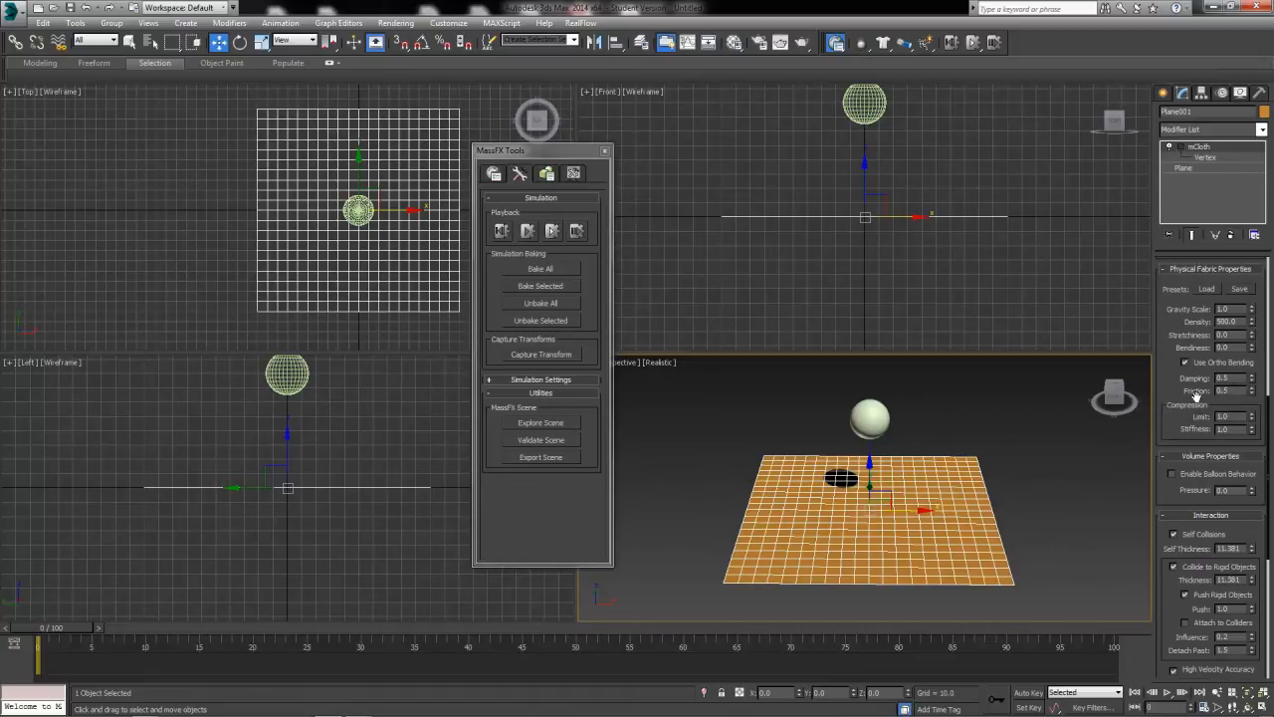
pyautogui.moveTo(1232, 378); pyautogui.dragTo(1162, 394)
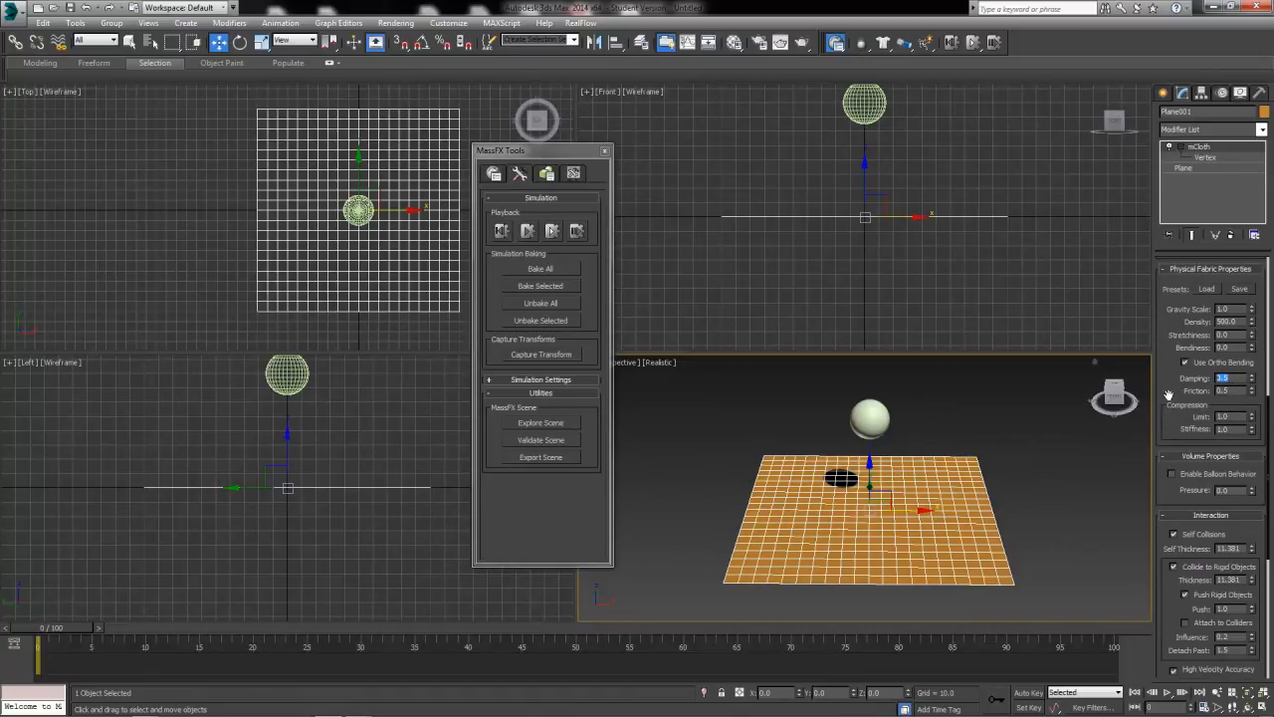
pyautogui.moveTo(1240, 391); pyautogui.dragTo(953, 651)
pyautogui.click(1171, 414)
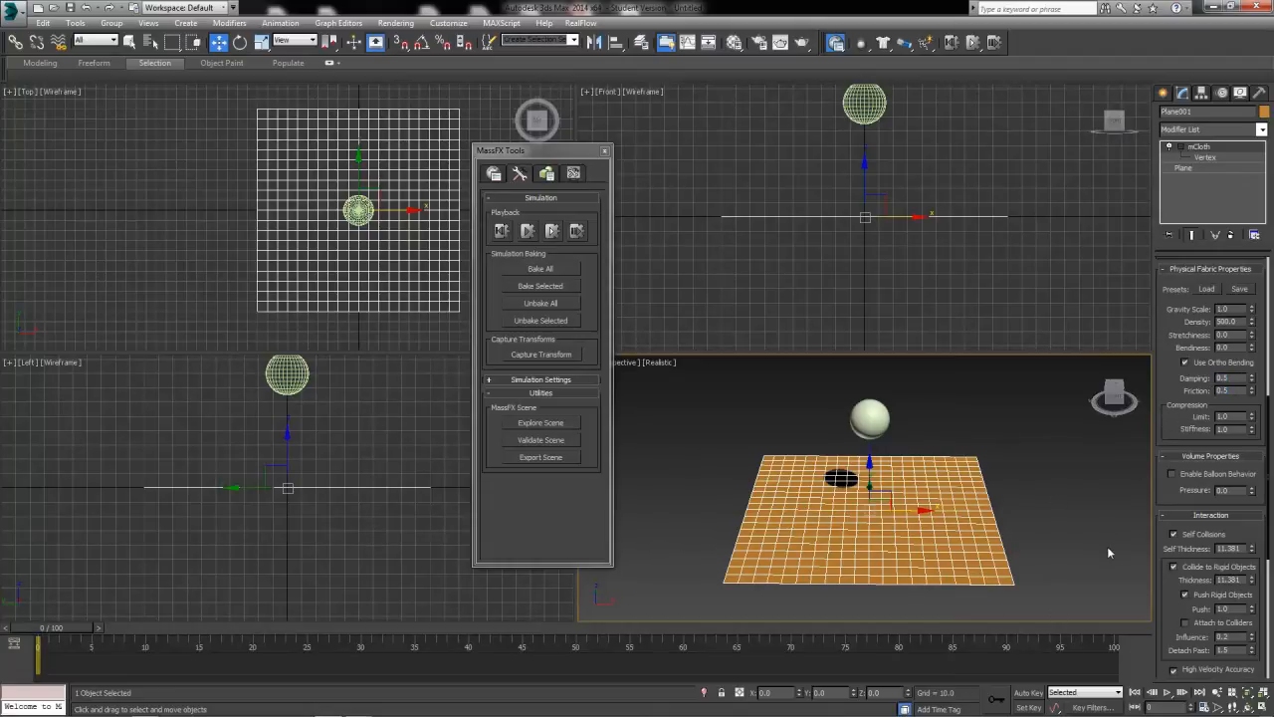
pyautogui.moveTo(1240, 413); pyautogui.dragTo(1156, 451)
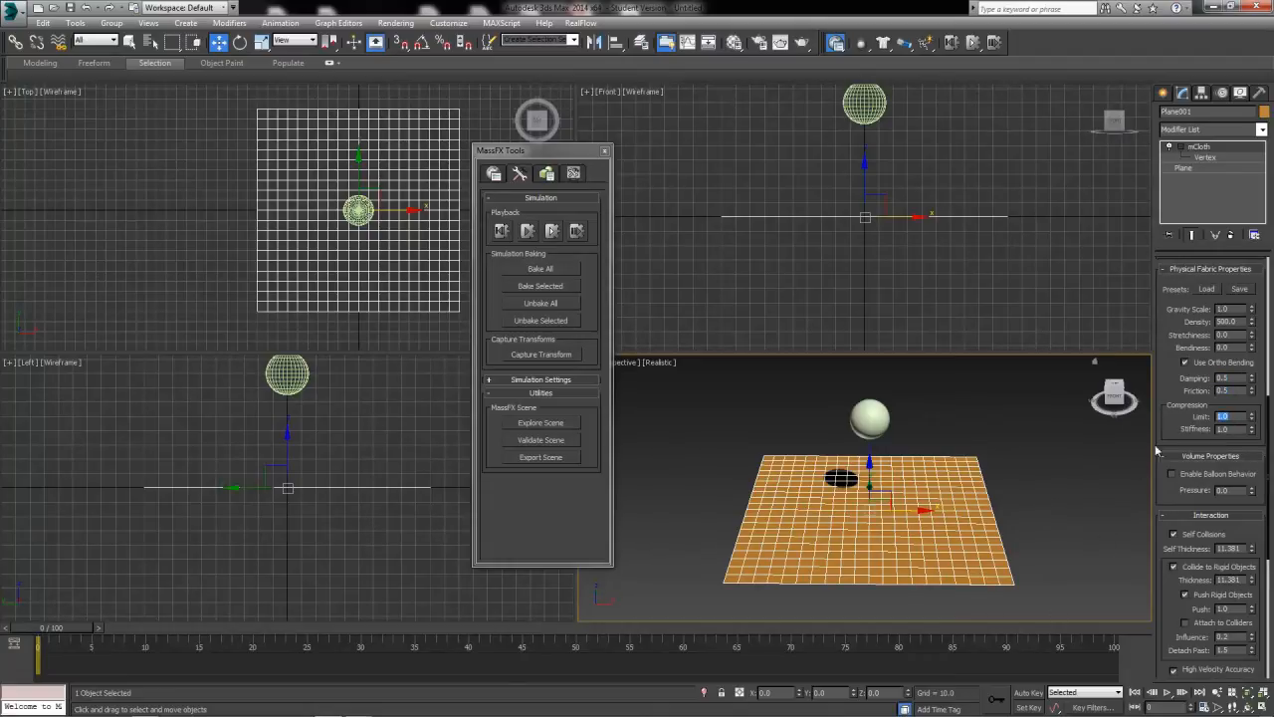
pyautogui.press('Tab')
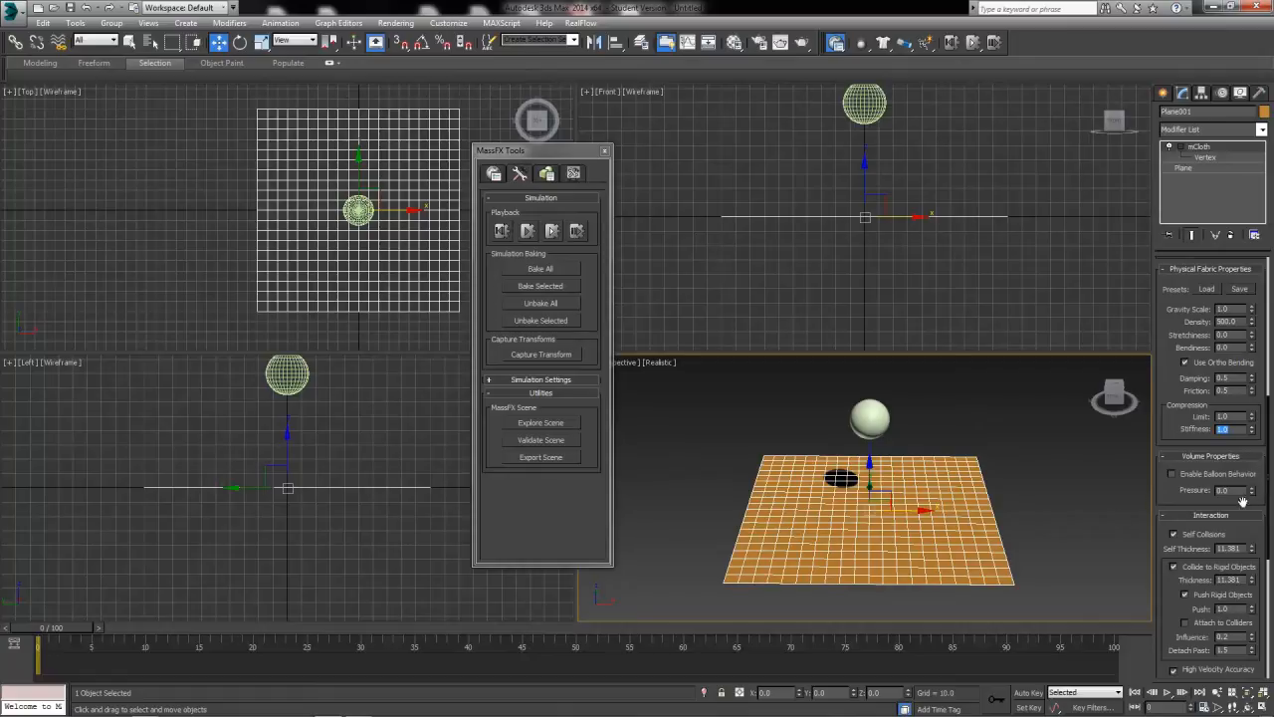
pyautogui.scroll(-3, 1172, 468)
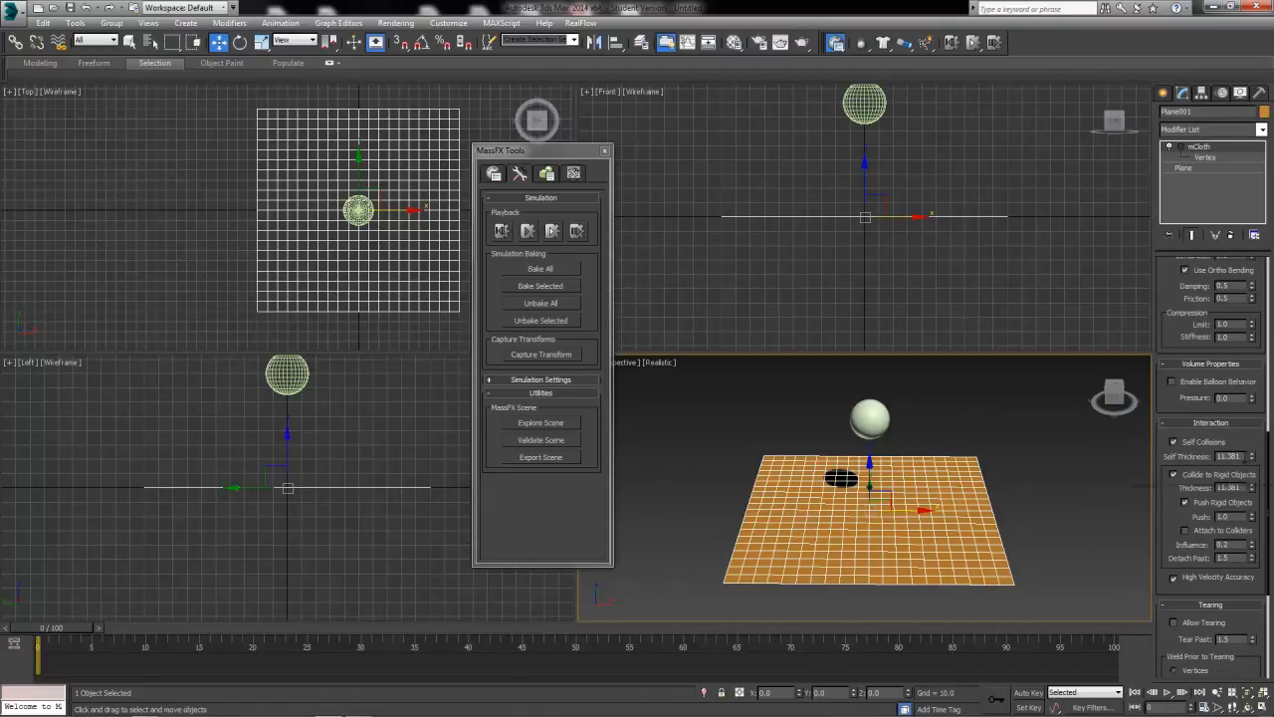
# Check the mCloth's self thickness and collision thickness, and set its Push on rigid objects to 50.
pyautogui.moveTo(1244, 457); pyautogui.dragTo(1148, 487)
pyautogui.press('Tab')
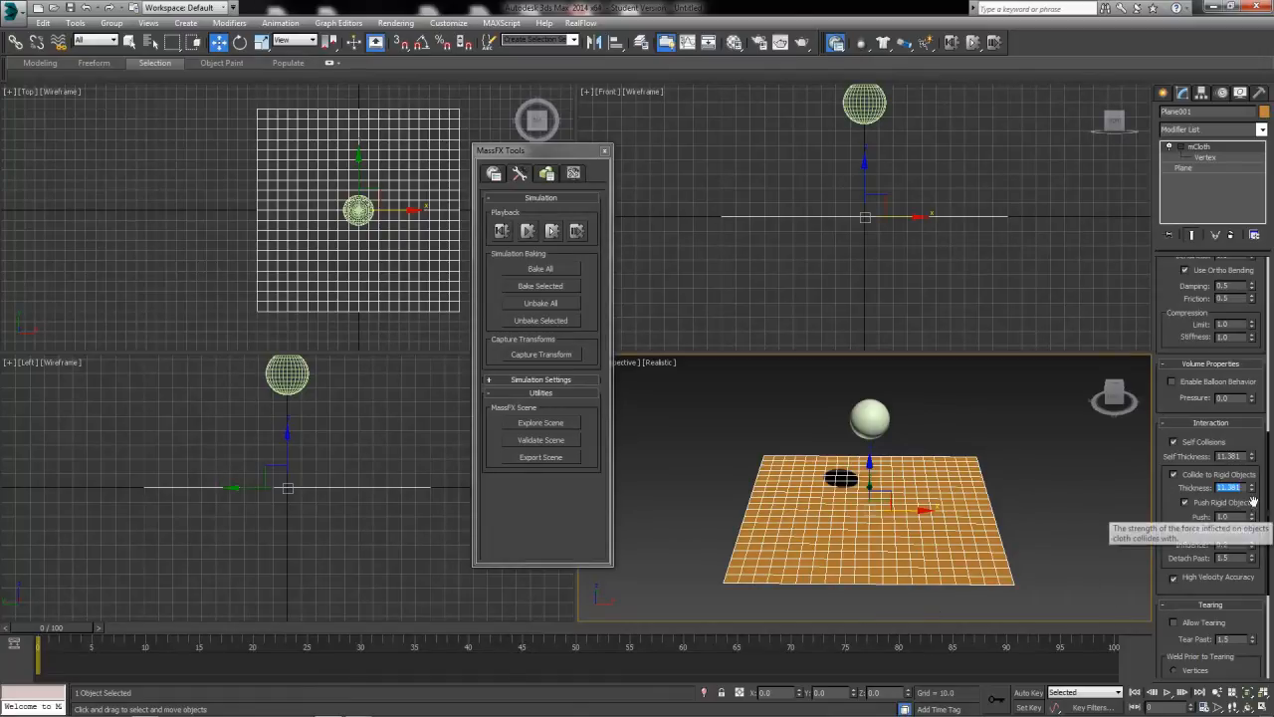
pyautogui.click(1232, 517)
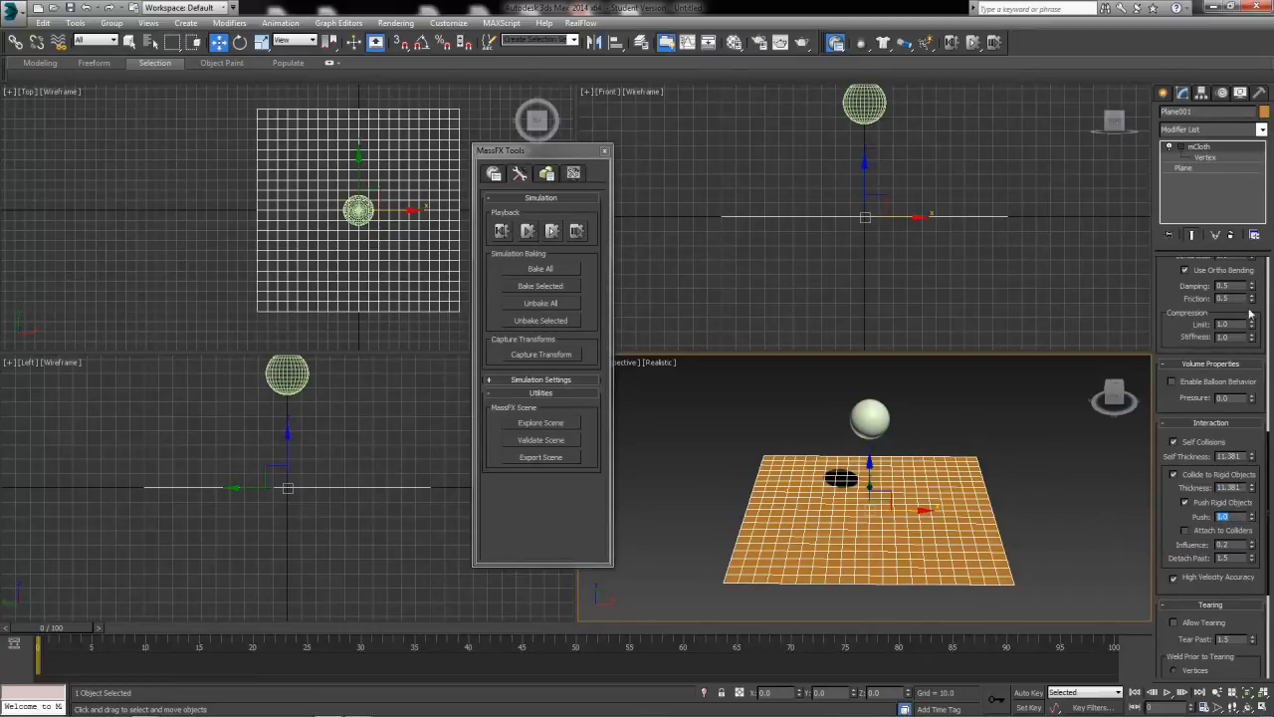
pyautogui.moveTo(1173, 293); pyautogui.dragTo(1169, 329)
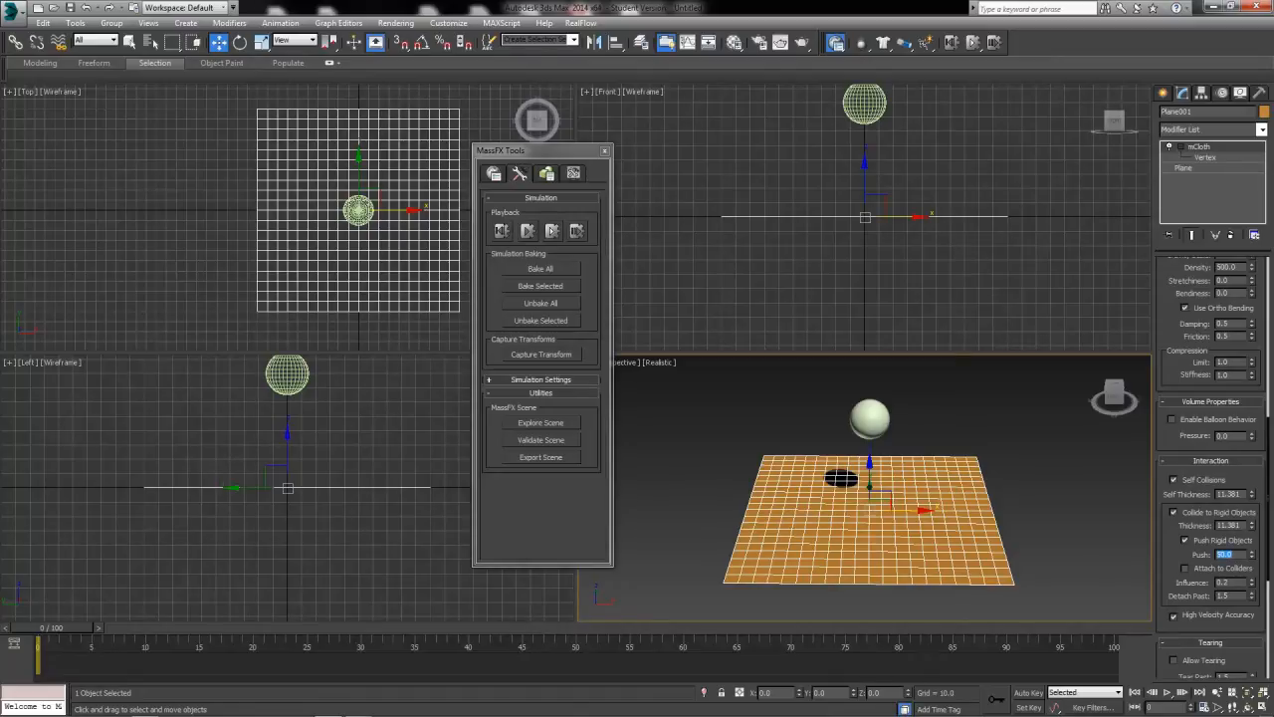
# Run the simulation without animation to watch the ball land on the cloth, and reset the scene.
pyautogui.click(554, 232)
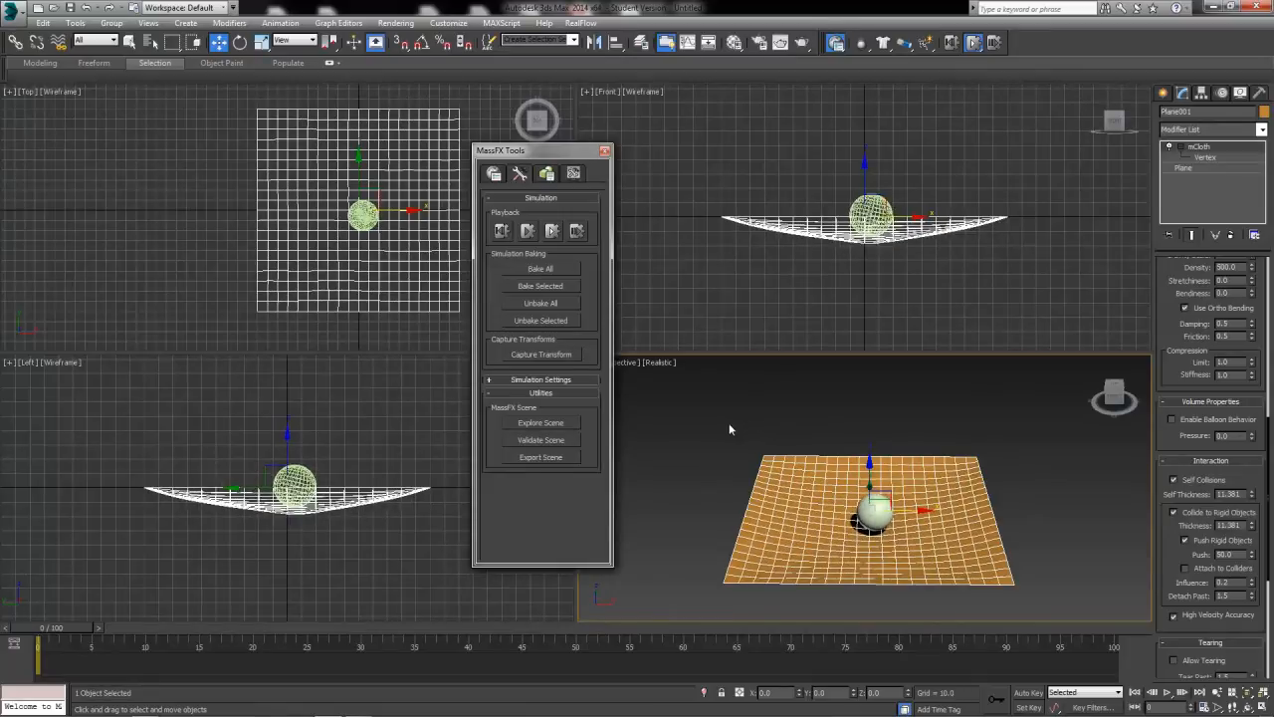
pyautogui.click(555, 233)
pyautogui.moveTo(62, 627); pyautogui.dragTo(38, 649)
pyautogui.press('w')
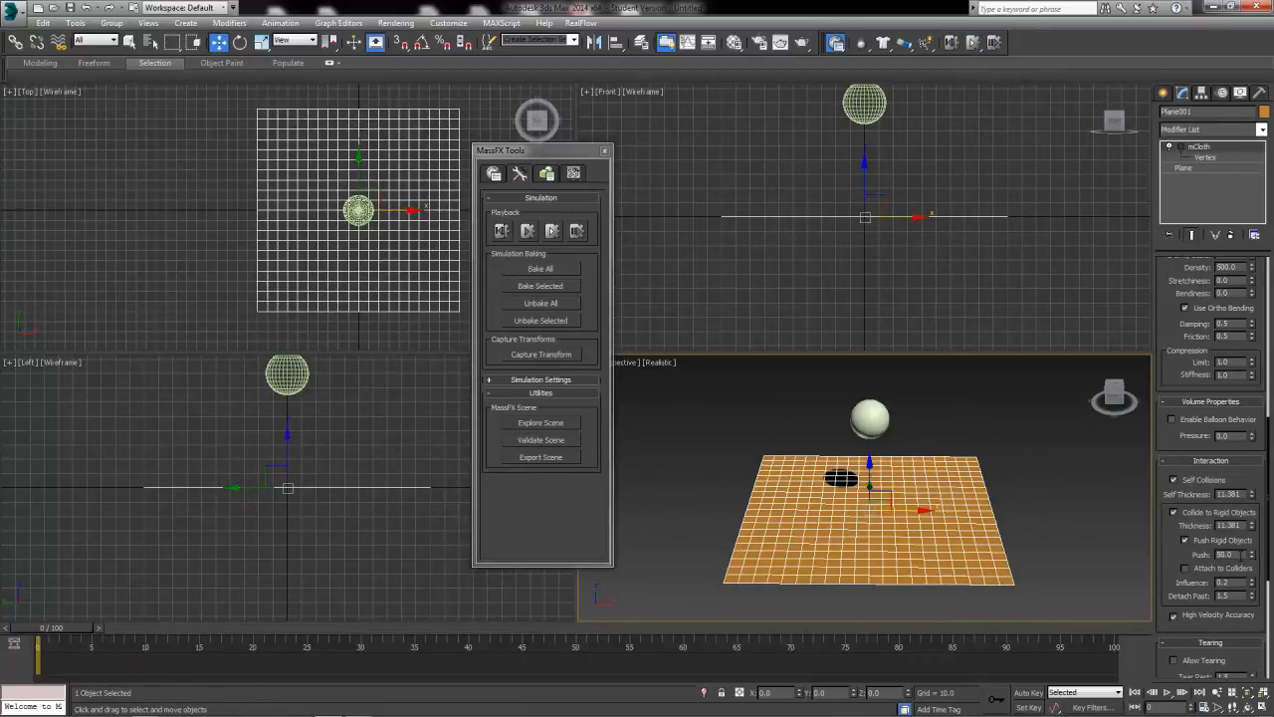
# Set the mCloth's density to 250 and its Push to 20, and run the simulation without animation.
pyautogui.click(1232, 266)
pyautogui.write('25')
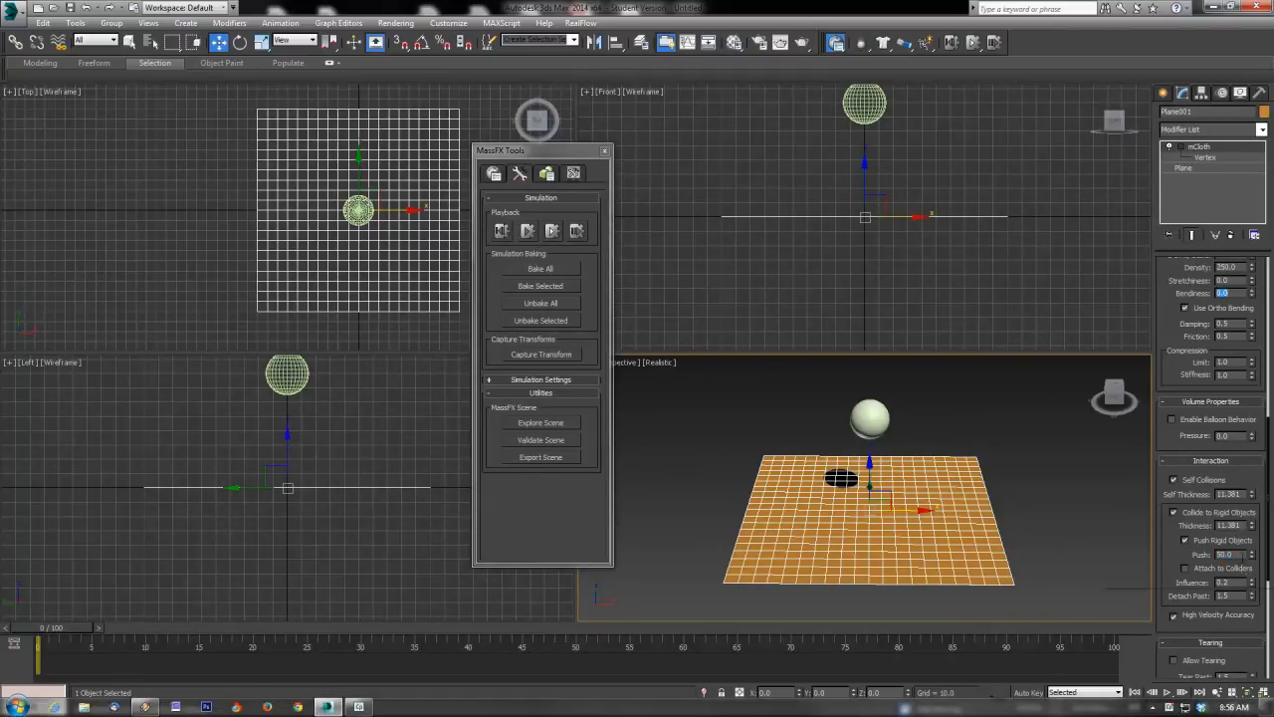
pyautogui.moveTo(1239, 555); pyautogui.dragTo(1035, 563)
pyautogui.write('20')
pyautogui.press('Return')
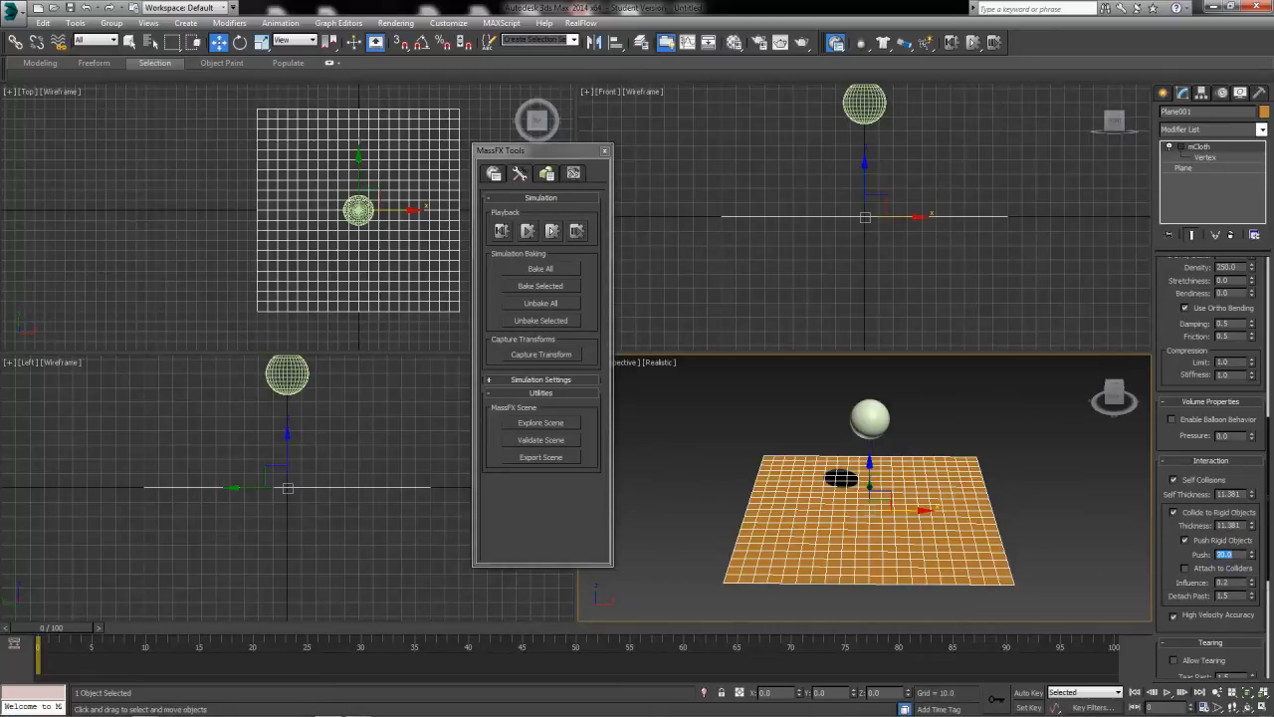
pyautogui.click(553, 230)
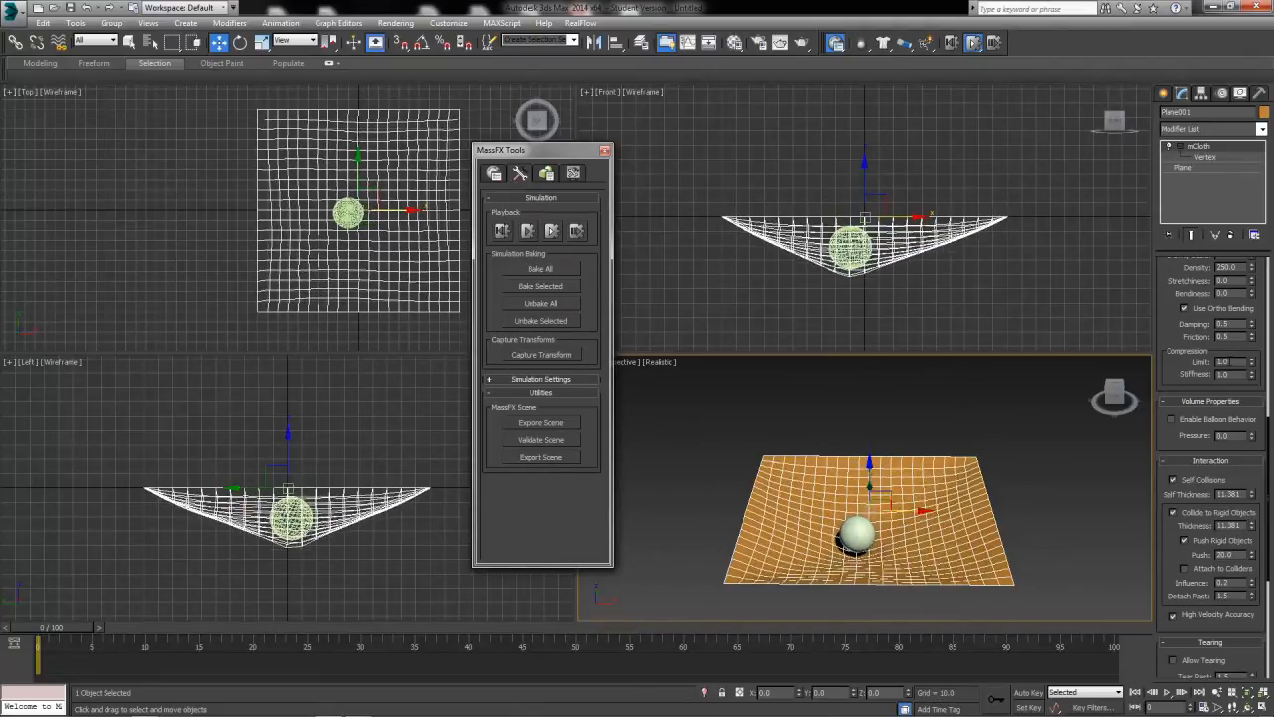
# Reset the scene and set the mCloth's density to 100 and its Push to 10.
pyautogui.moveTo(1242, 267); pyautogui.dragTo(1211, 267)
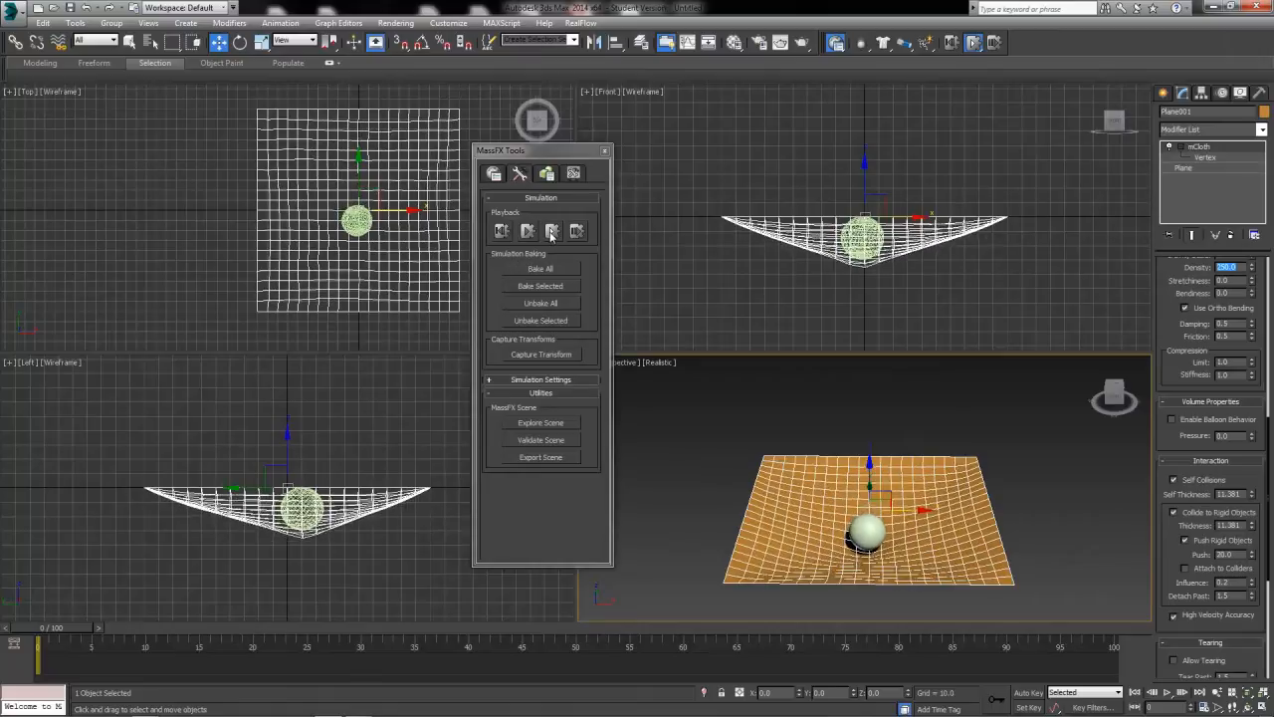
pyautogui.moveTo(55, 628); pyautogui.dragTo(657, 625)
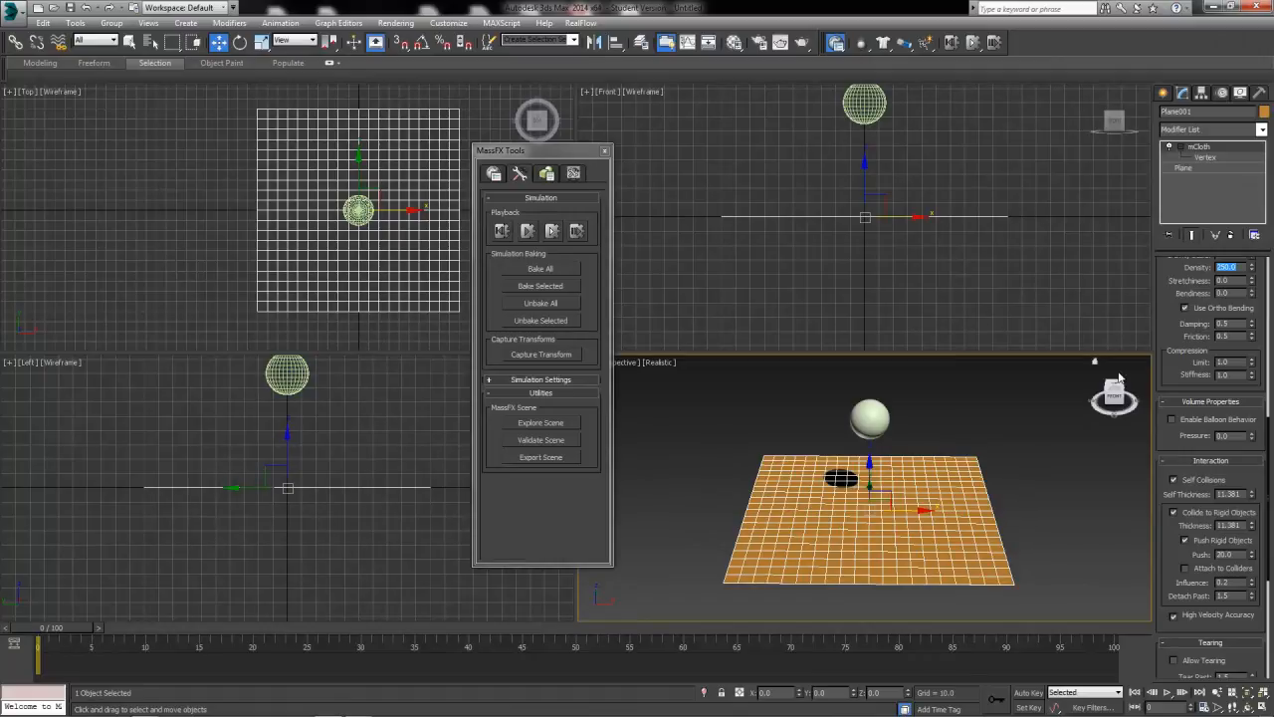
pyautogui.doubleClick(1241, 555)
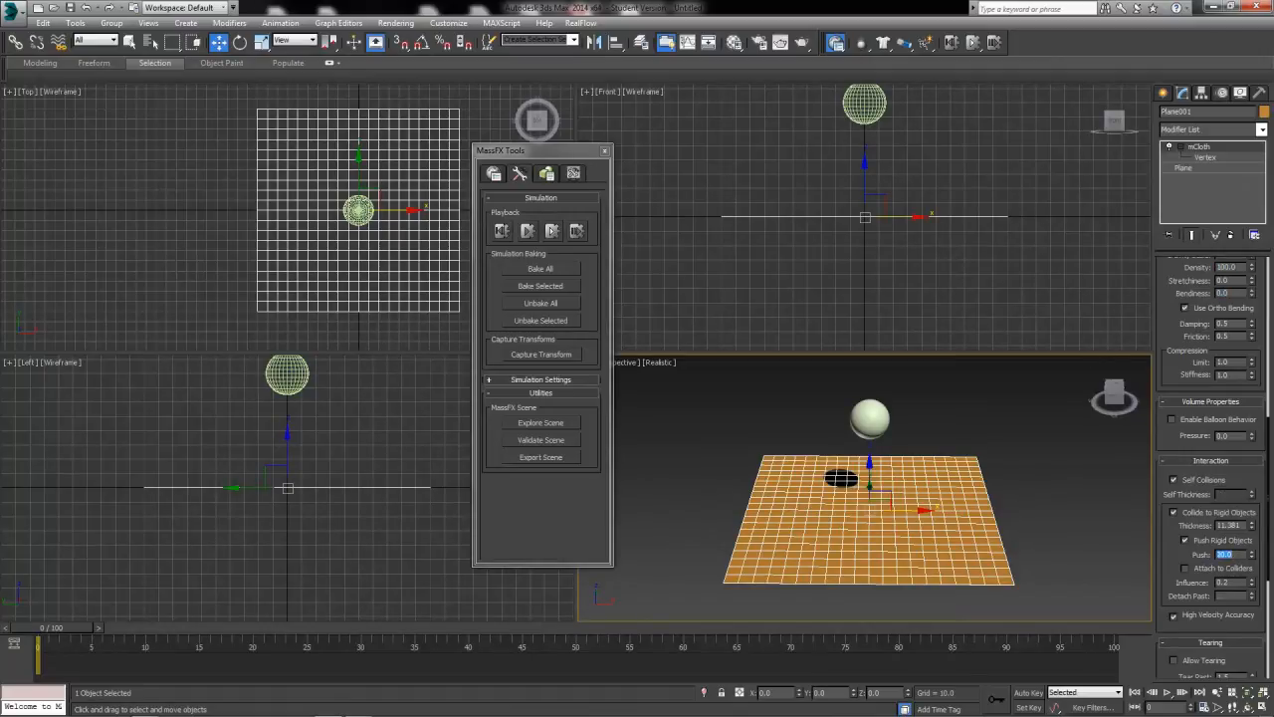
pyautogui.write('10')
pyautogui.press('Return')
# Test the ball's fall onto the cloth with the simulation without animation, and reset the scene.
pyautogui.click(554, 231)
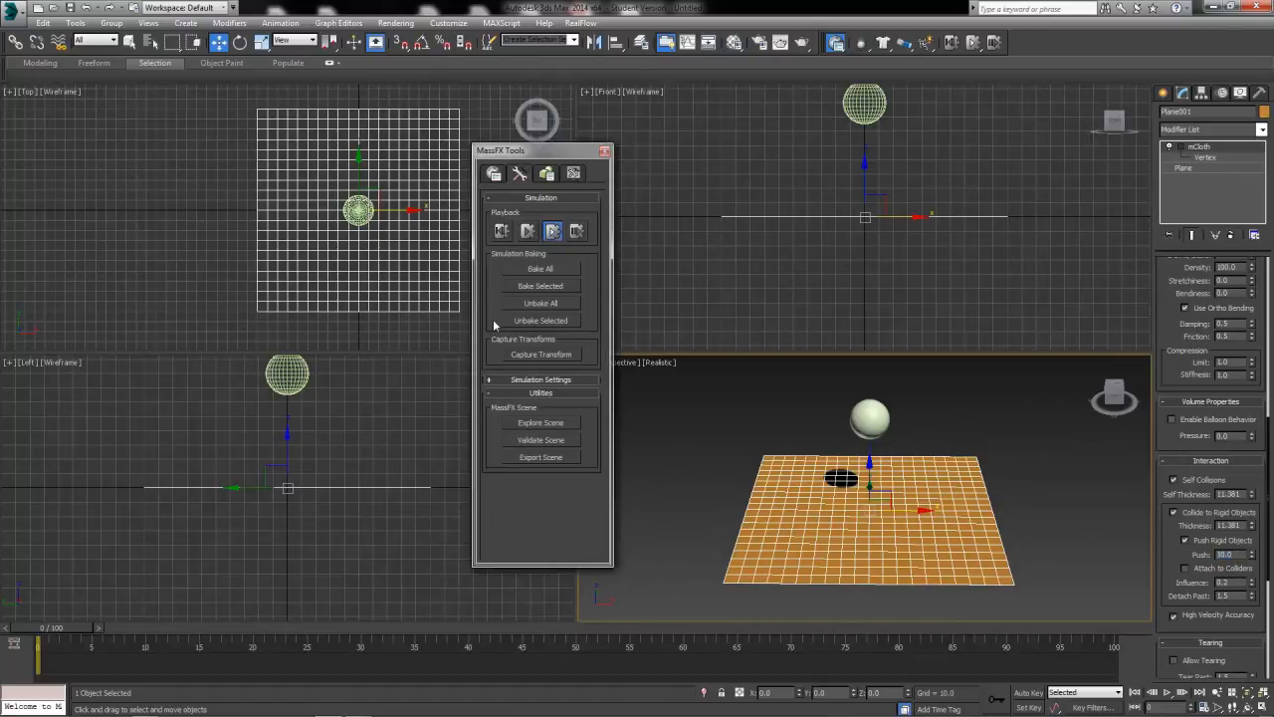
pyautogui.click(553, 233)
pyautogui.moveTo(74, 628); pyautogui.dragTo(40, 637)
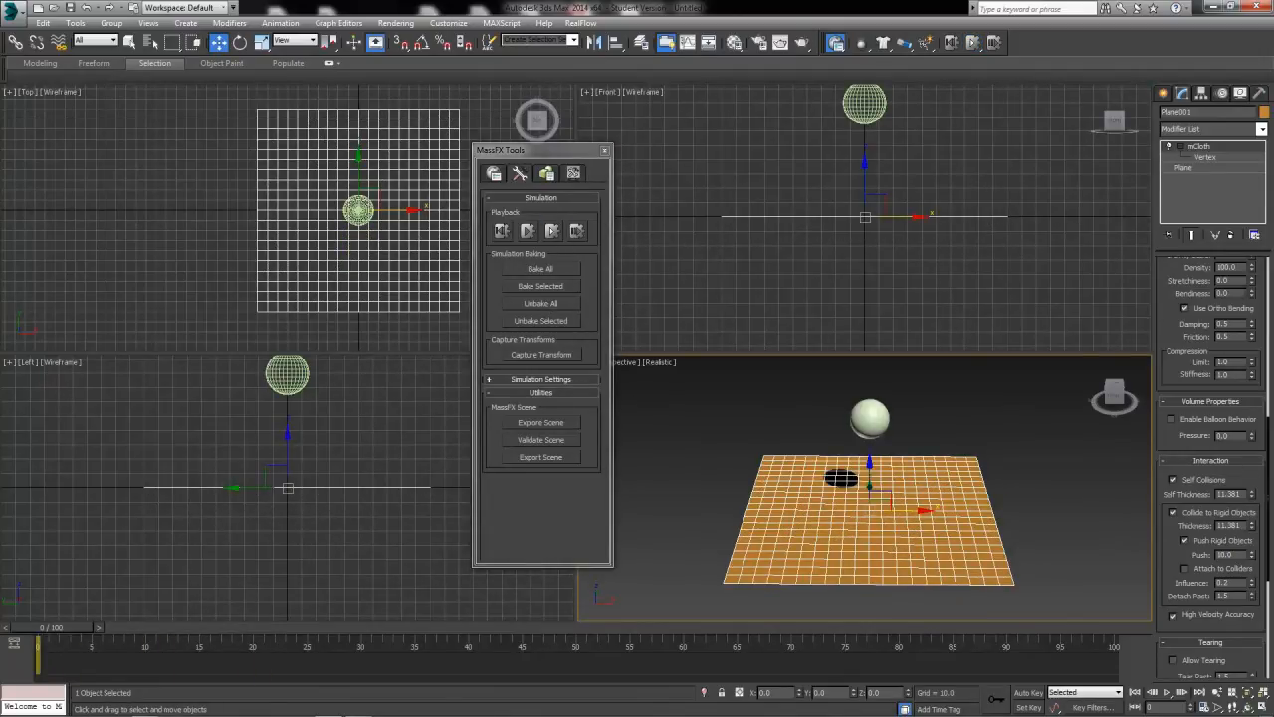
# Set the mCloth's density to 200 and its Push to 20, and run the simulation without animation.
pyautogui.moveTo(1244, 267); pyautogui.dragTo(1157, 267)
pyautogui.moveTo(1240, 554); pyautogui.dragTo(1202, 562)
pyautogui.write('20')
pyautogui.press('Return')
pyautogui.click(554, 231)
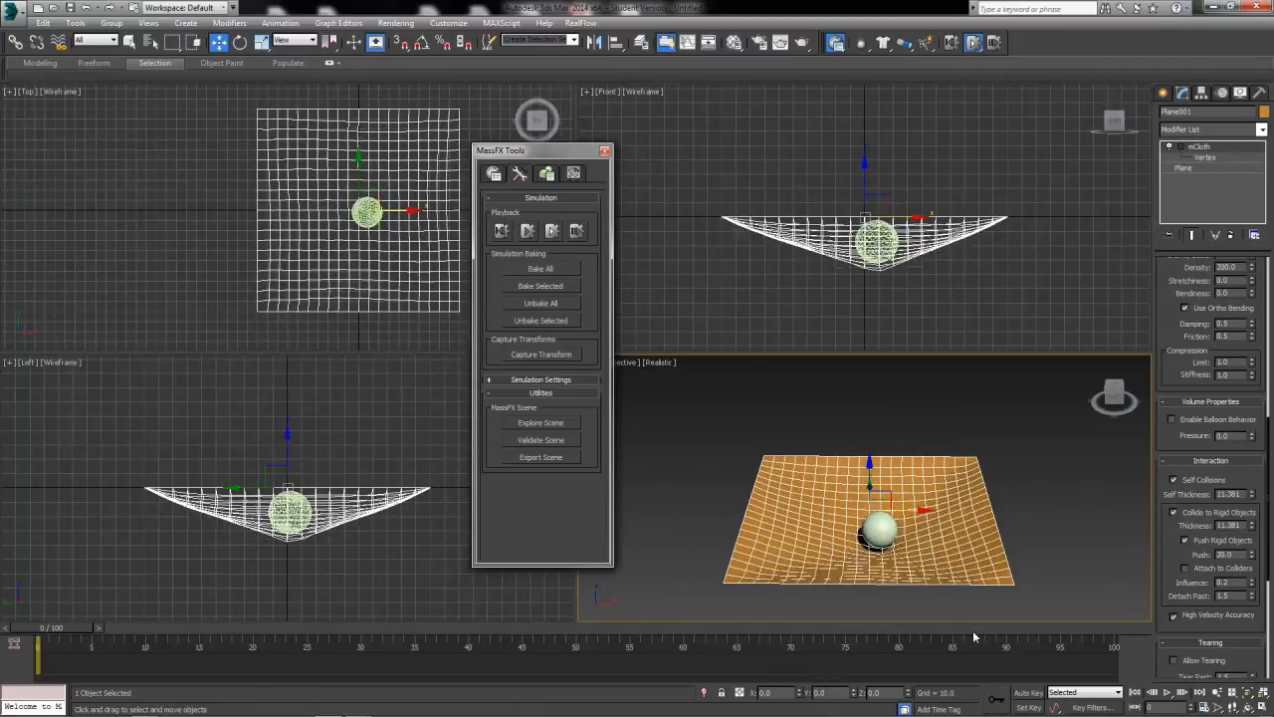
pyautogui.click(1157, 404)
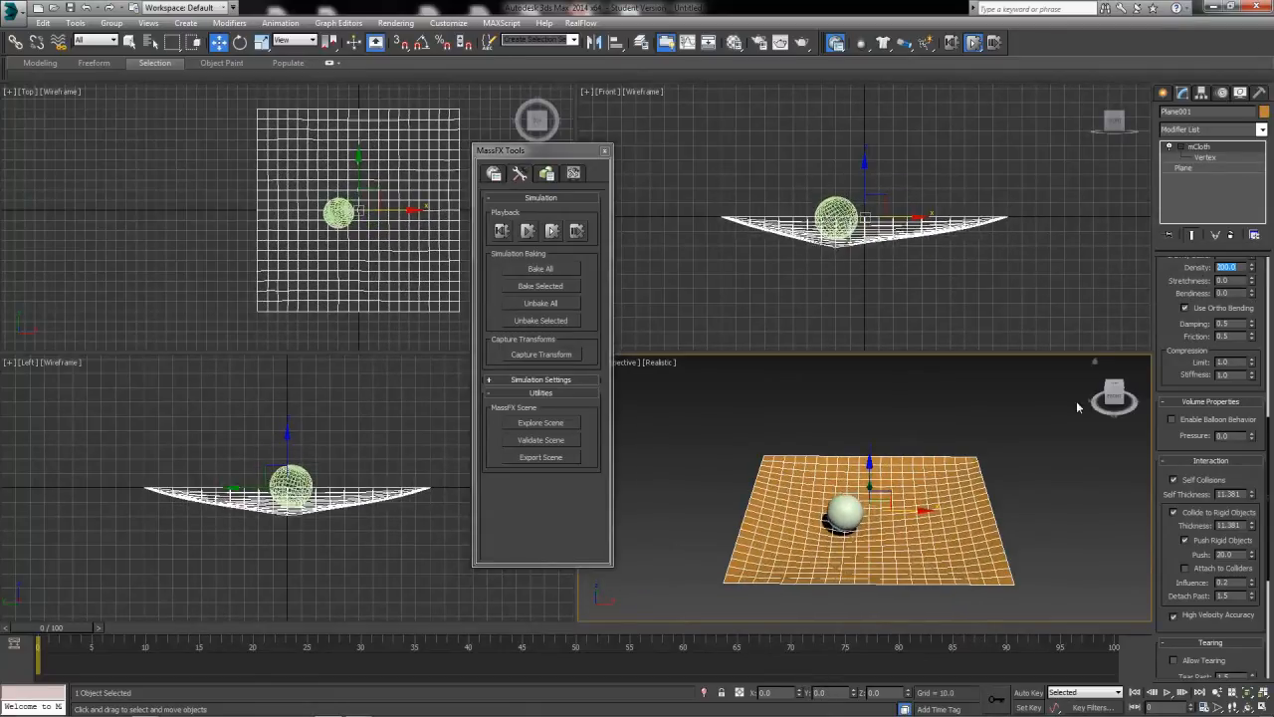
# Review the cloth's interaction and tearing settings and the sphere's physical material and shape settings, and reselect the cloth plane.
pyautogui.doubleClick(1235, 555)
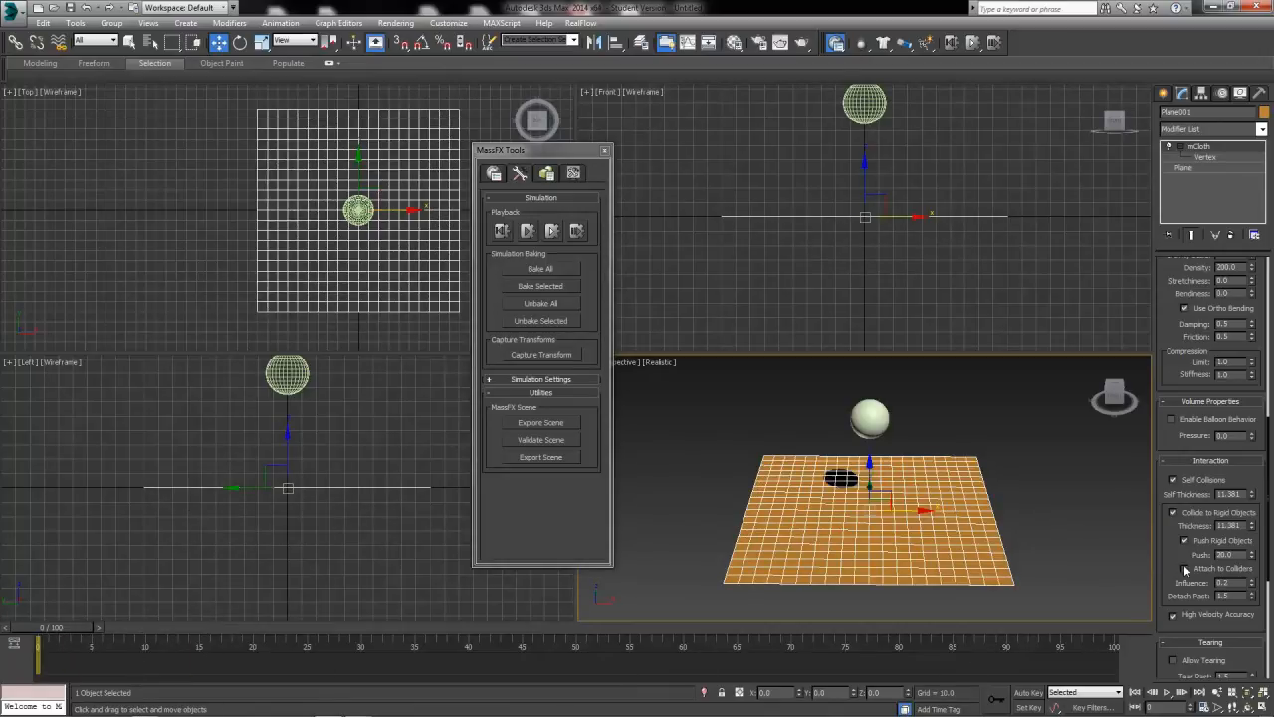
pyautogui.scroll(-5, 1180, 553)
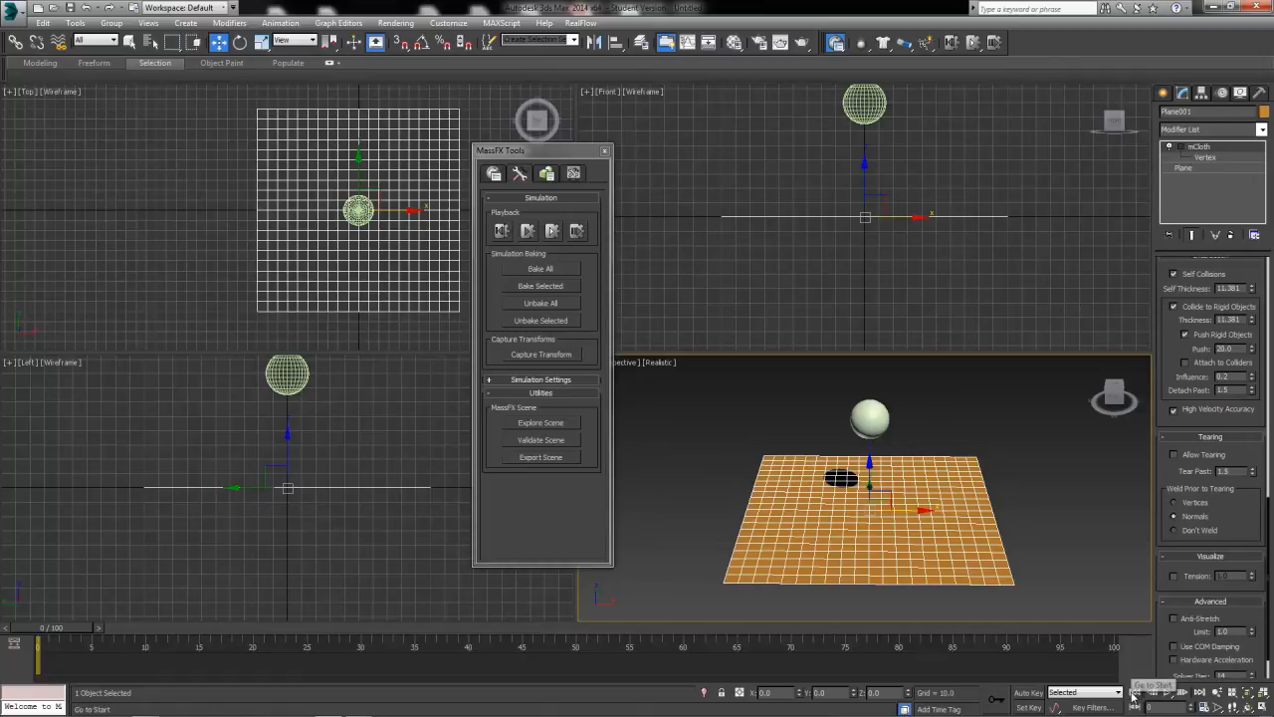
pyautogui.scroll(-1, 1241, 539)
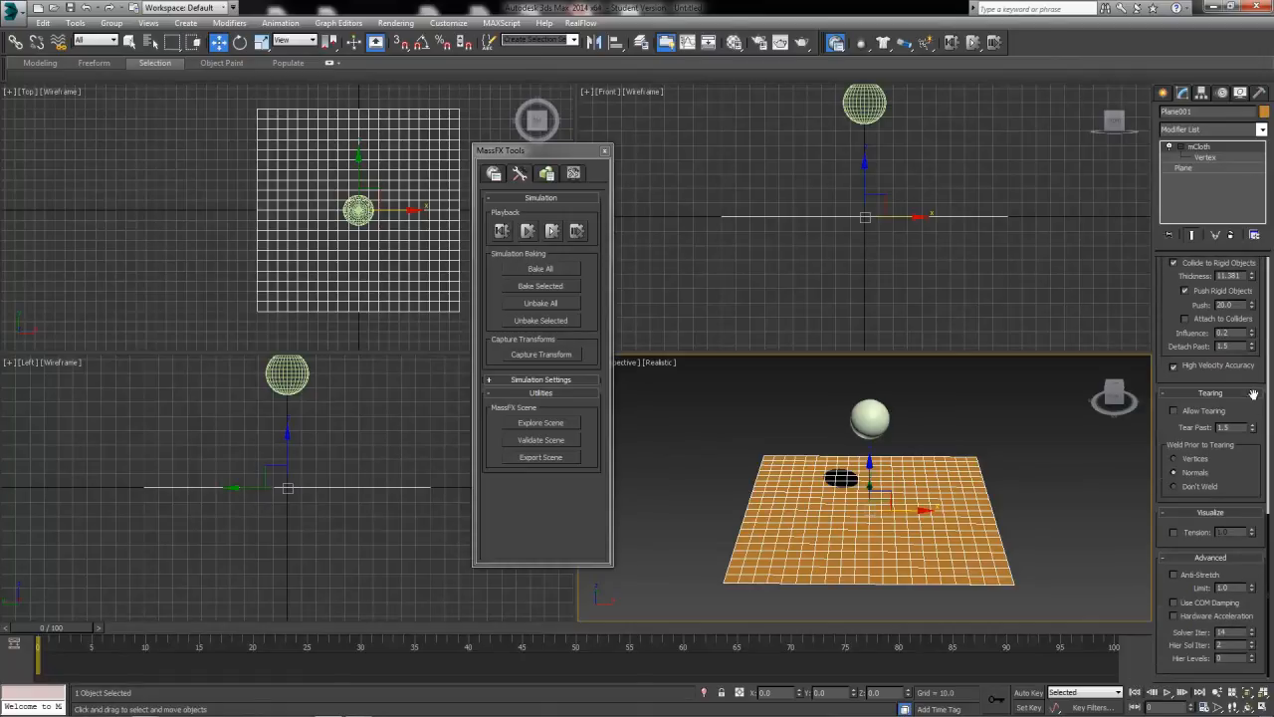
pyautogui.scroll(10, 1253, 367)
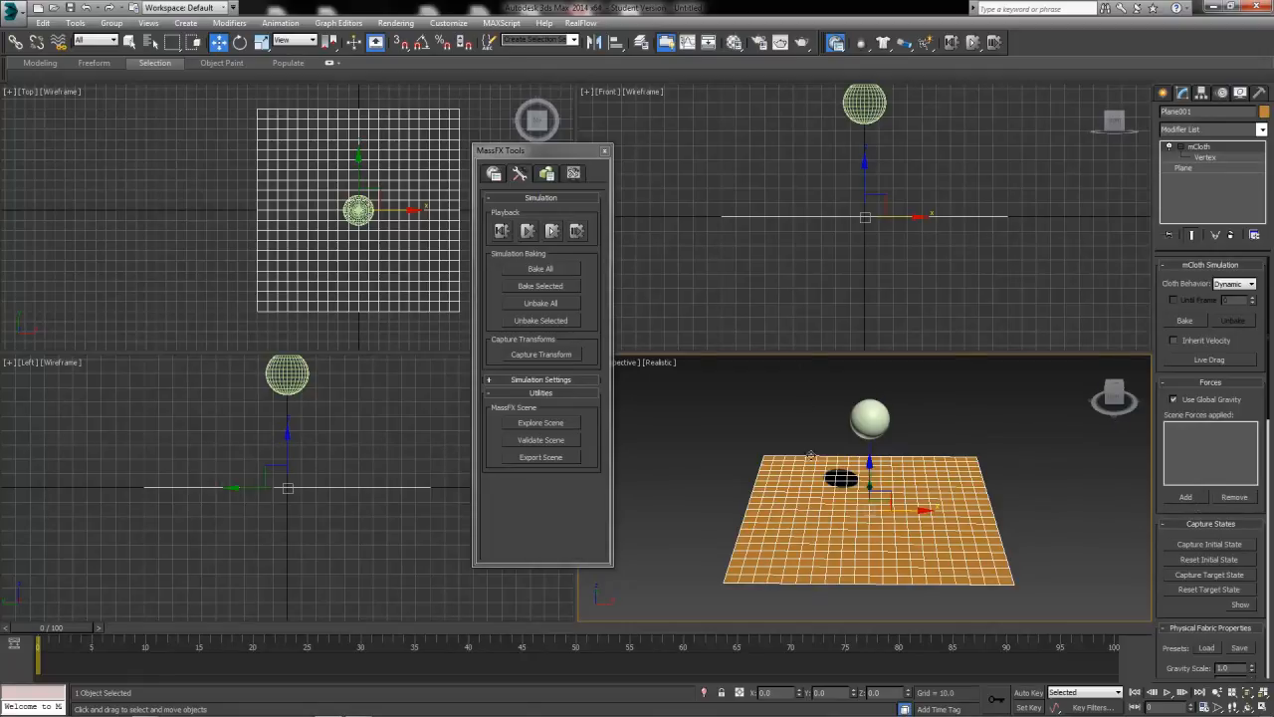
pyautogui.click(1021, 468)
pyautogui.click(839, 525)
pyautogui.click(872, 406)
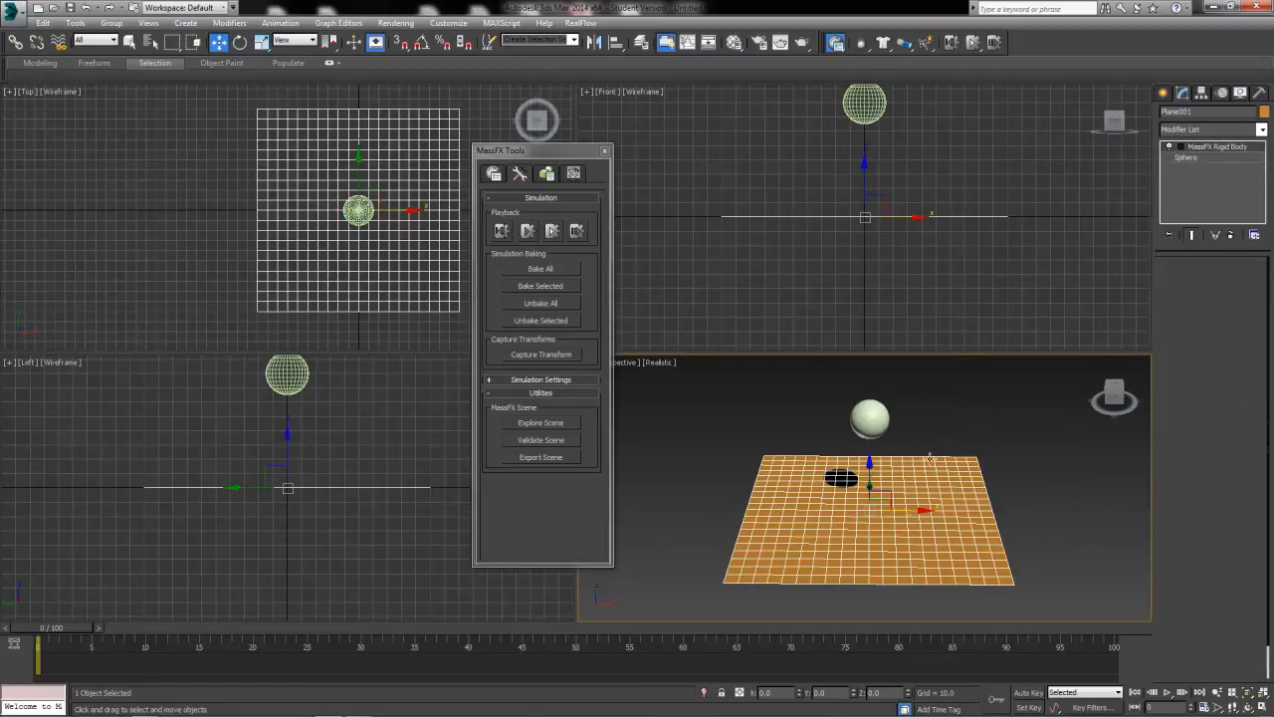
pyautogui.moveTo(1159, 619); pyautogui.dragTo(1161, 436)
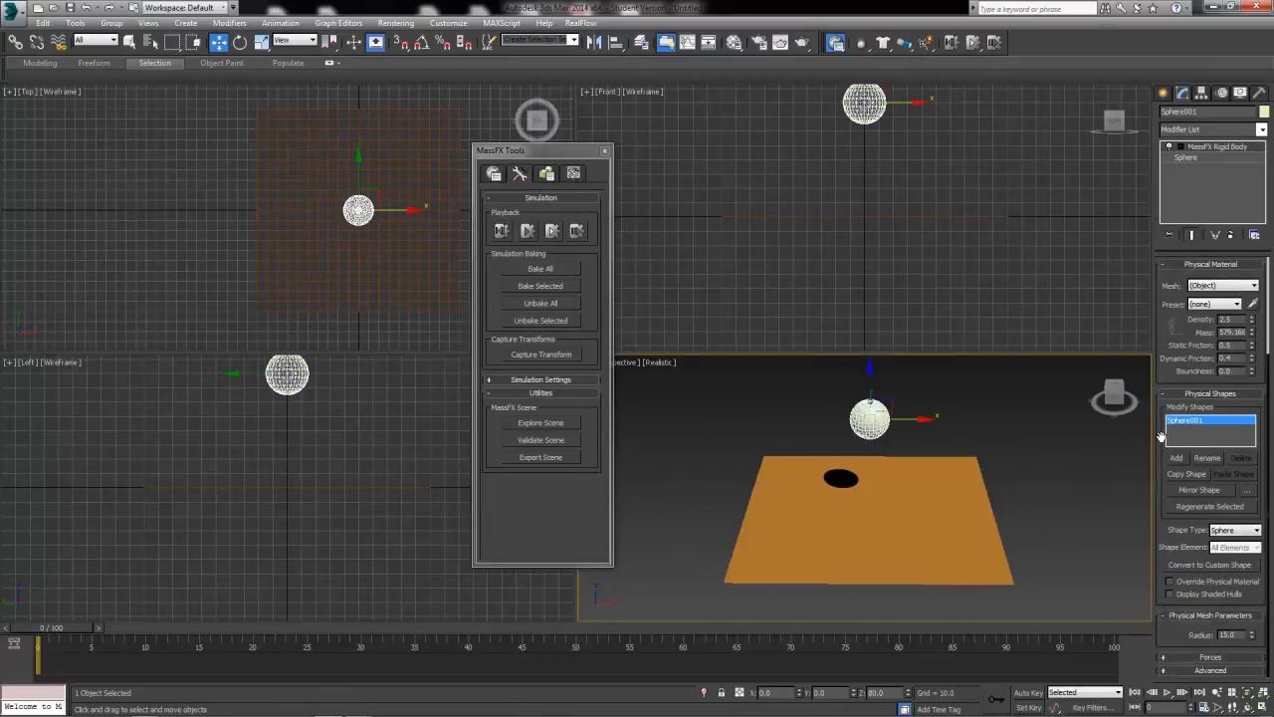
pyautogui.click(900, 508)
# Set the mCloth's density to 250 and its Push to 25, and run the simulation without animation.
pyautogui.moveTo(1174, 615); pyautogui.dragTo(1177, 451)
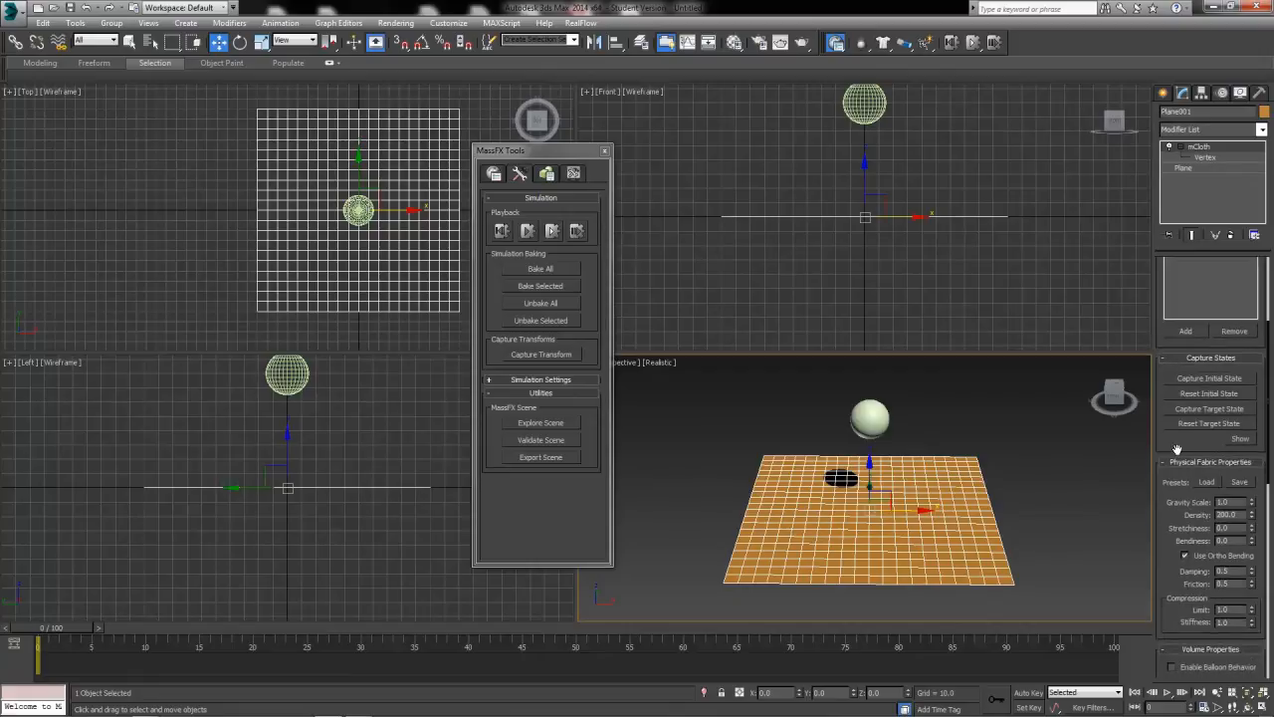
pyautogui.write('25')
pyautogui.moveTo(1165, 585); pyautogui.dragTo(1167, 428)
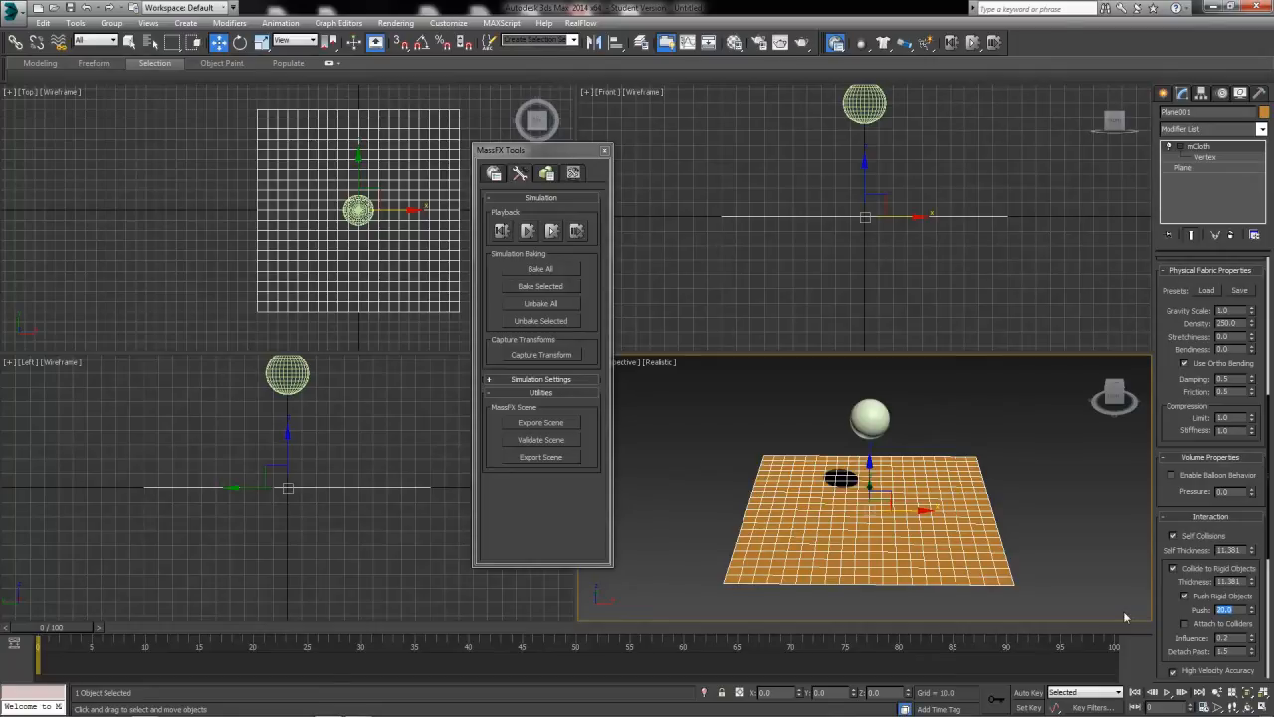
pyautogui.click(552, 230)
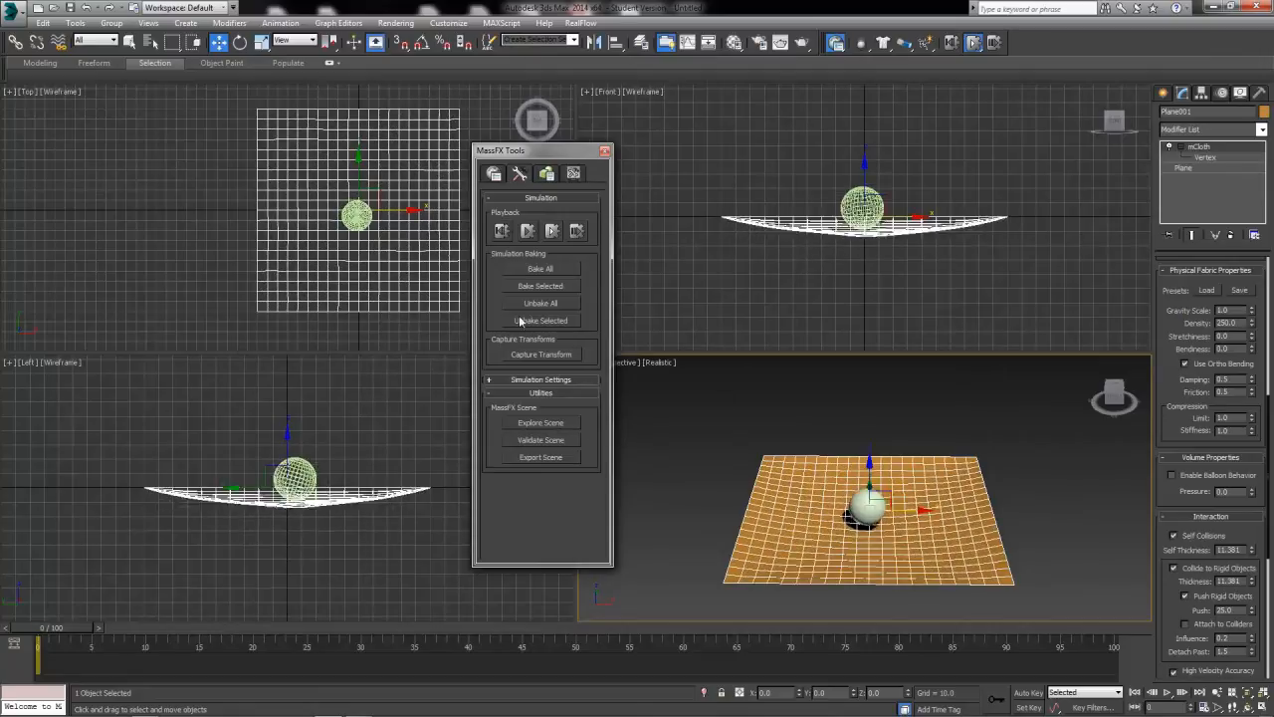
# Reset the scene, turn on the cloth's Tension visualization, and run the simulation without animation.
pyautogui.moveTo(80, 629)
pyautogui.mouseDown()
pyautogui.moveTo(137, 648)
pyautogui.moveTo(62, 642)
pyautogui.mouseUp()
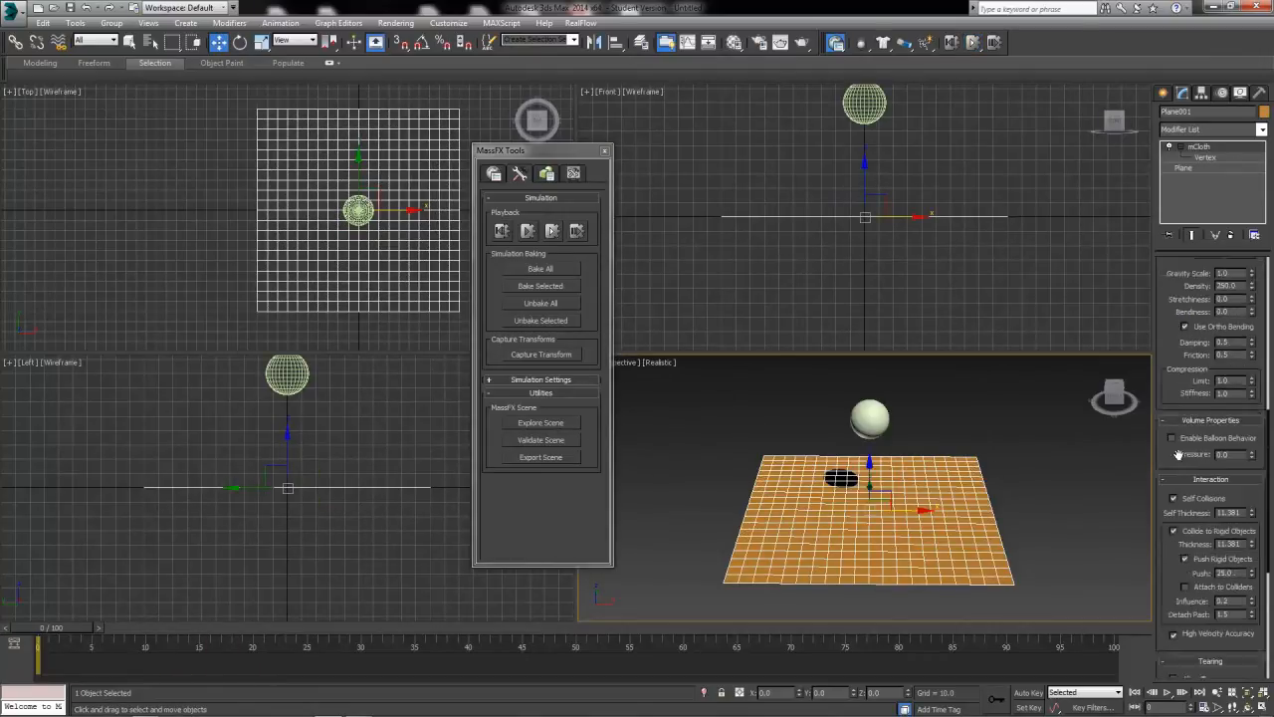
pyautogui.scroll(-10, 1238, 500)
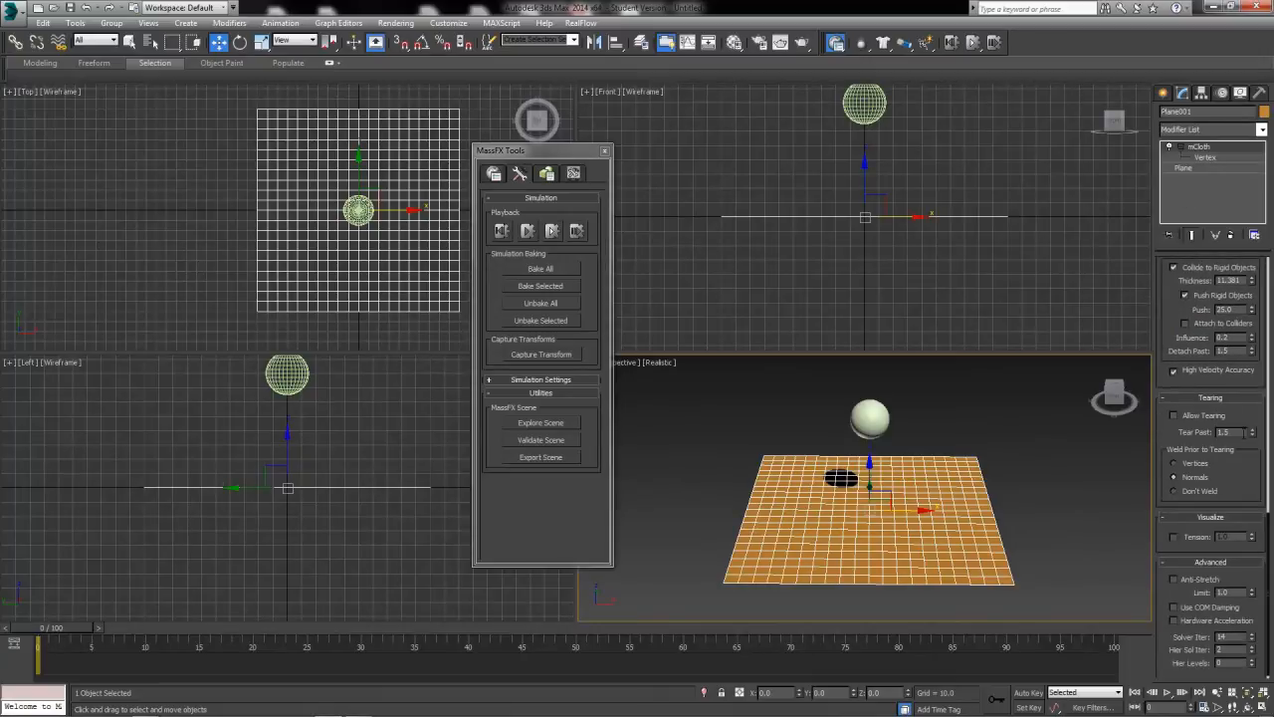
pyautogui.scroll(1, 1138, 565)
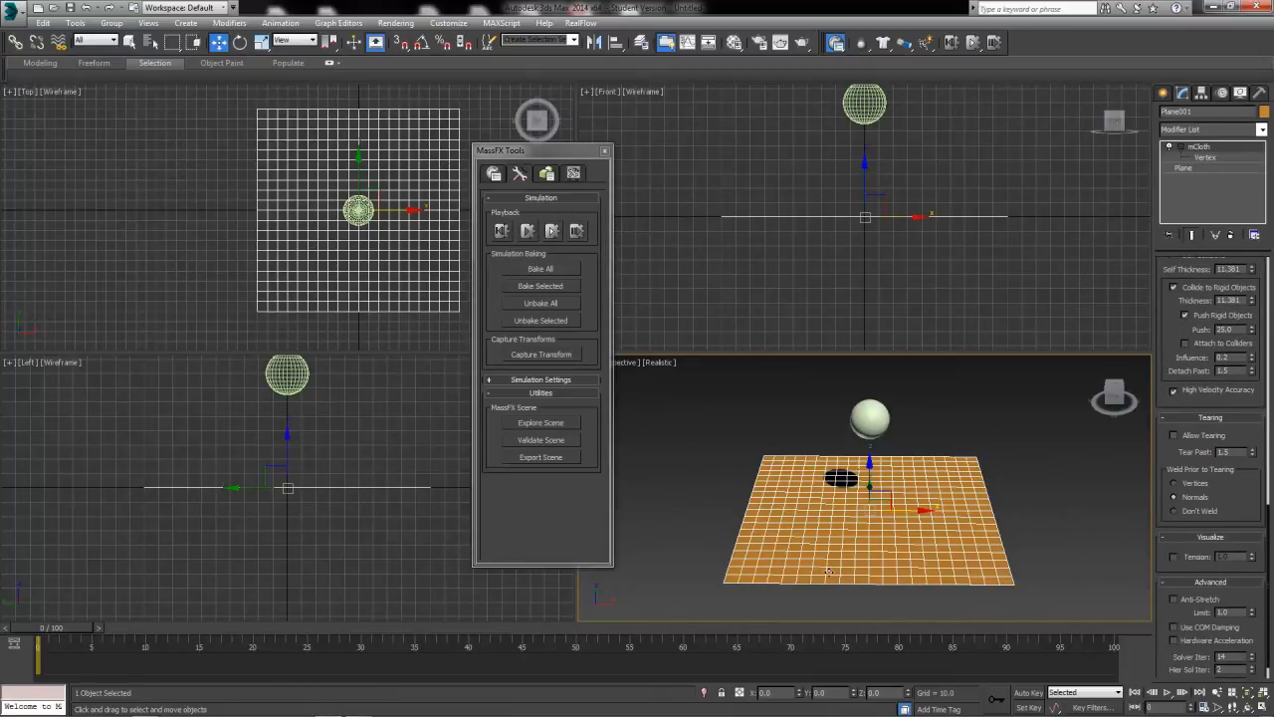
pyautogui.scroll(-1, 1230, 498)
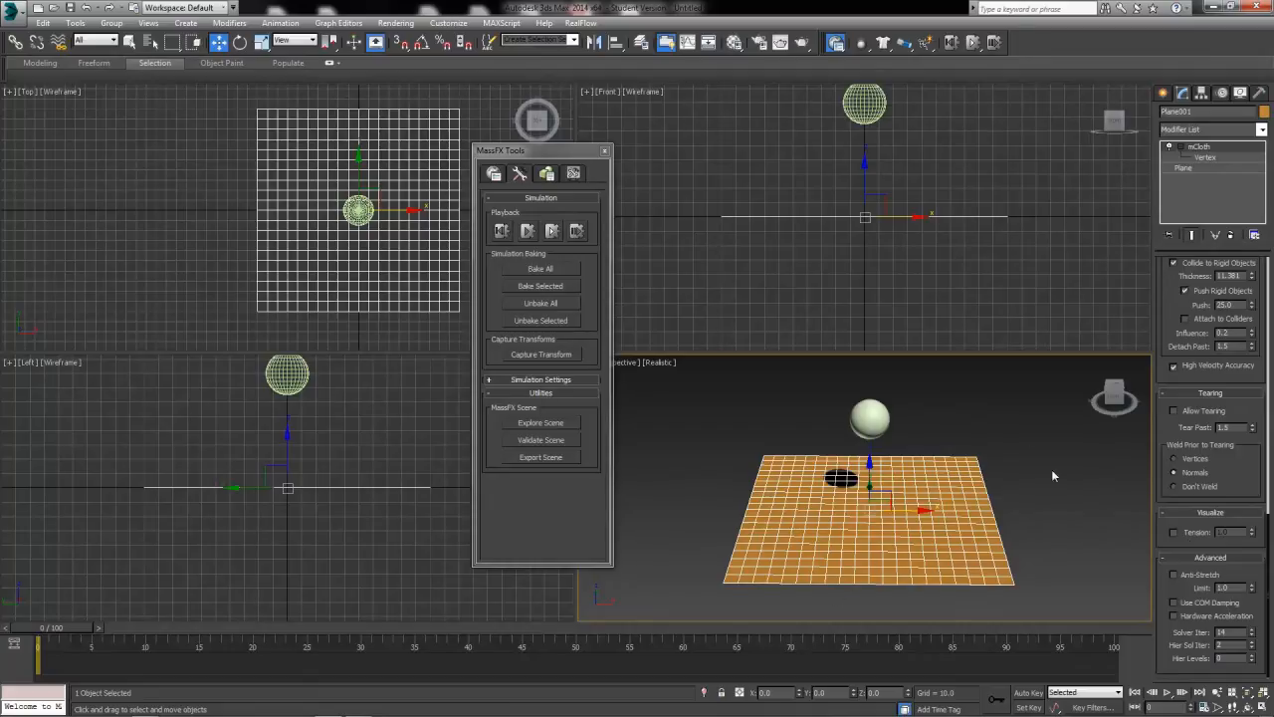
pyautogui.click(1174, 533)
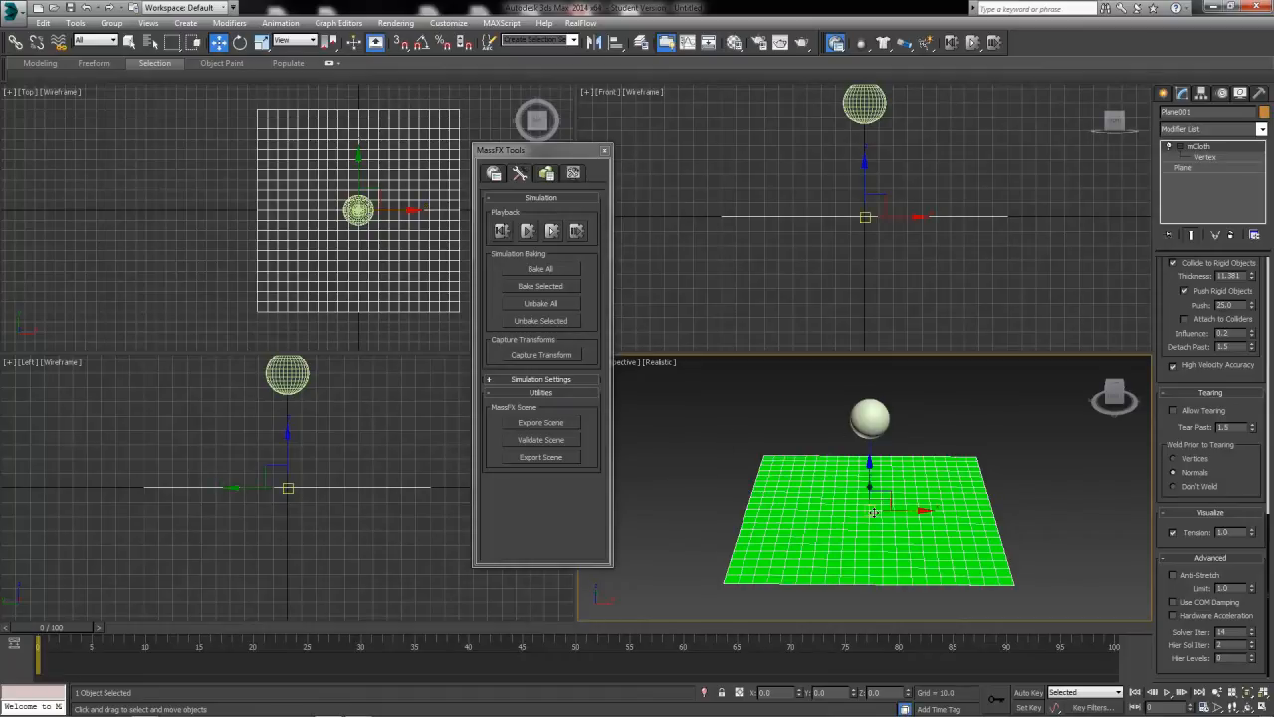
pyautogui.click(548, 237)
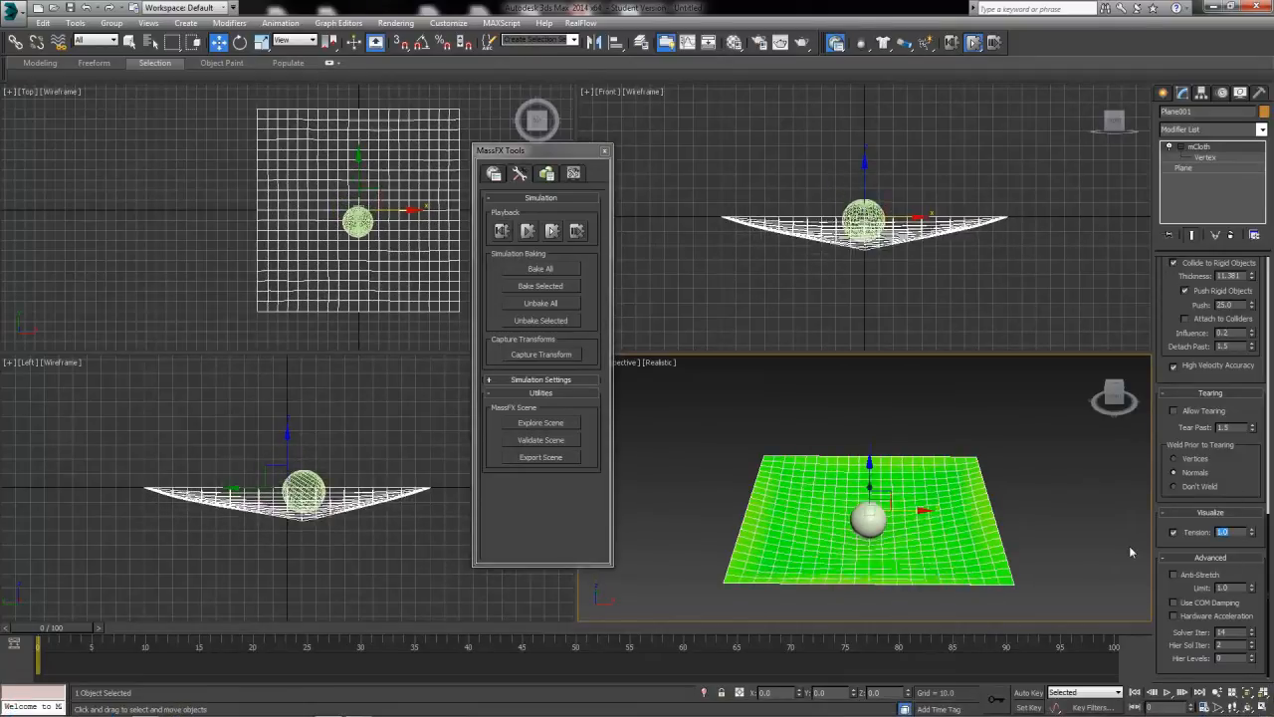
# Set the cloth's Tension visualization to 0.5 and retest the ball's fall from the start of the simulation.
pyautogui.write('0.5')
pyautogui.press('Return')
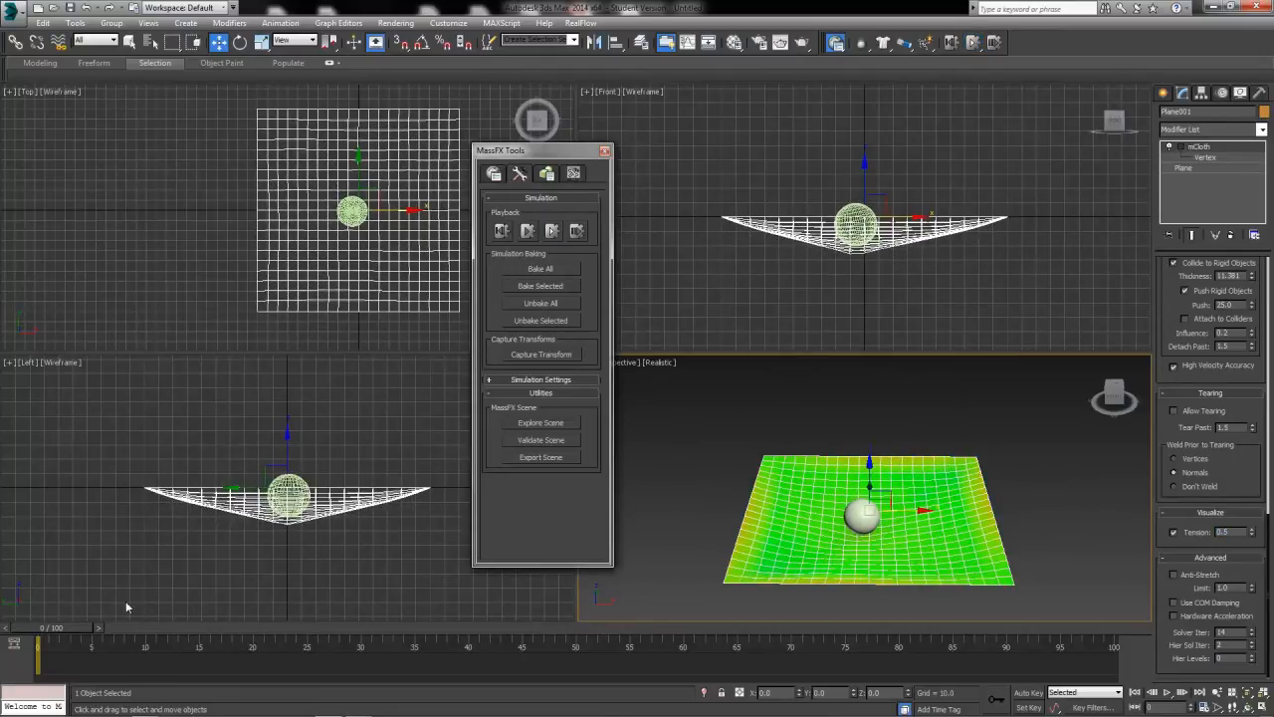
pyautogui.moveTo(66, 628); pyautogui.dragTo(16, 628)
pyautogui.click(554, 236)
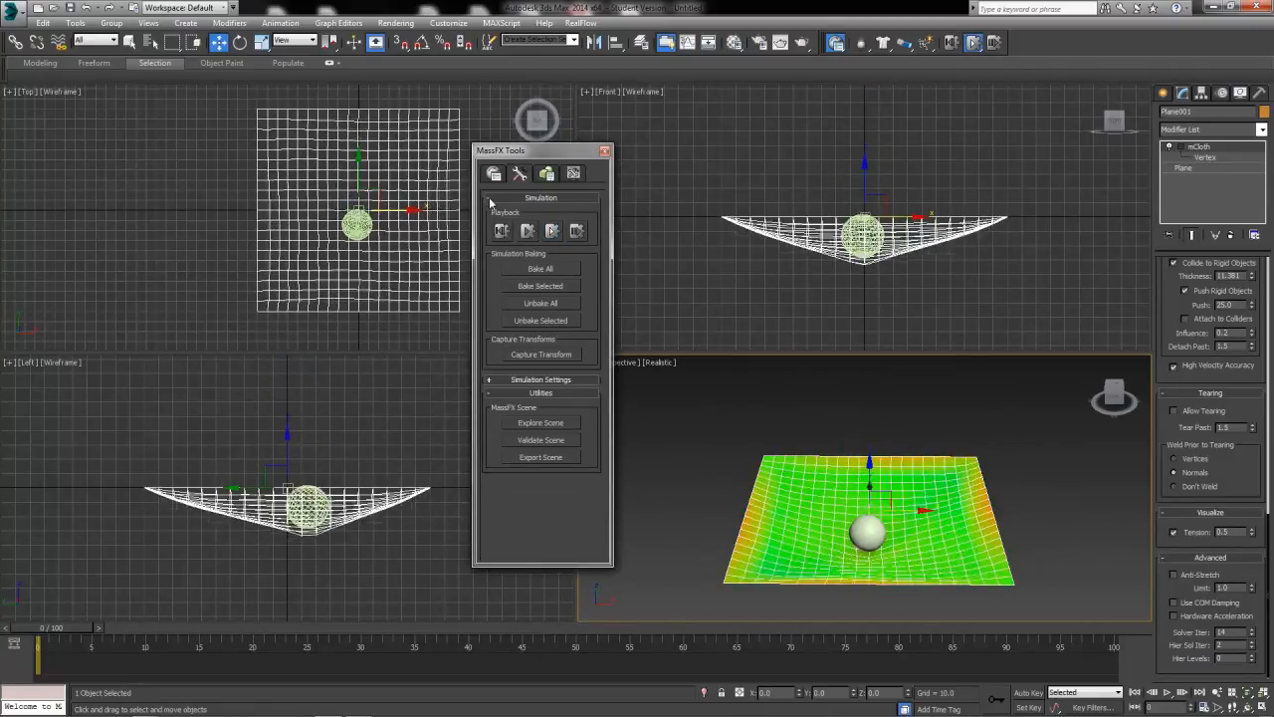
pyautogui.click(554, 237)
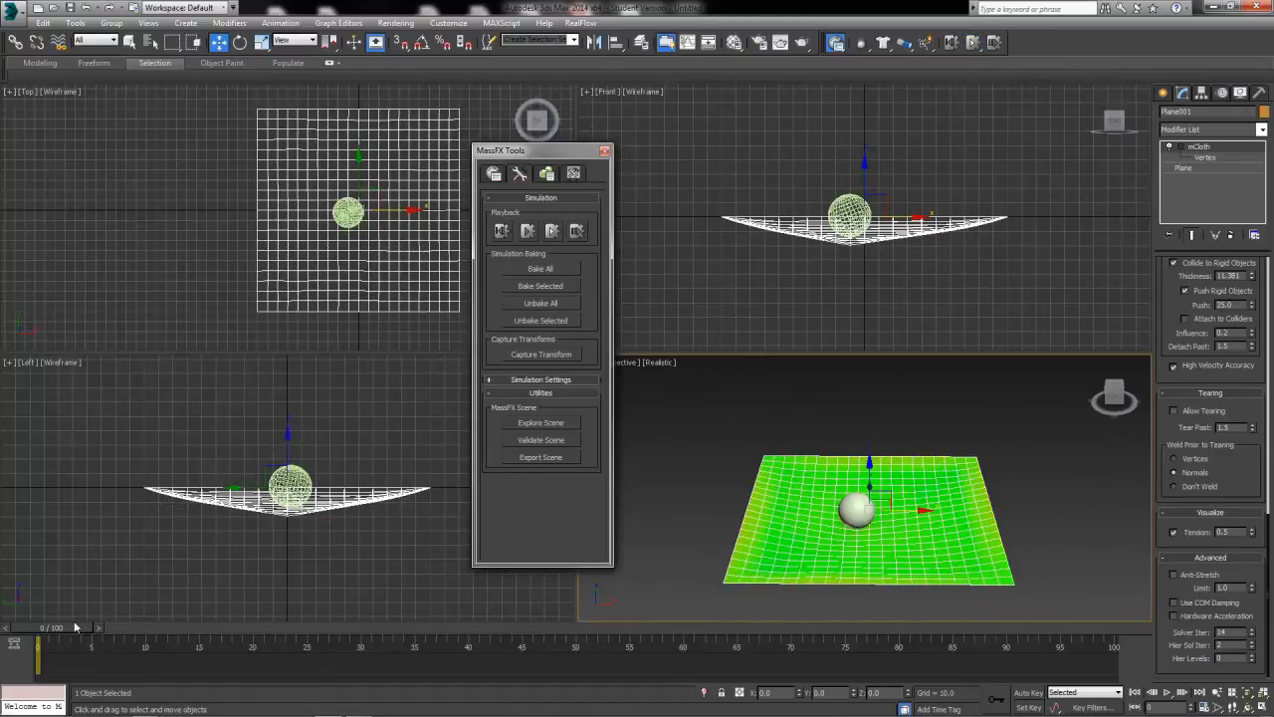
# Set the Tension visualization to 0.1, run the simulation without animation, and return the scene to its start state.
pyautogui.moveTo(70, 627); pyautogui.dragTo(38, 634)
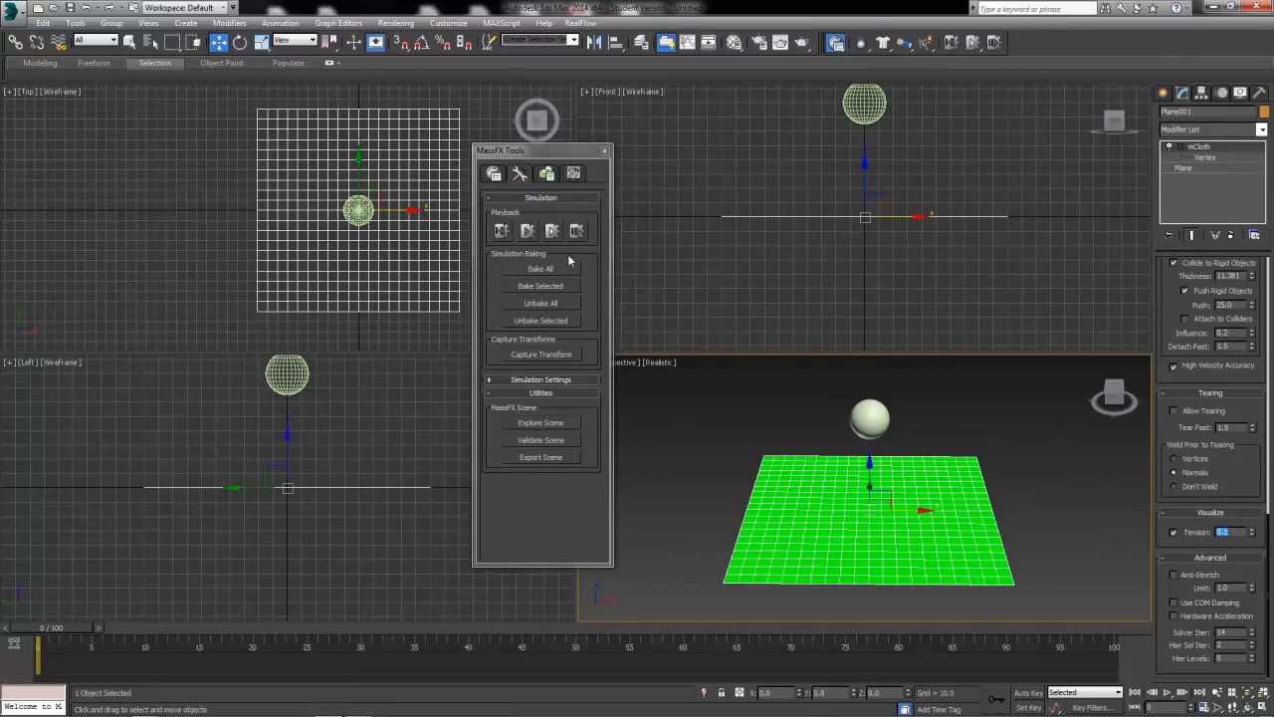
pyautogui.click(553, 233)
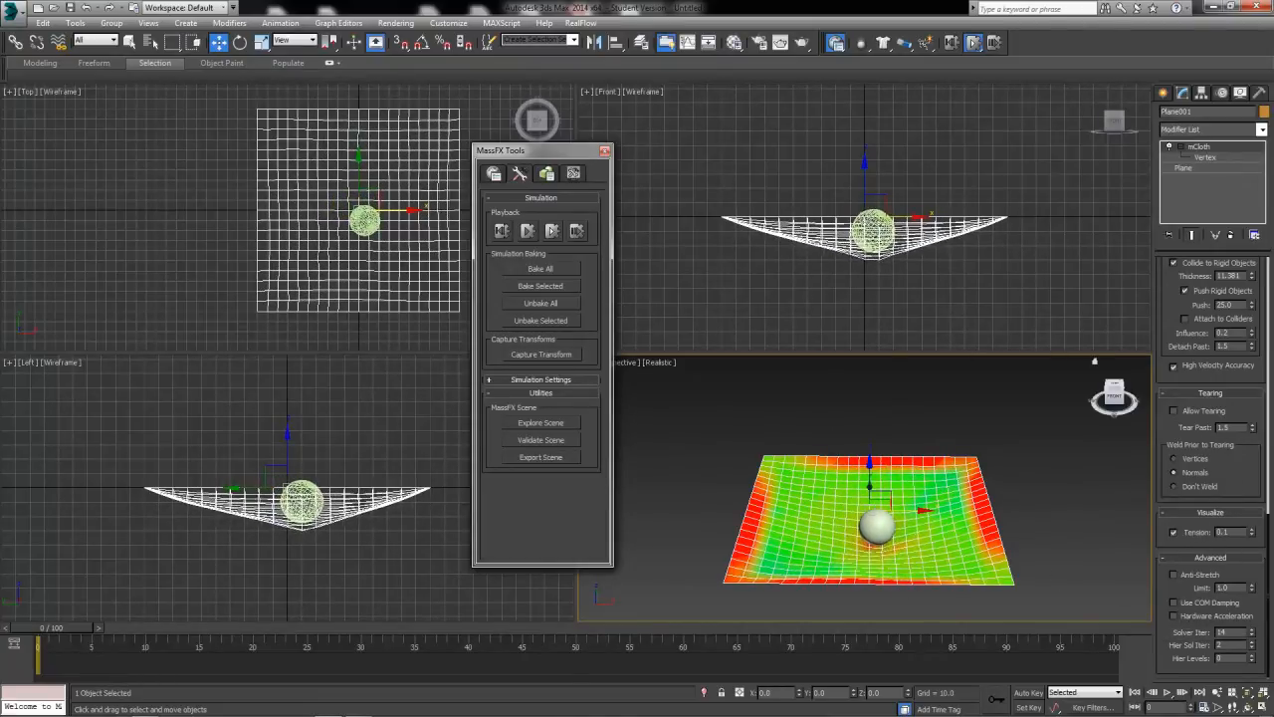
pyautogui.scroll(3, 1262, 550)
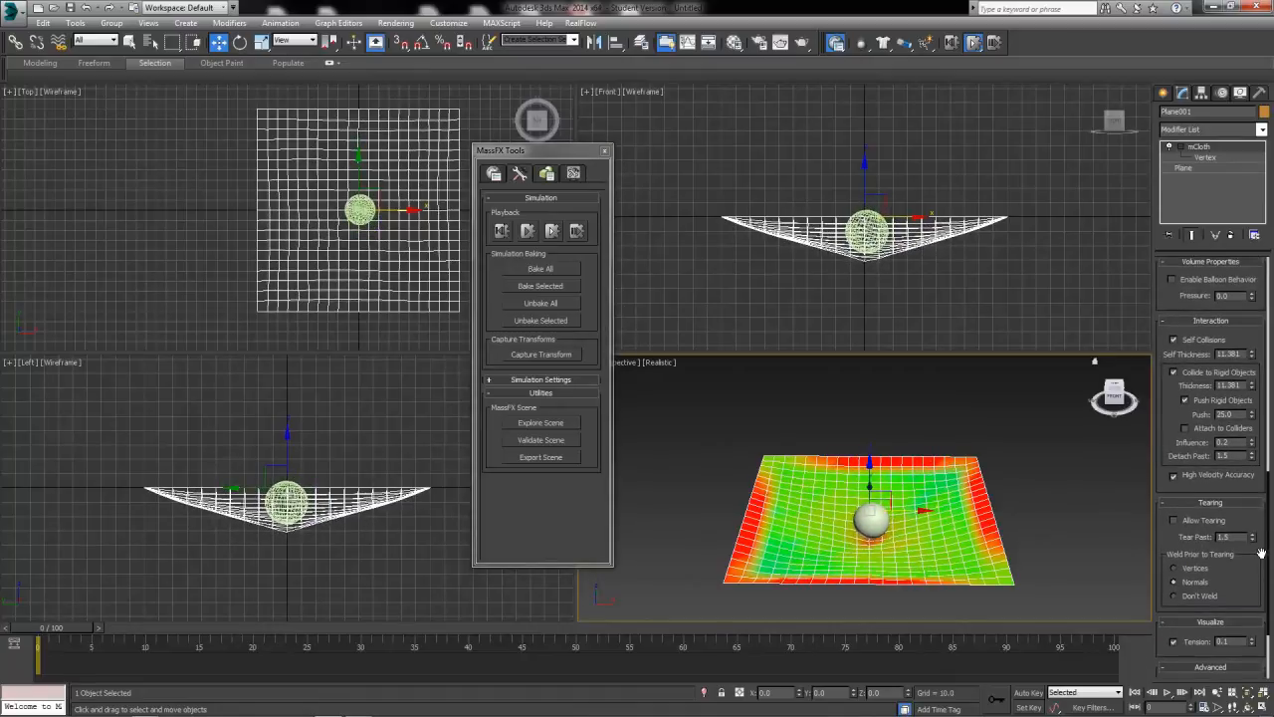
pyautogui.click(557, 234)
pyautogui.moveTo(65, 629)
pyautogui.mouseDown()
pyautogui.moveTo(120, 631)
pyautogui.moveTo(63, 628)
pyautogui.mouseUp()
# Enable Balloon Behavior on the mCloth, adjust its pressure, and run the simulation without animation.
pyautogui.scroll(-3, 1267, 338)
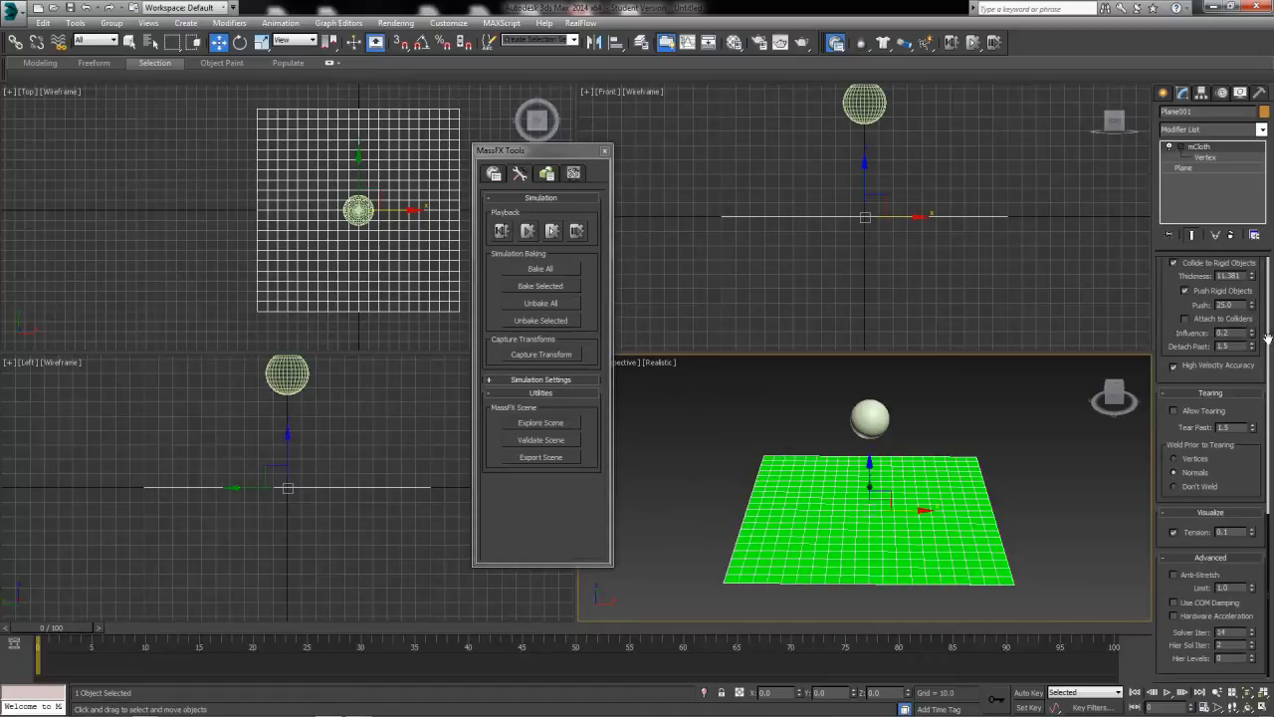
pyautogui.scroll(10, 1267, 322)
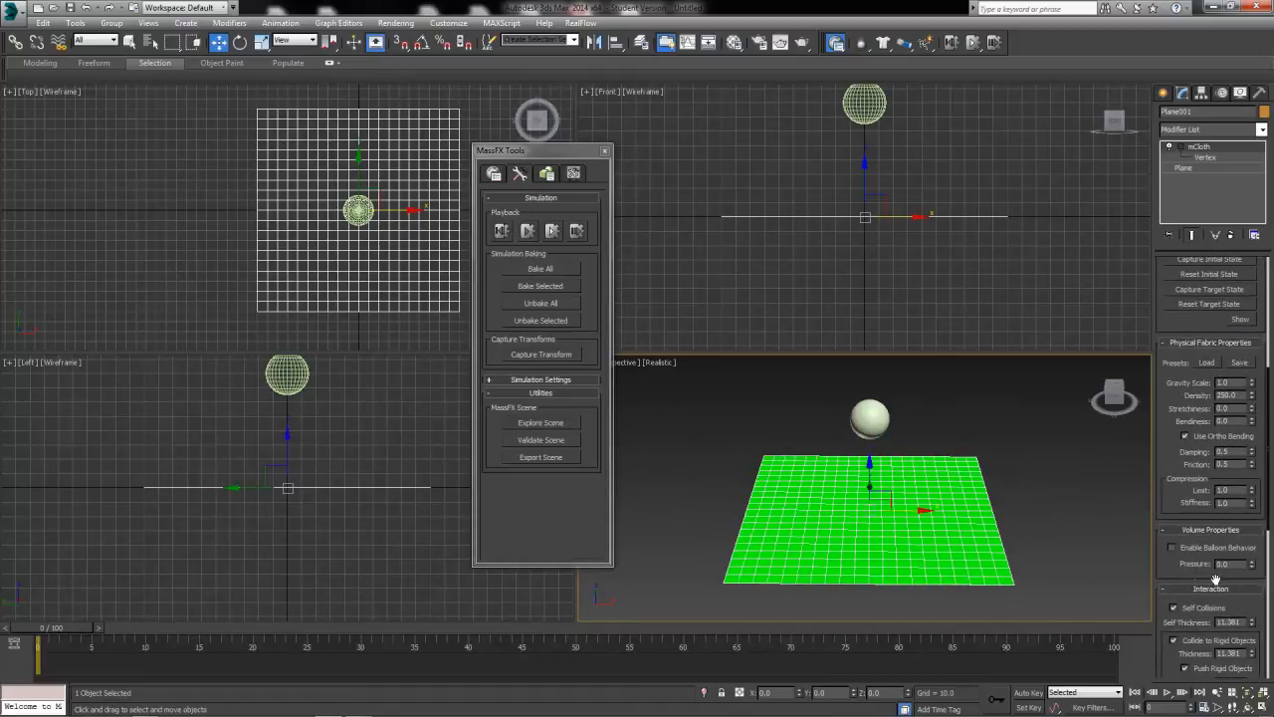
pyautogui.moveTo(1216, 580); pyautogui.dragTo(1175, 484)
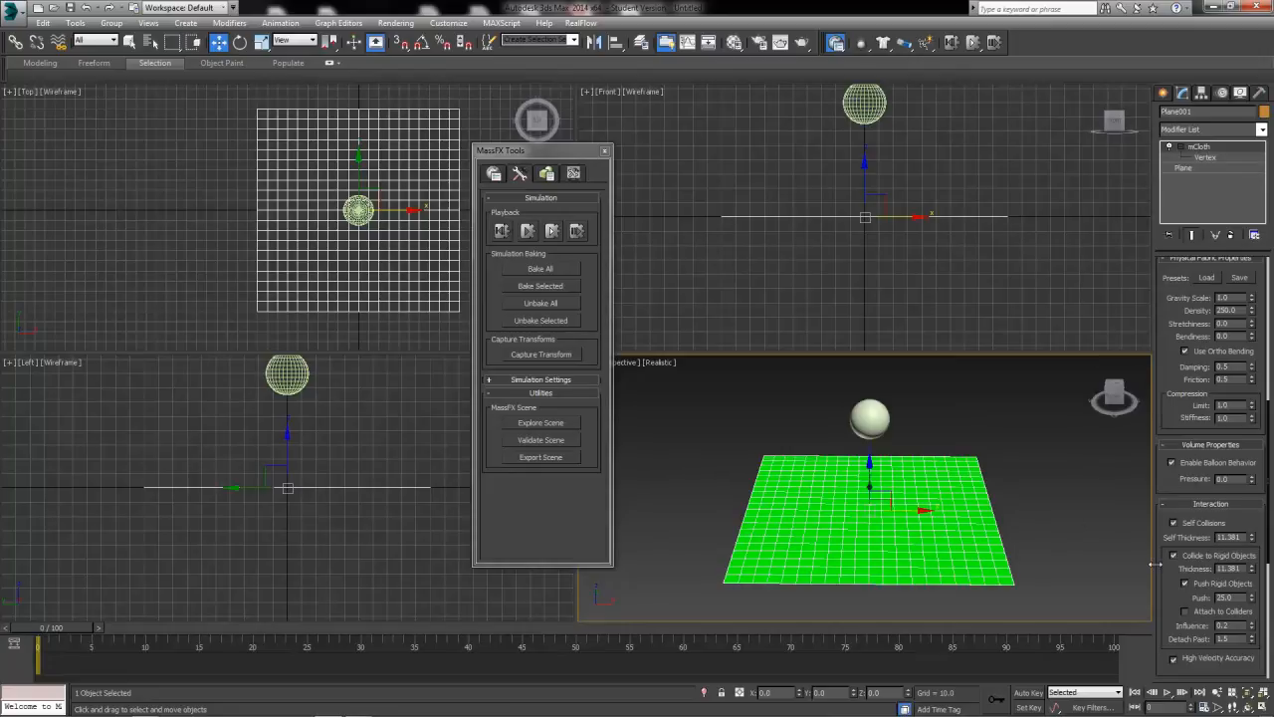
pyautogui.moveTo(1244, 482); pyautogui.dragTo(905, 558)
pyautogui.click(553, 231)
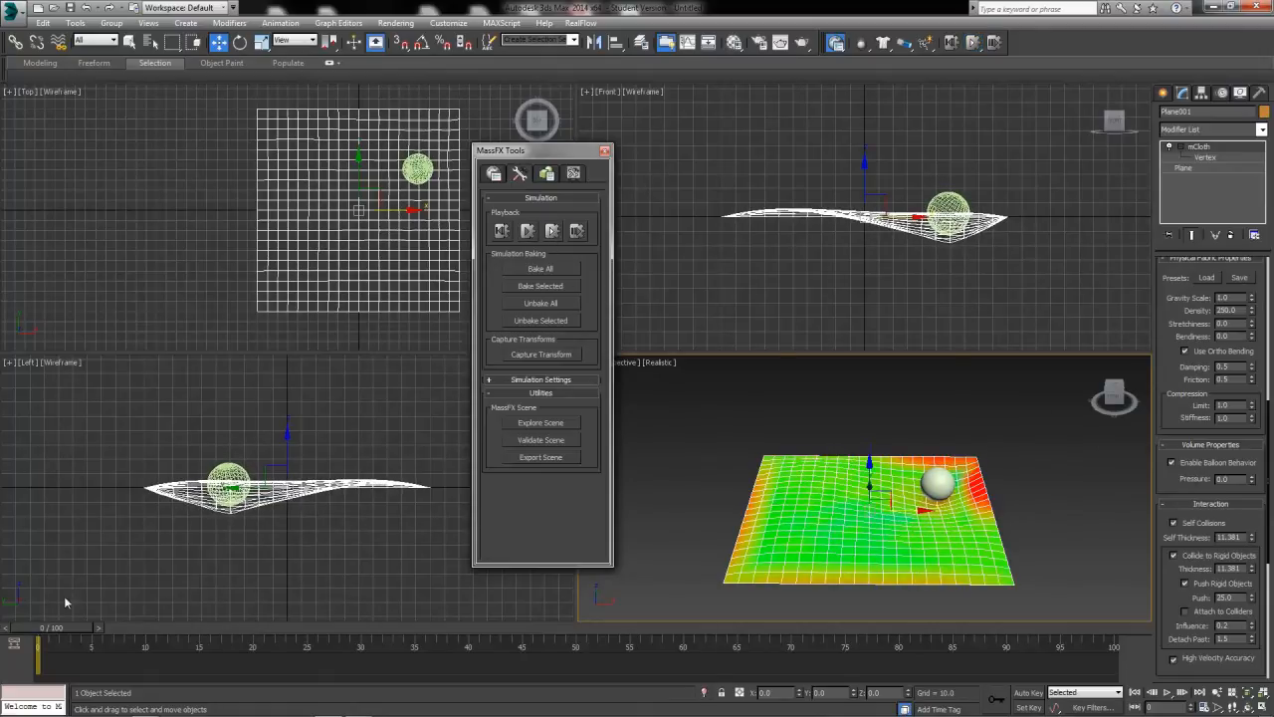
# Reset the scene and test the ball's fall with the cloth's balloon pressure set to 5.
pyautogui.moveTo(50, 628); pyautogui.dragTo(124, 645)
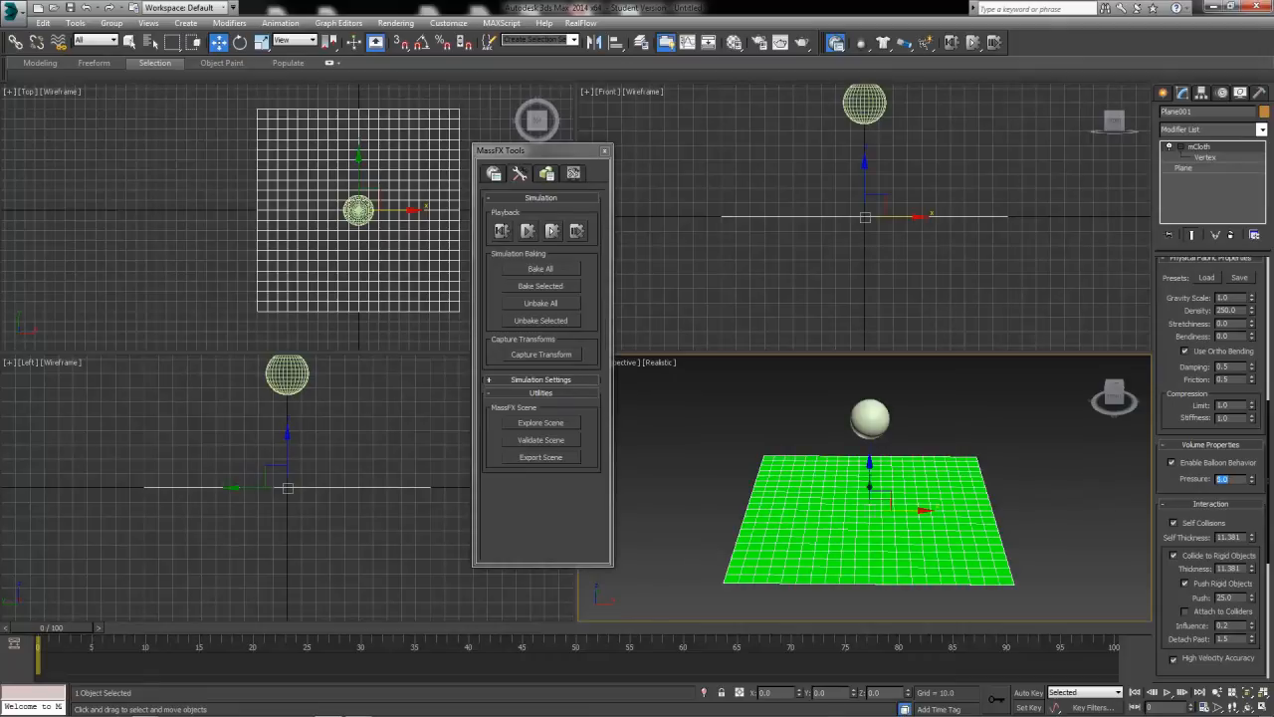
pyautogui.click(555, 230)
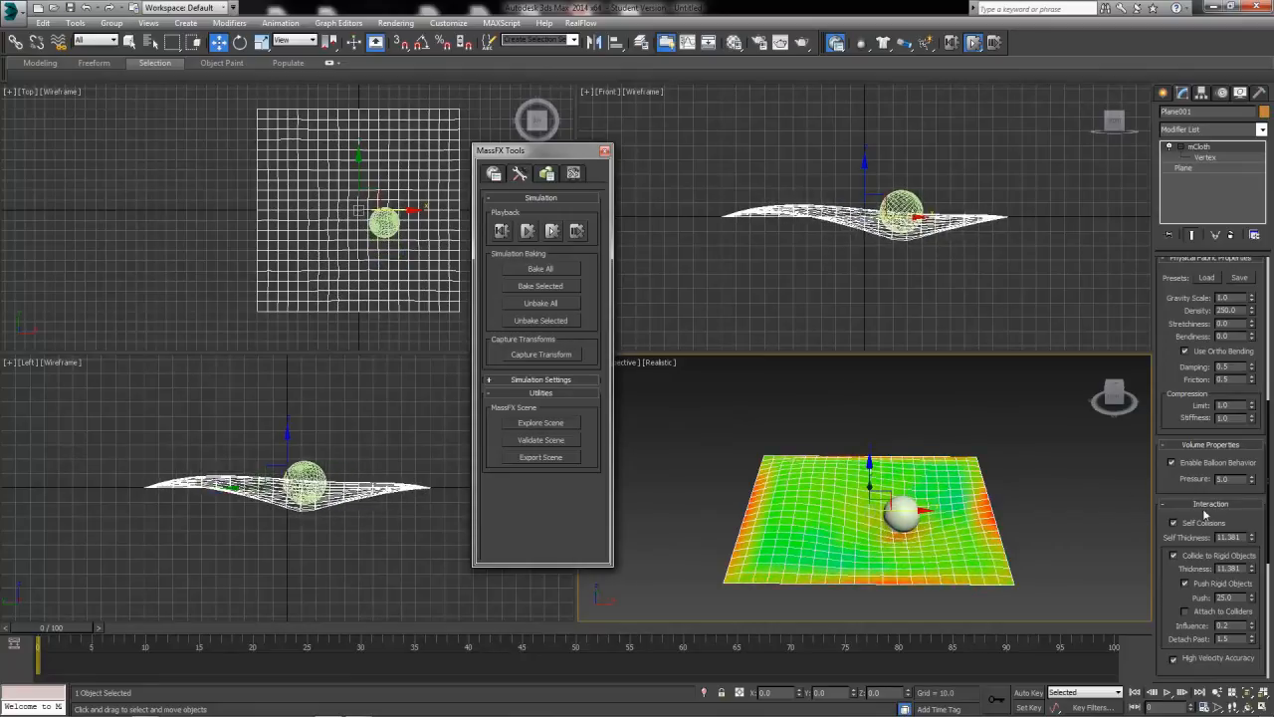
pyautogui.moveTo(1234, 479); pyautogui.dragTo(594, 627)
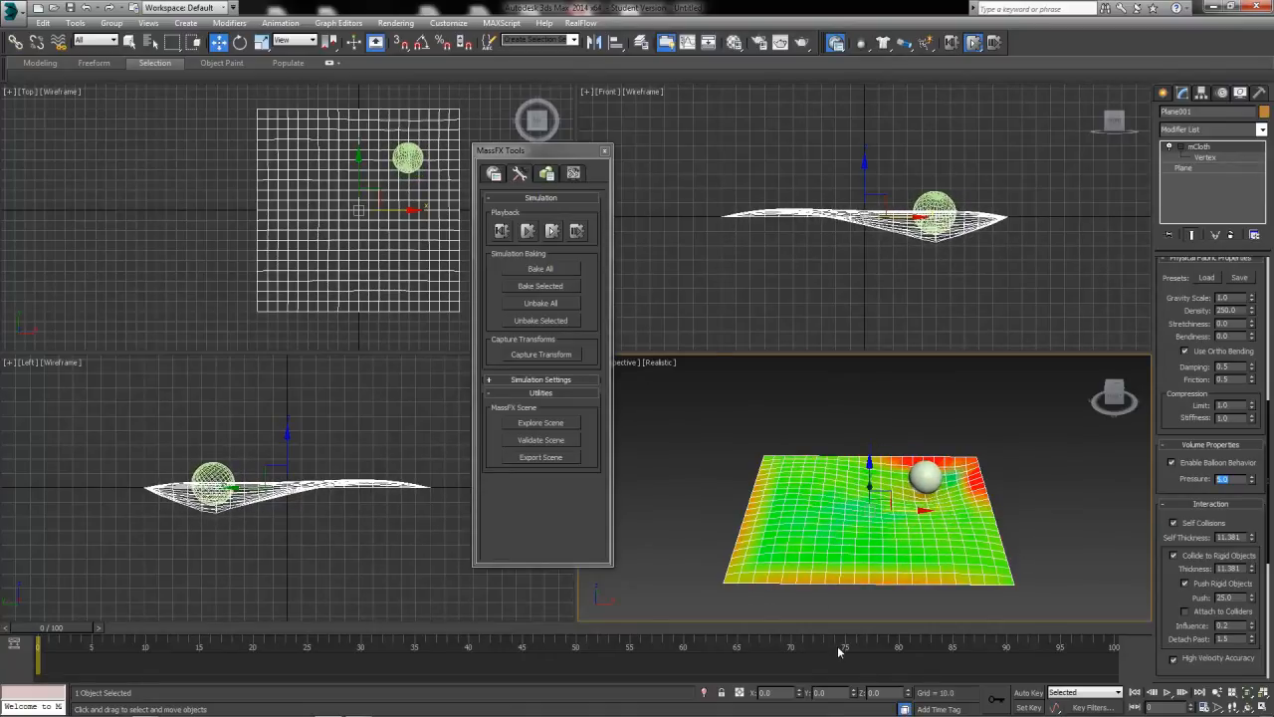
# Turn off the mCloth's Balloon Behavior and rerun the simulation without animation from the start.
pyautogui.click(1172, 463)
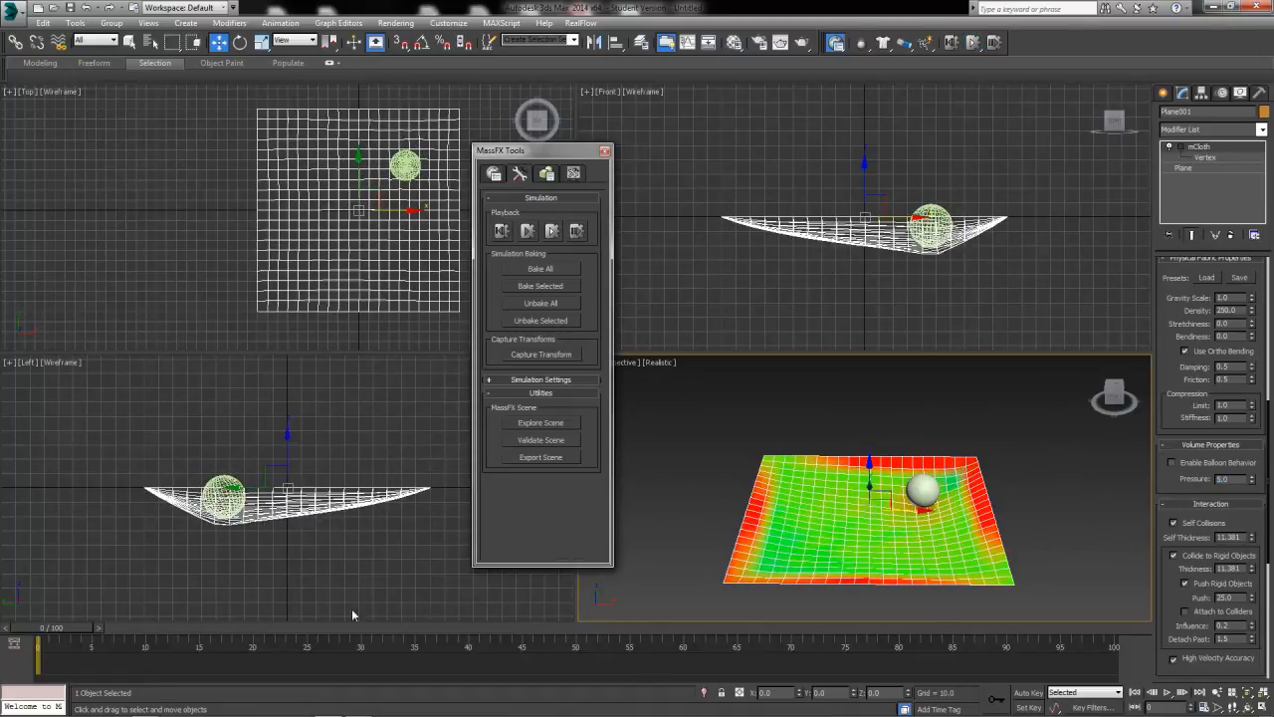
pyautogui.click(53, 626)
pyautogui.click(57, 612)
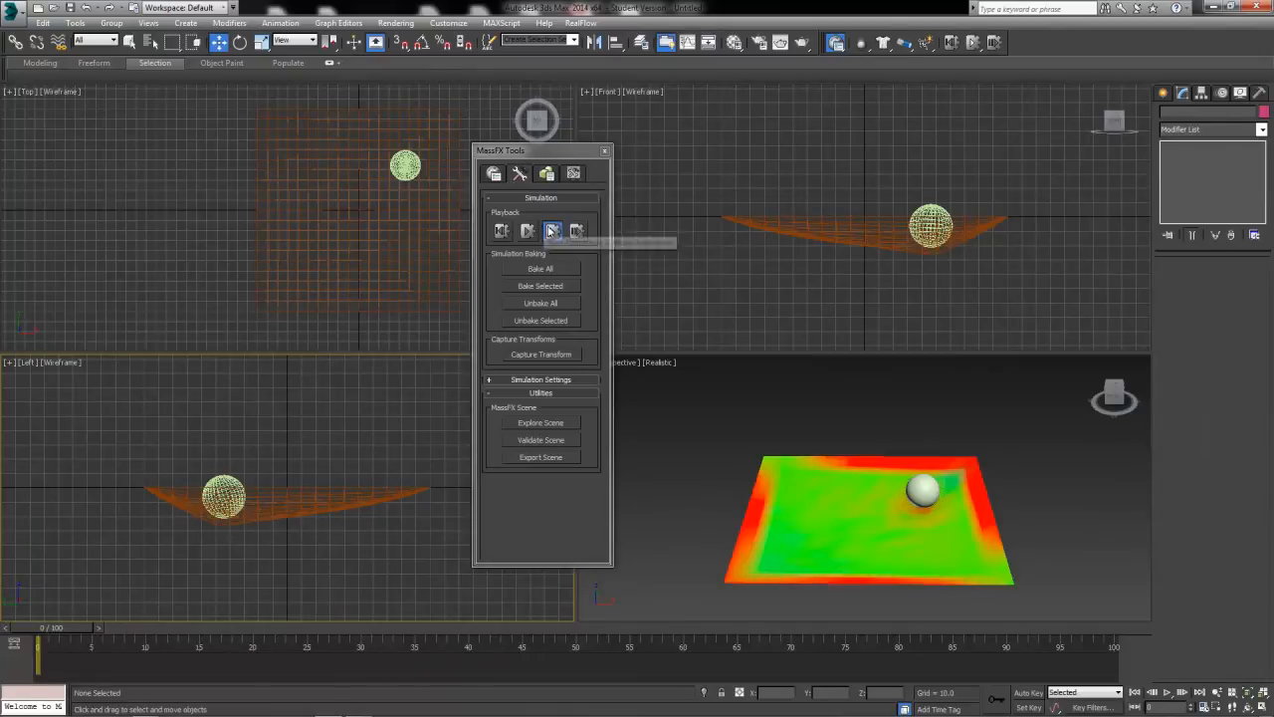
pyautogui.click(552, 230)
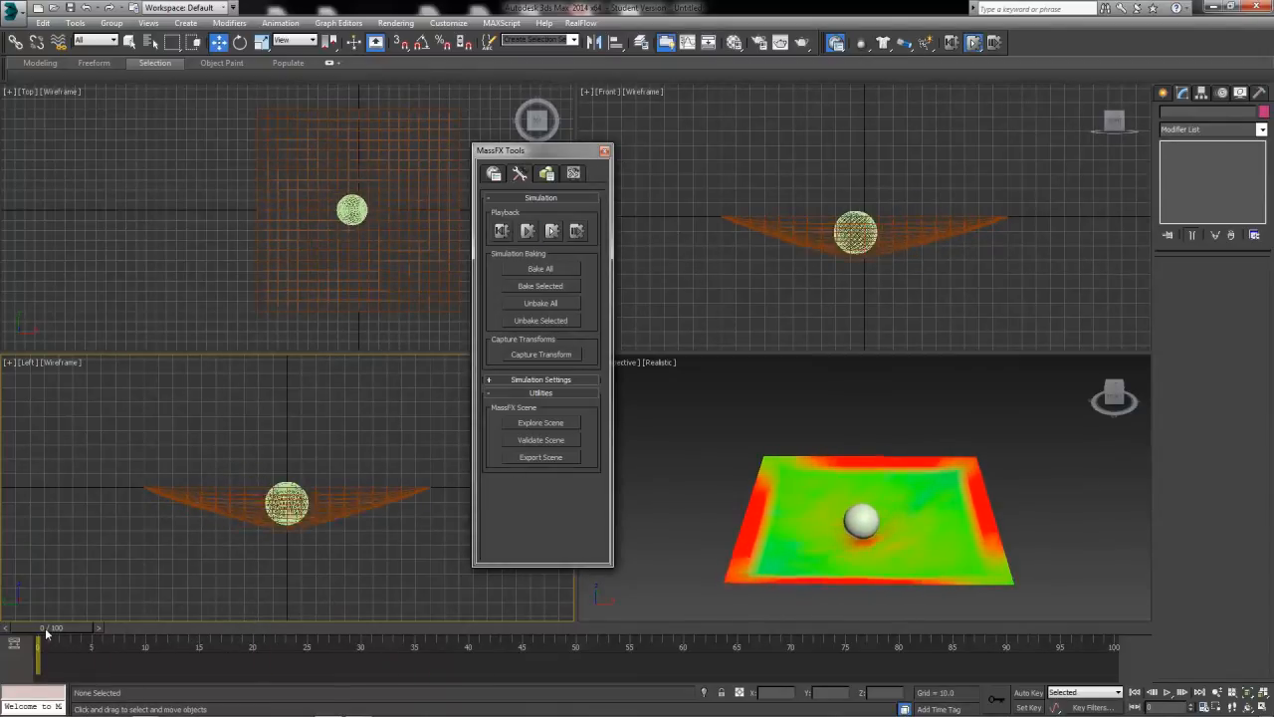
# Reset the scene with the cloth plane selected and review its tearing and advanced settings.
pyautogui.moveTo(49, 629); pyautogui.dragTo(417, 637)
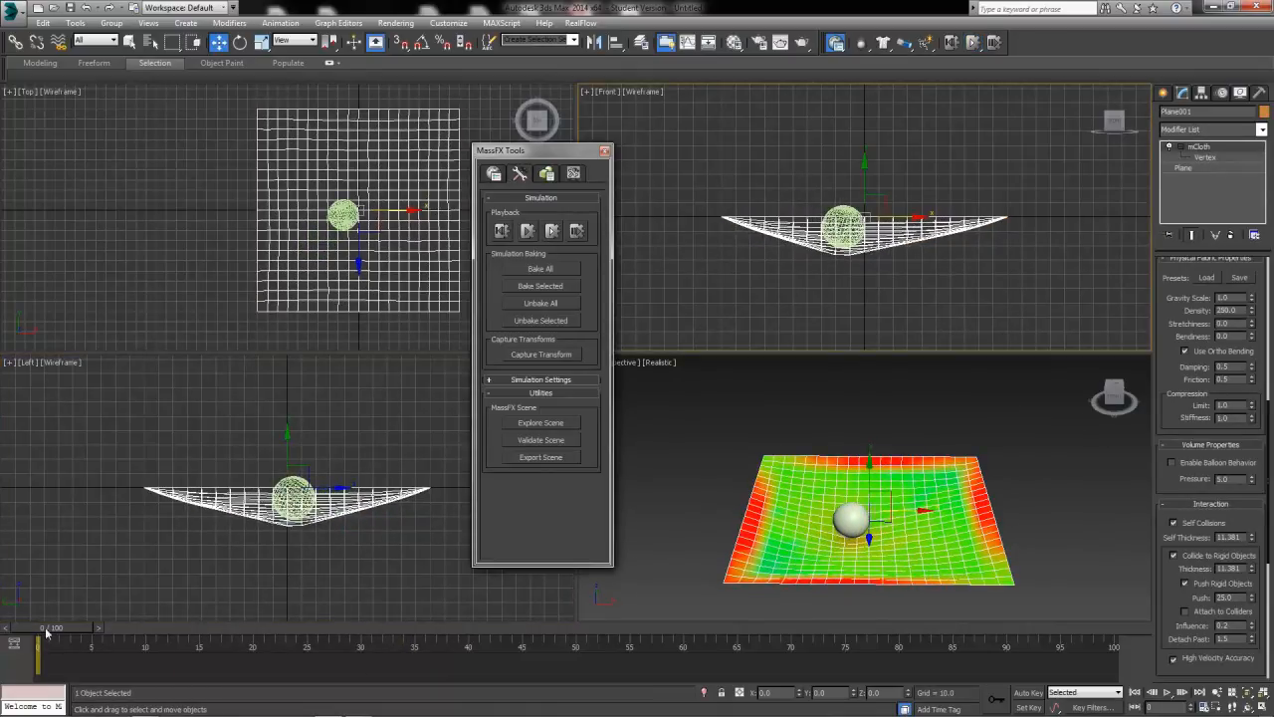
pyautogui.moveTo(46, 633); pyautogui.dragTo(38, 620)
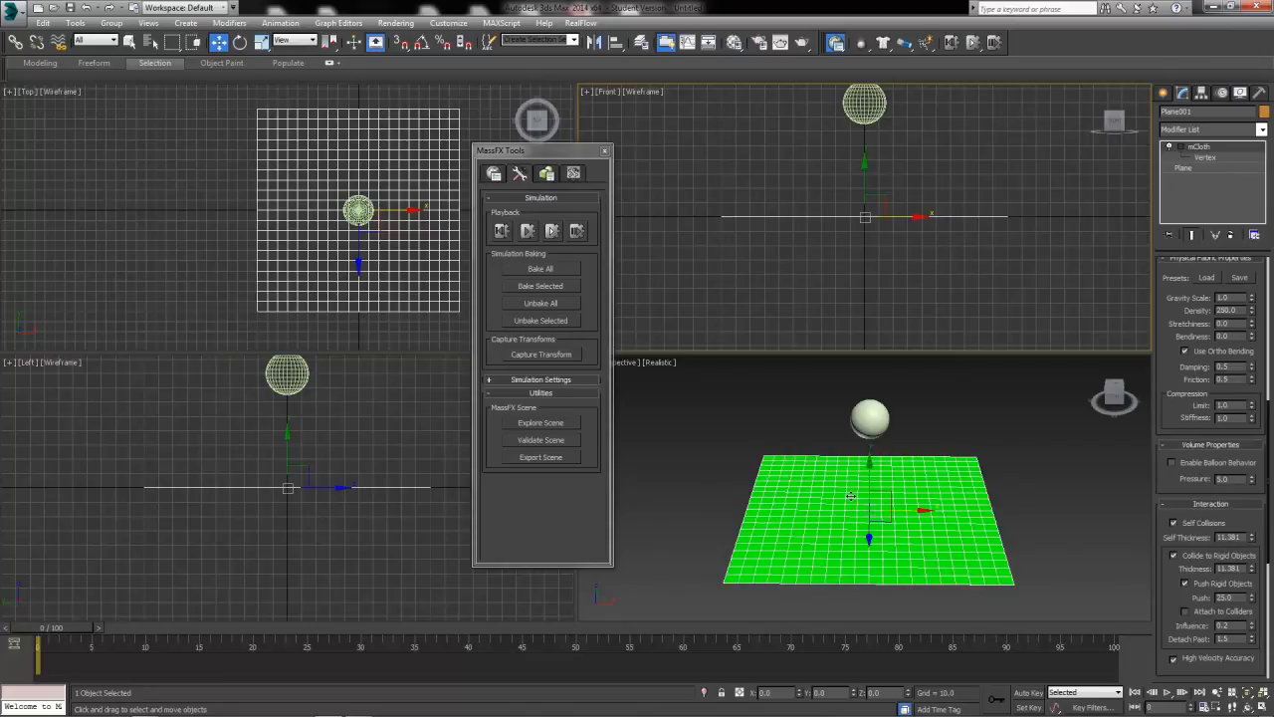
pyautogui.scroll(-5, 1259, 440)
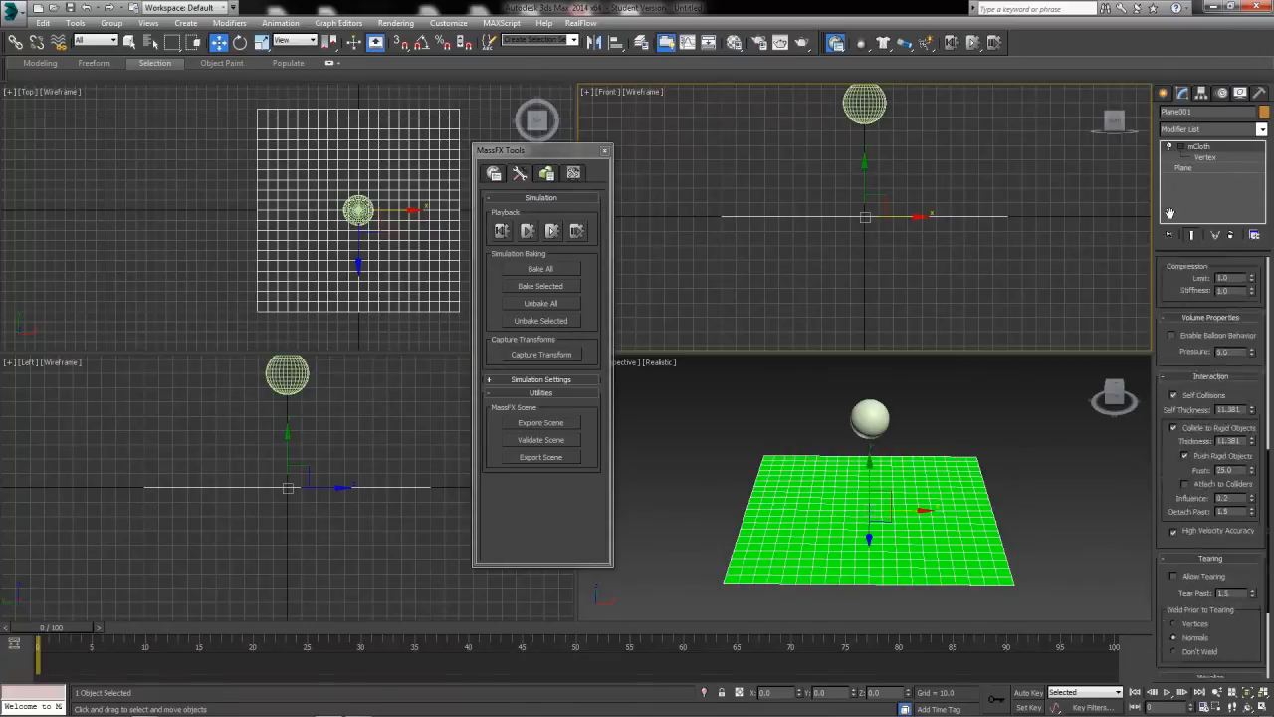
pyautogui.scroll(-1, 1254, 492)
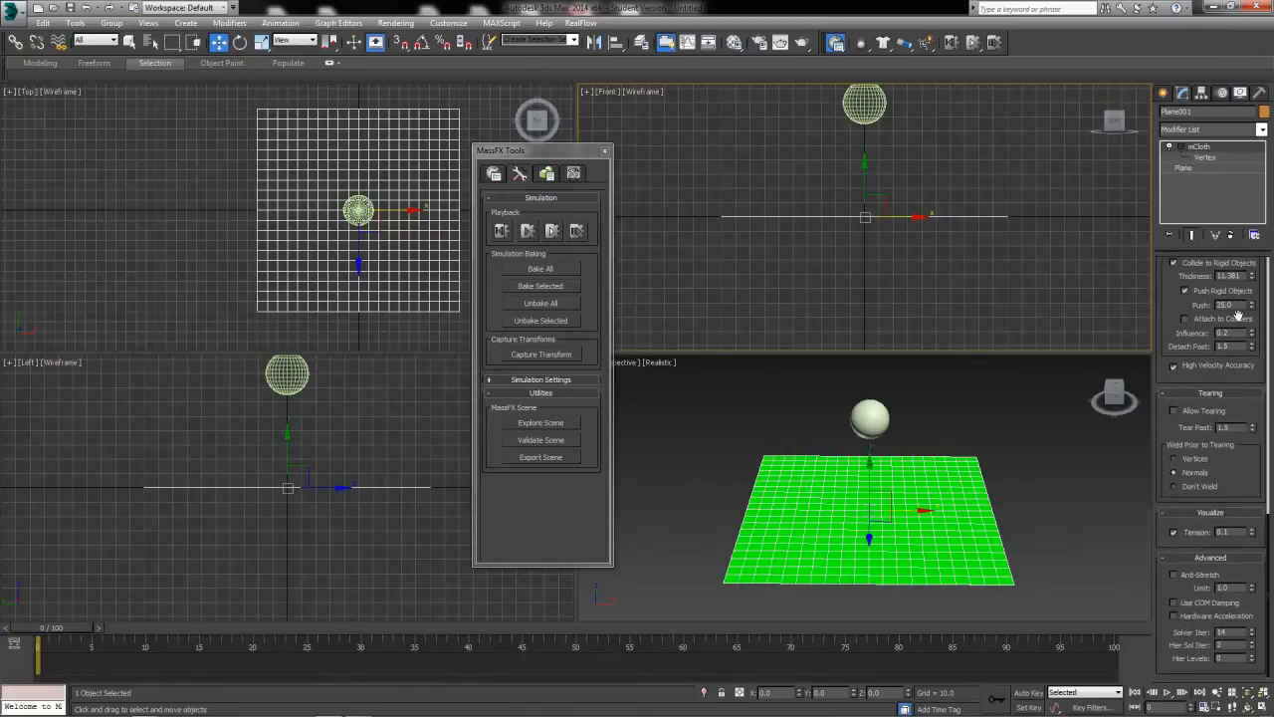
# Move the MassFX Tools window clear of the cloth in the Top view and enter the mCloth's Vertex level.
pyautogui.scroll(3, 1235, 454)
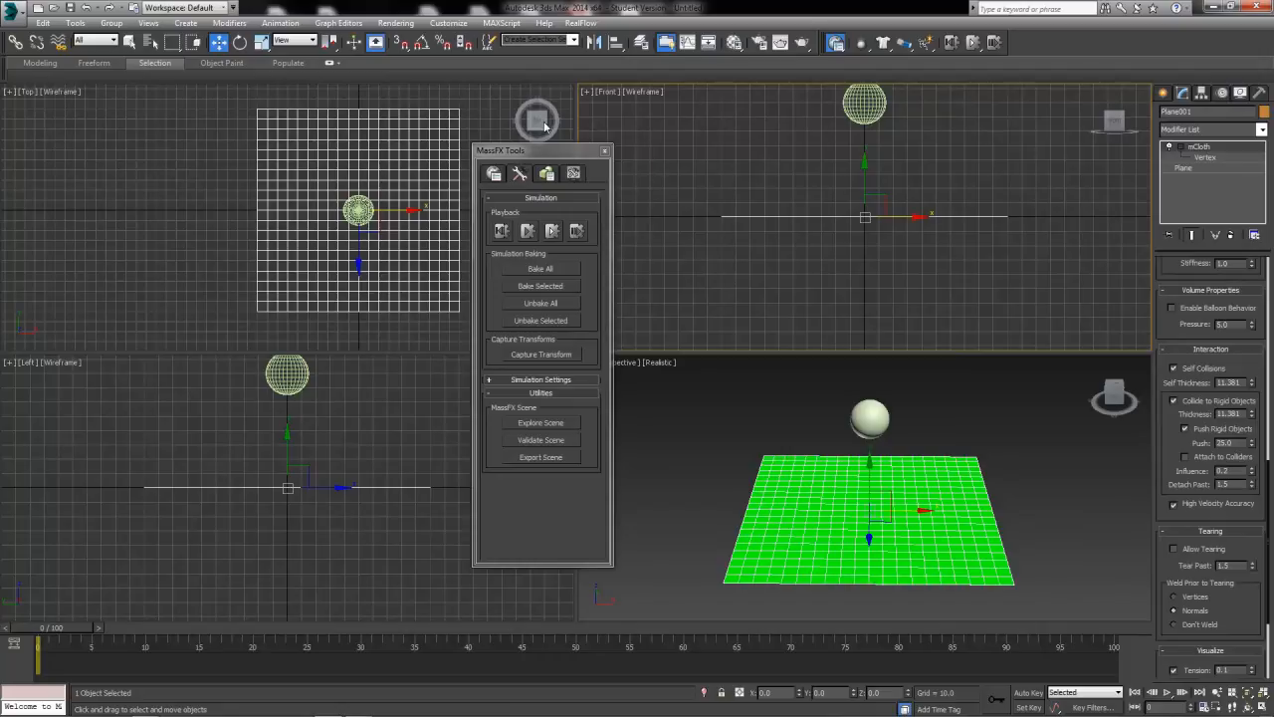
pyautogui.moveTo(564, 155); pyautogui.dragTo(154, 146)
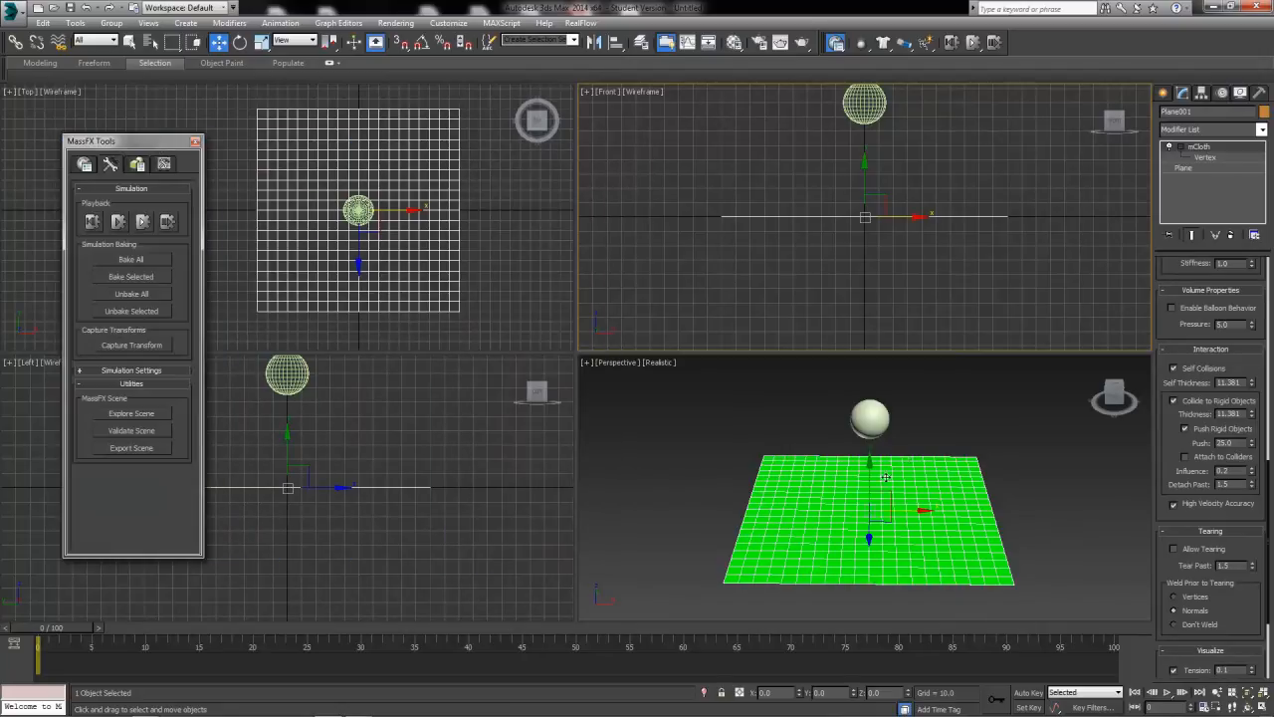
pyautogui.click(1202, 158)
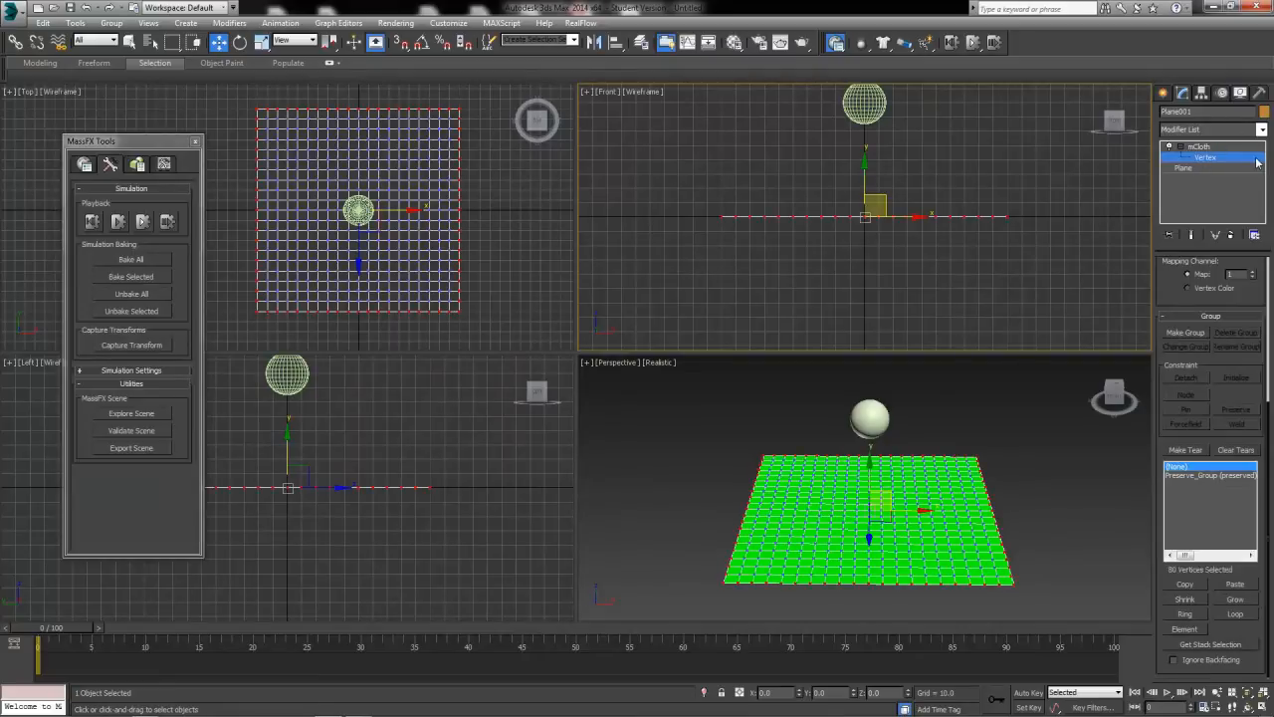
pyautogui.scroll(-2, 1186, 474)
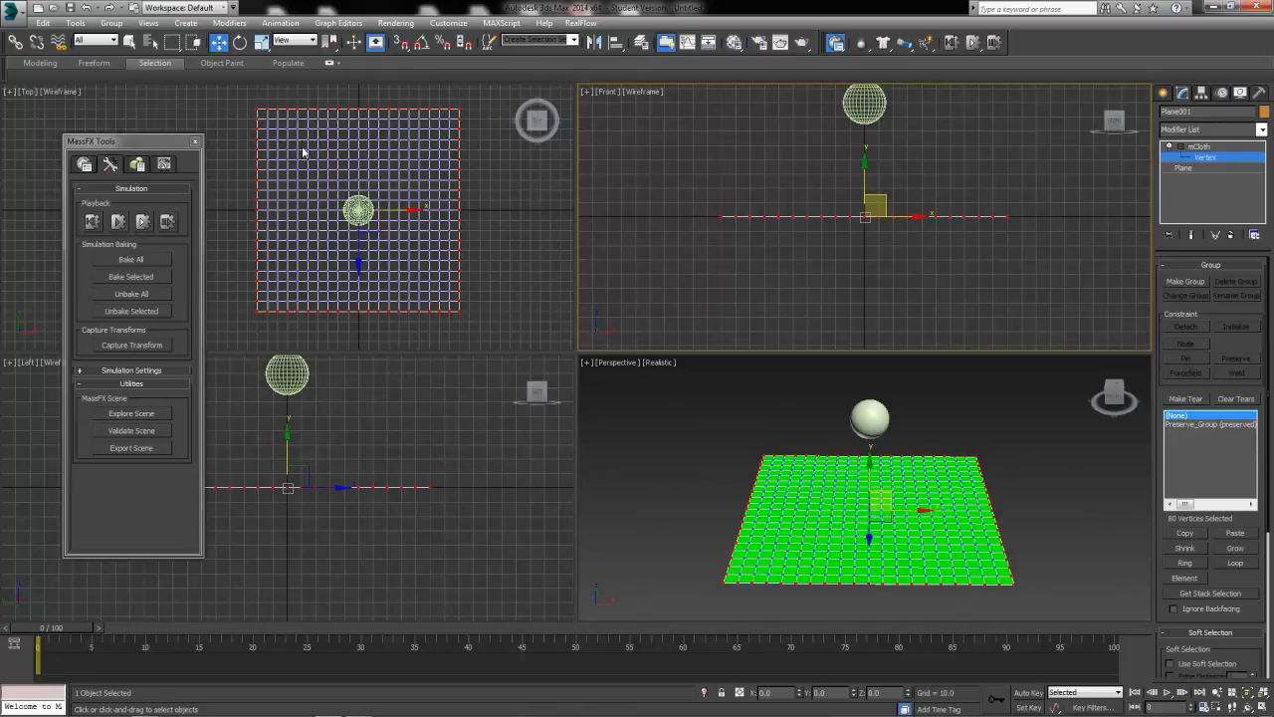
# Try a rectangular selection of the cloth's central vertices, clear it, and switch to the Paint Selection Region with the Select Object tool.
pyautogui.moveTo(302, 146); pyautogui.dragTo(425, 284)
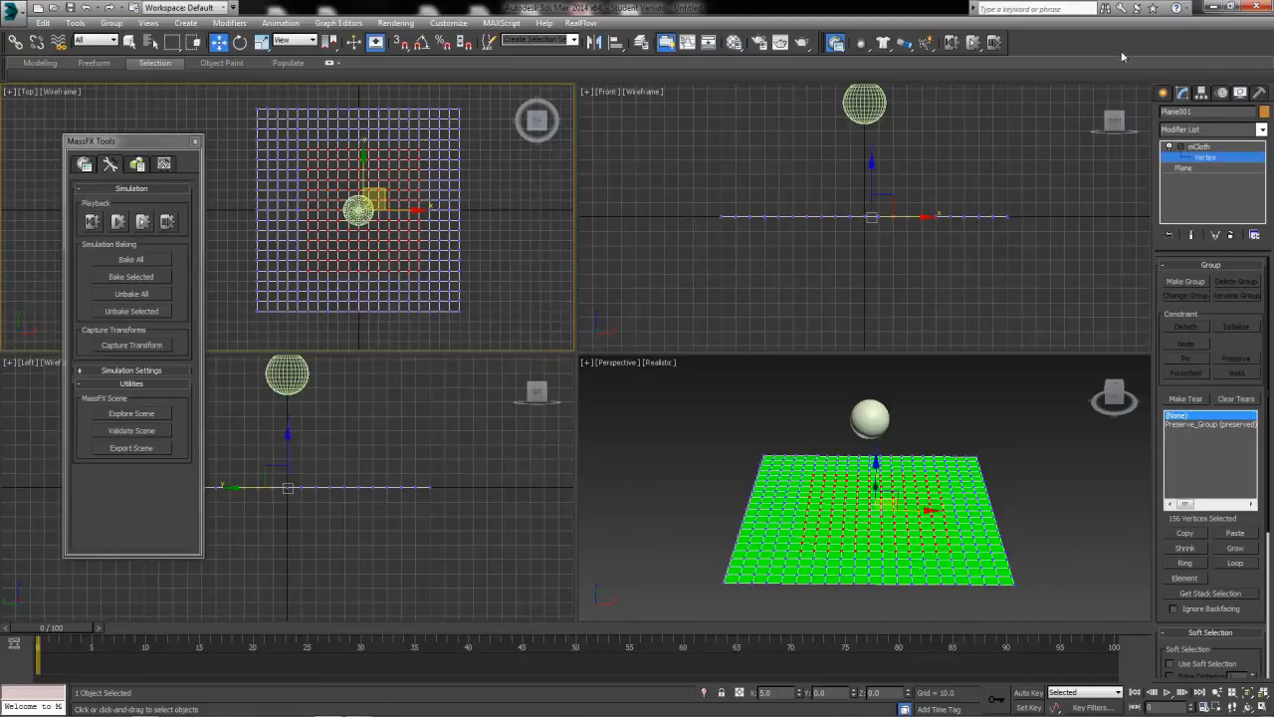
pyautogui.click(215, 109)
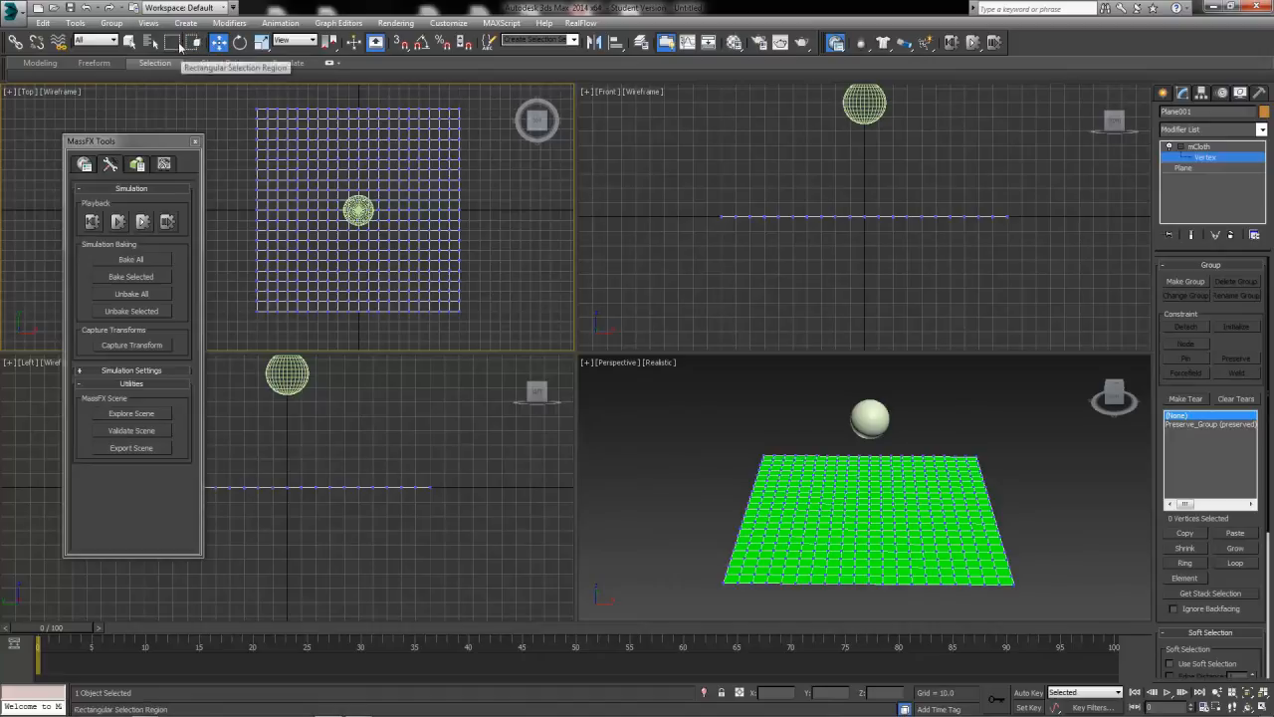
pyautogui.moveTo(172, 42); pyautogui.dragTo(174, 147)
pyautogui.moveTo(319, 149); pyautogui.dragTo(352, 196)
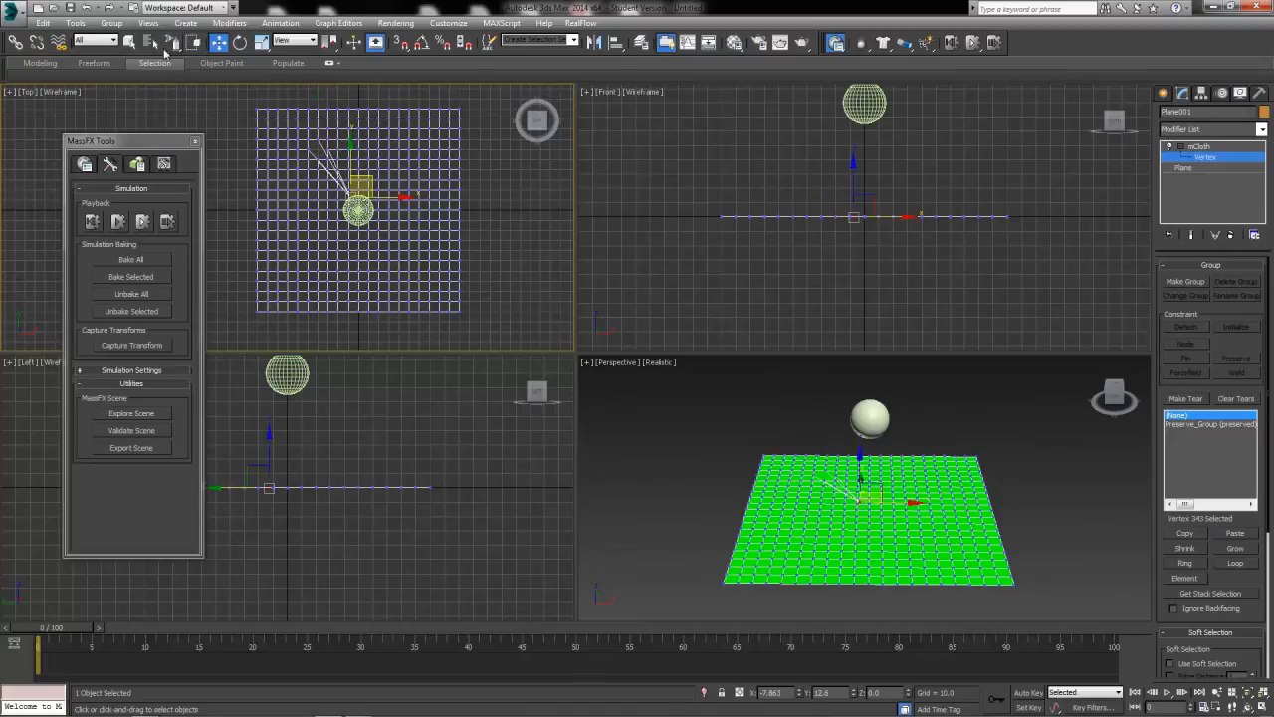
pyautogui.click(129, 42)
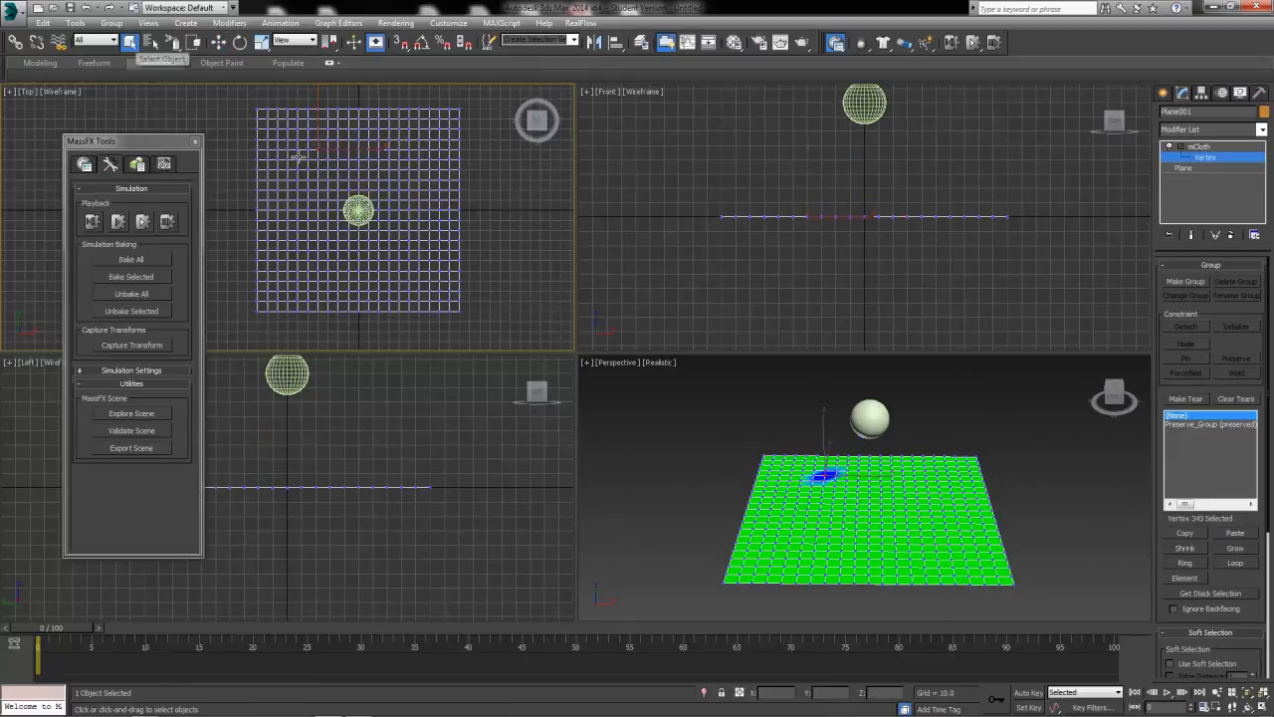
# Try painting crossing lines of vertices through the cloth's center in the Top view, and clear the selection.
pyautogui.moveTo(321, 142); pyautogui.dragTo(420, 290)
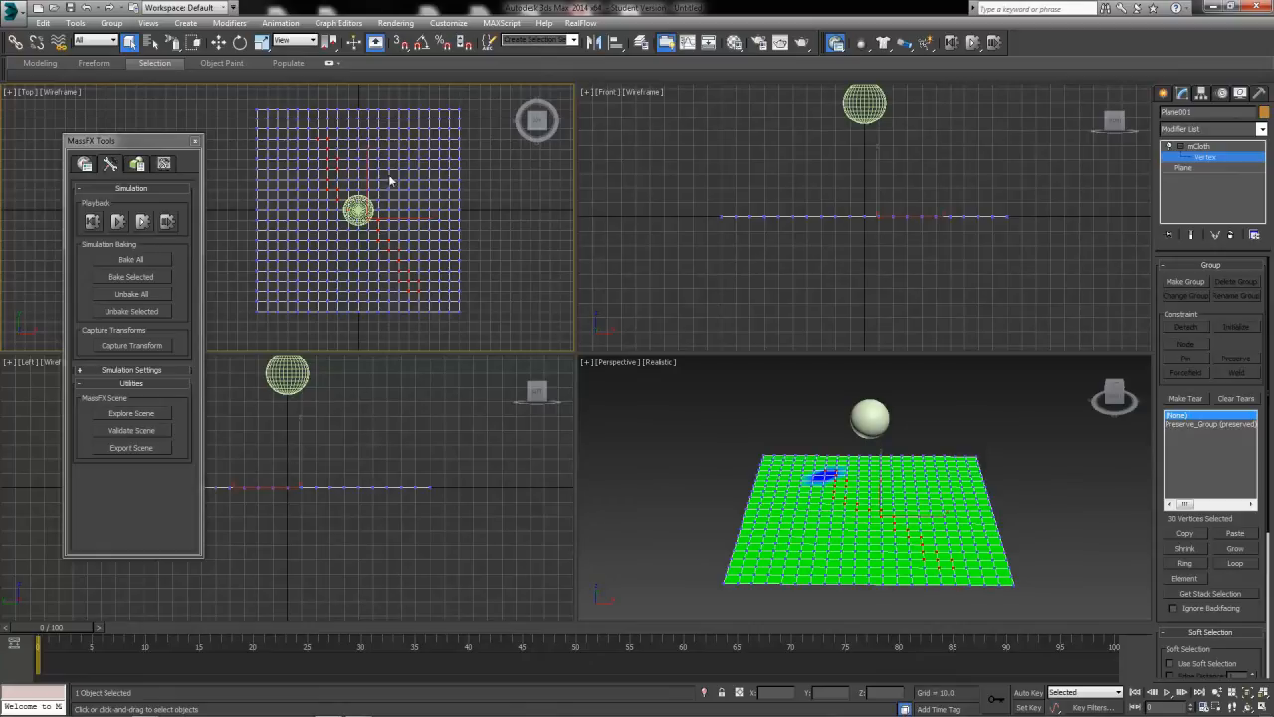
pyautogui.keyDown('ctrl'); pyautogui.moveTo(386, 151); pyautogui.dragTo(323, 283); pyautogui.keyUp('ctrl')
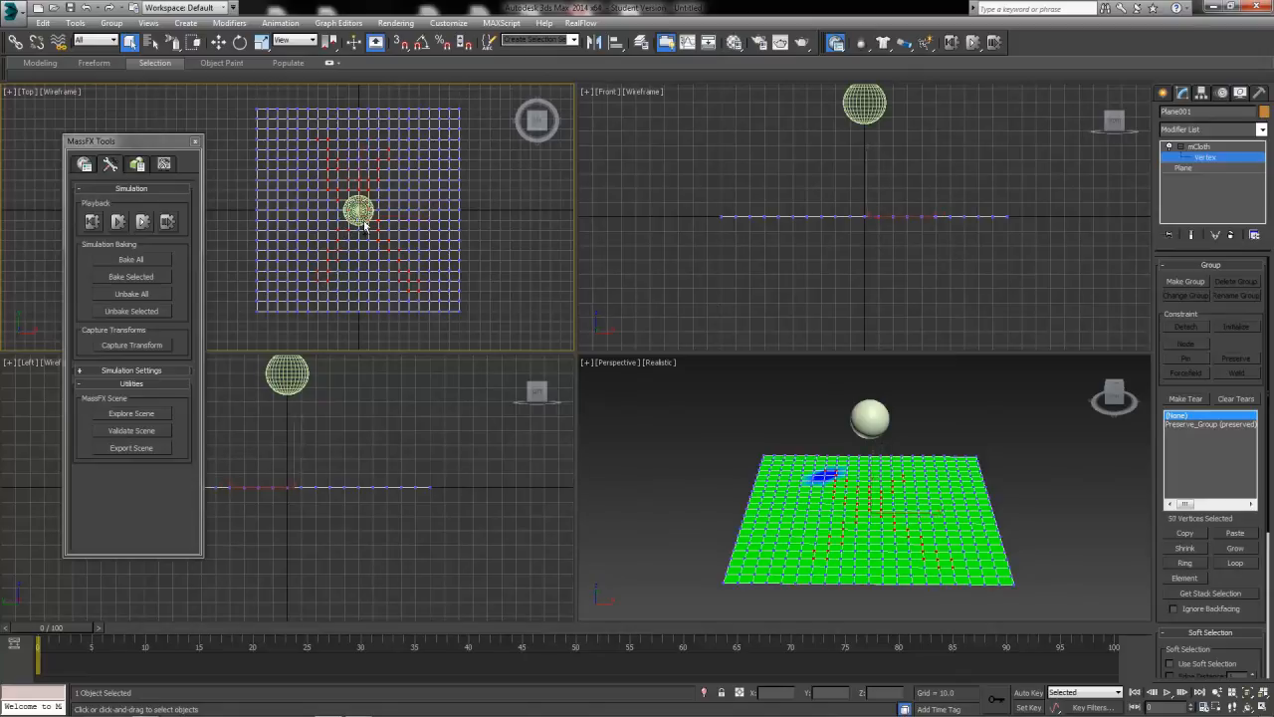
pyautogui.keyDown('ctrl'); pyautogui.moveTo(364, 226); pyautogui.dragTo(368, 283); pyautogui.keyUp('ctrl')
pyautogui.keyDown('ctrl'); pyautogui.moveTo(315, 215); pyautogui.dragTo(439, 202); pyautogui.keyUp('ctrl')
pyautogui.click(435, 232)
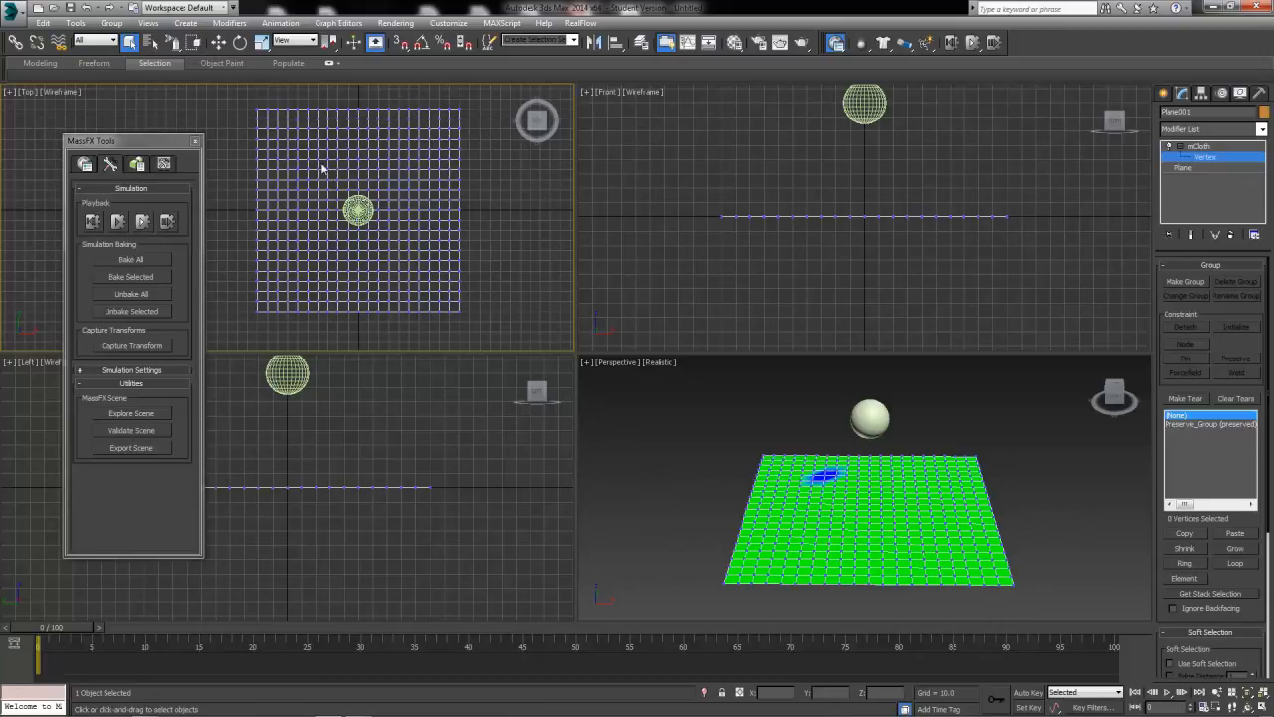
# Return to the Rectangular Selection Region and select a square block of vertices around the cloth's center, extending it on one side.
pyautogui.moveTo(173, 47); pyautogui.dragTo(174, 60)
pyautogui.moveTo(415, 250); pyautogui.dragTo(420, 275)
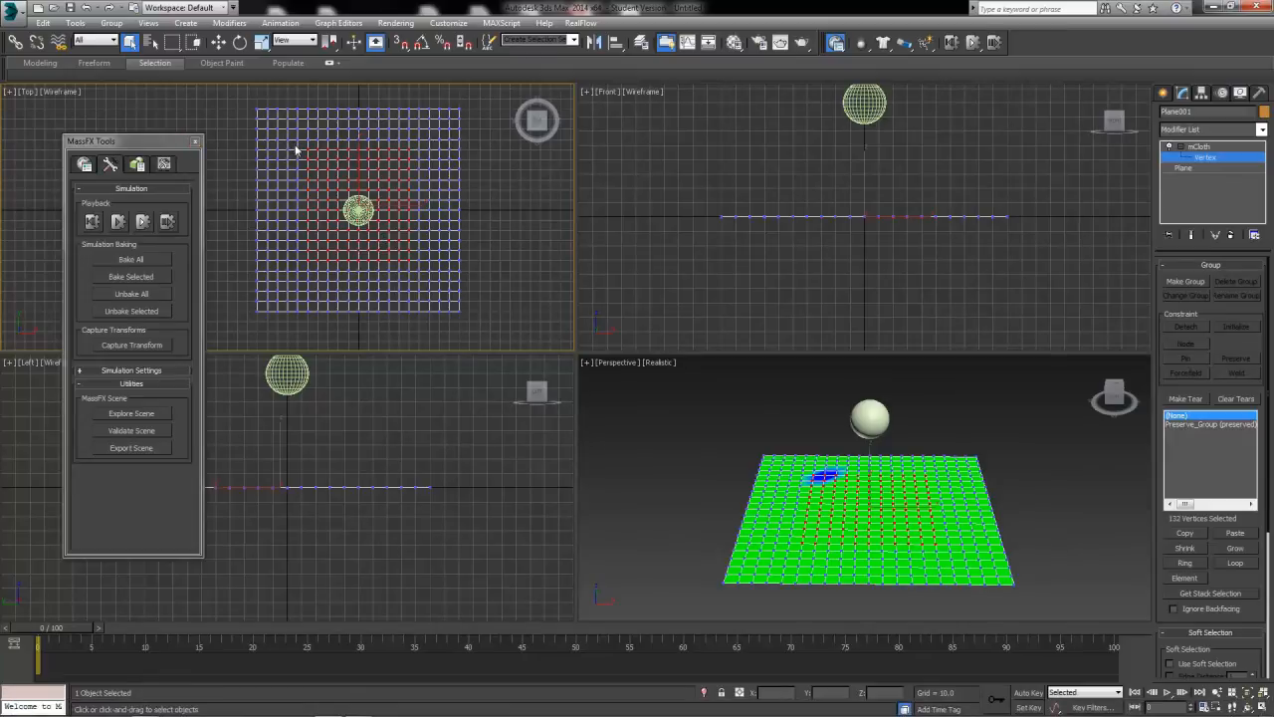
pyautogui.moveTo(302, 149); pyautogui.dragTo(422, 286)
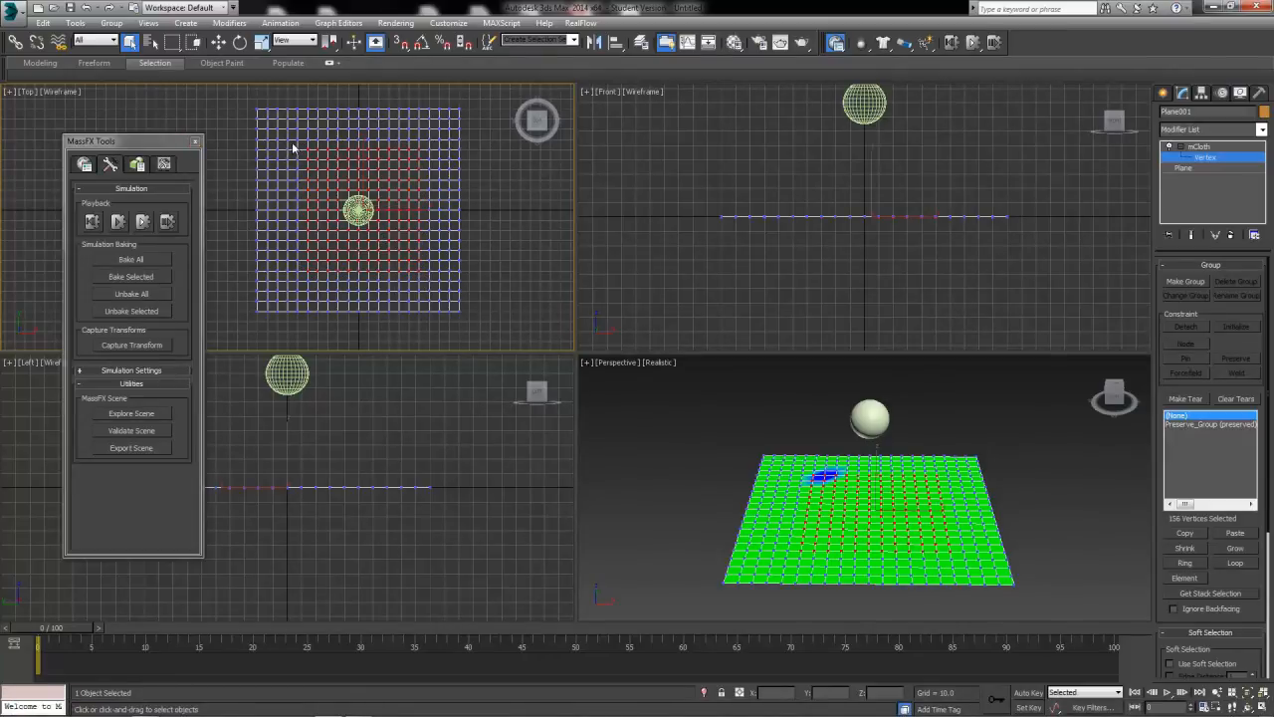
pyautogui.keyDown('ctrl'); pyautogui.moveTo(291, 145); pyautogui.dragTo(338, 277); pyautogui.keyUp('ctrl')
# Make a tear from the selected central vertices and name the group Tear1.
pyautogui.click(1184, 399)
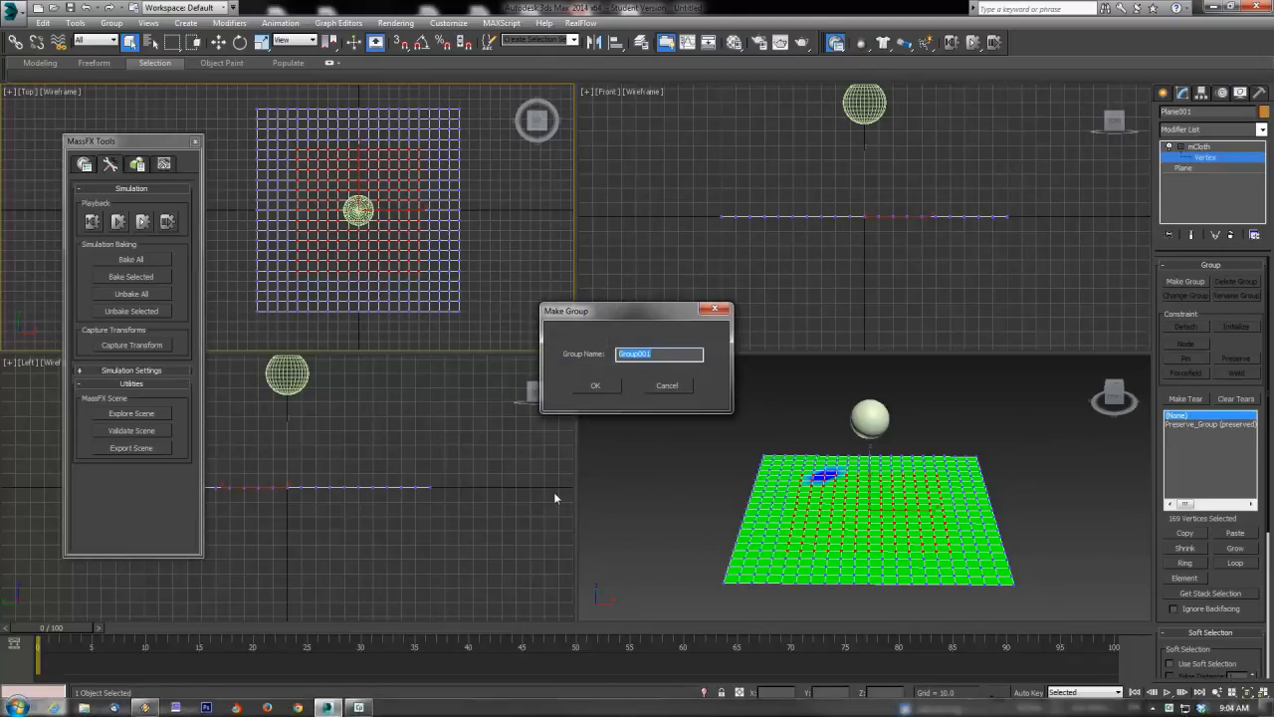
pyautogui.write('Tear')
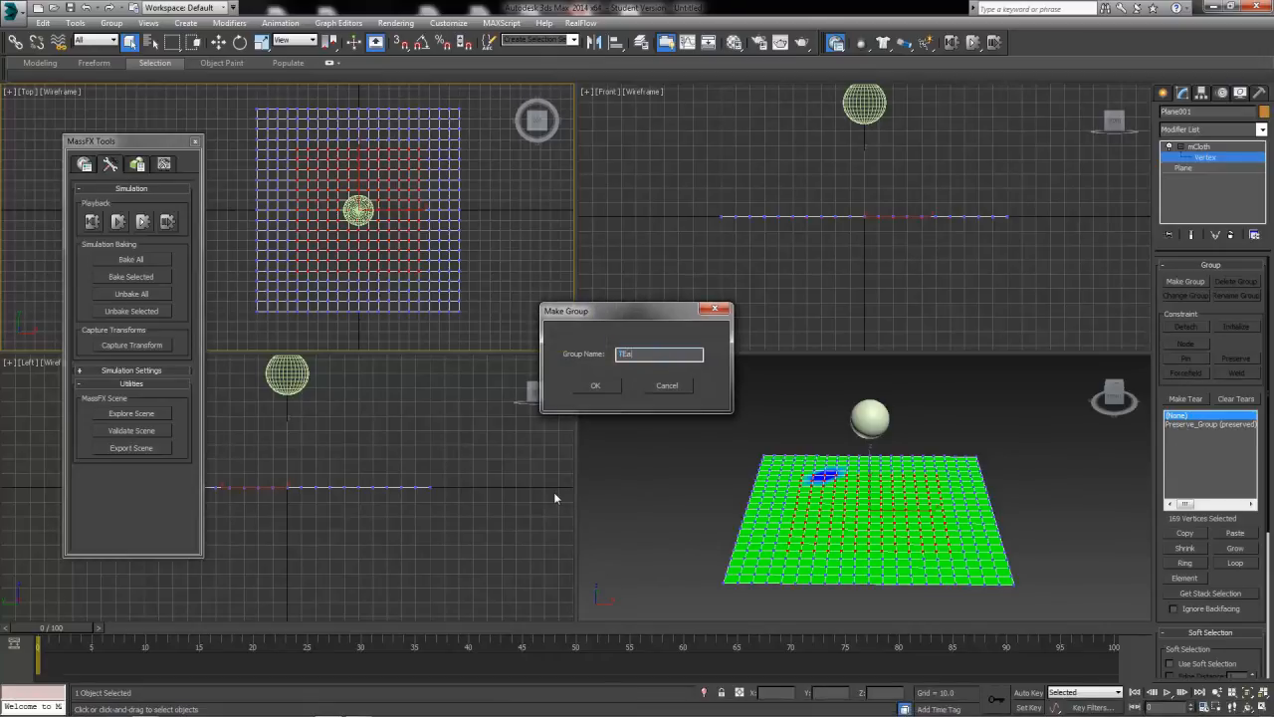
pyautogui.write(' 1')
pyautogui.click(600, 387)
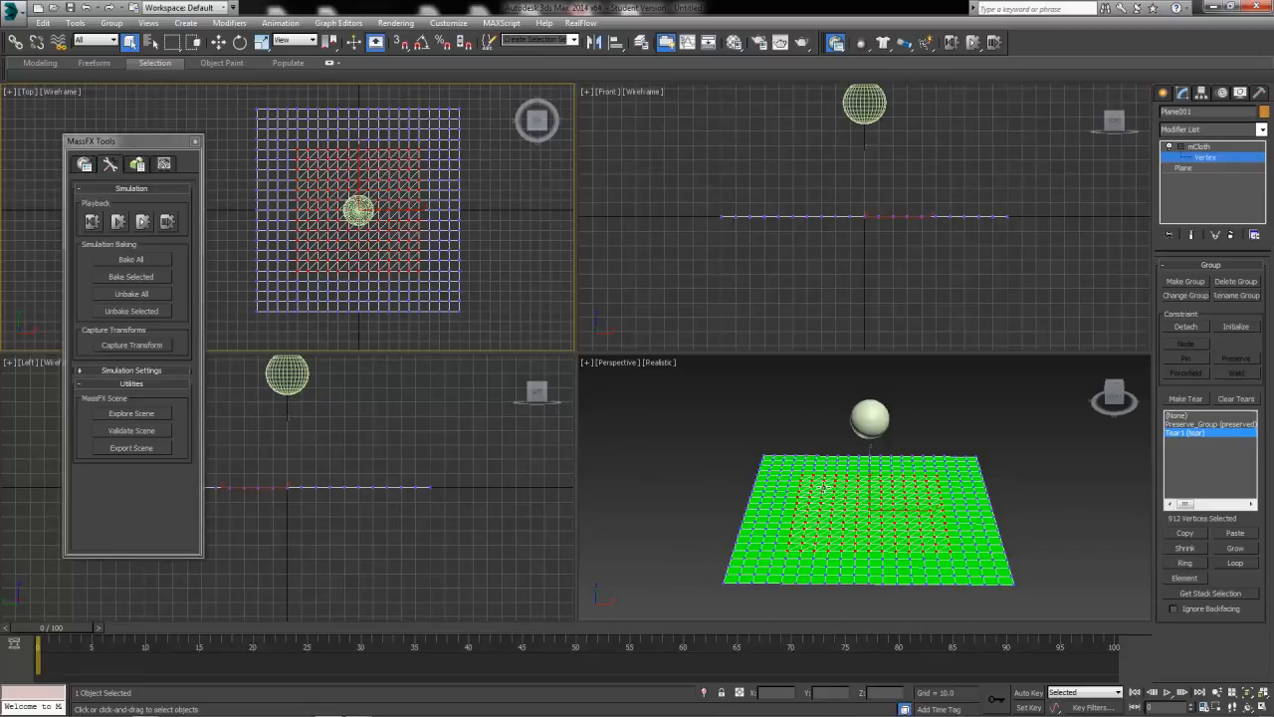
# Return to the mCloth level and try a Tear Past value of 1.0 in the Tearing settings.
pyautogui.click(1199, 147)
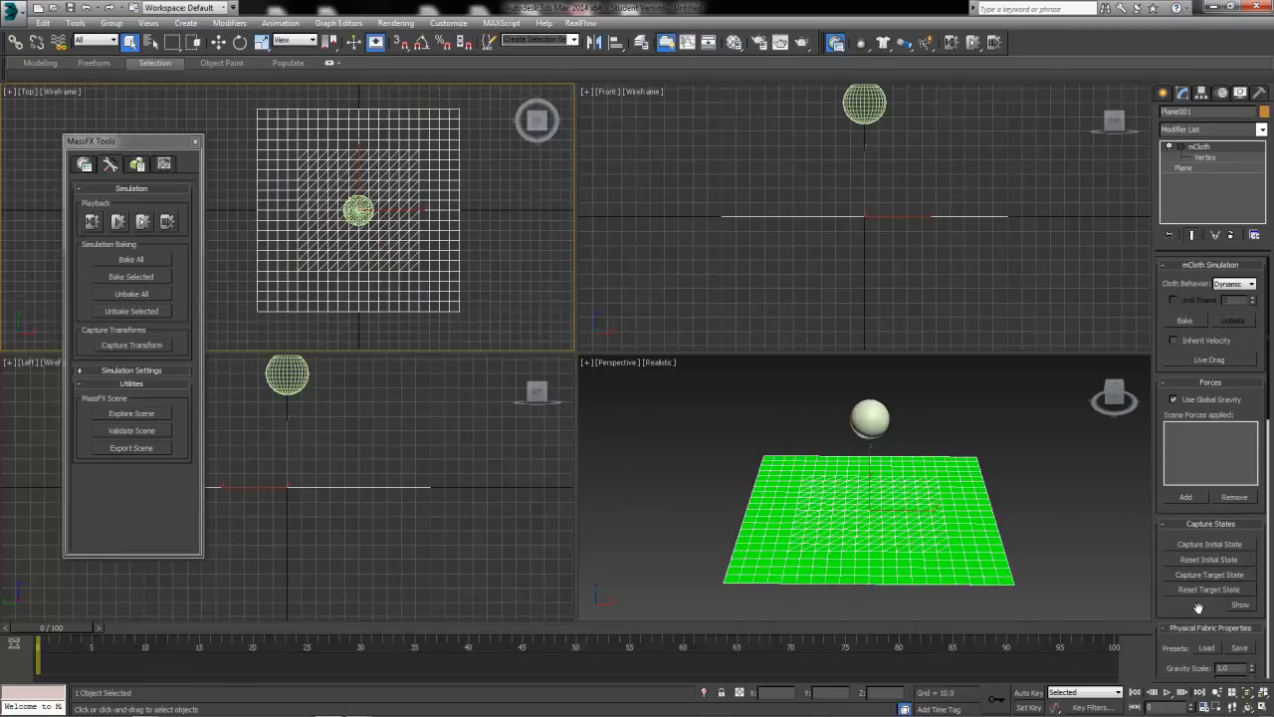
pyautogui.scroll(-8, 1244, 507)
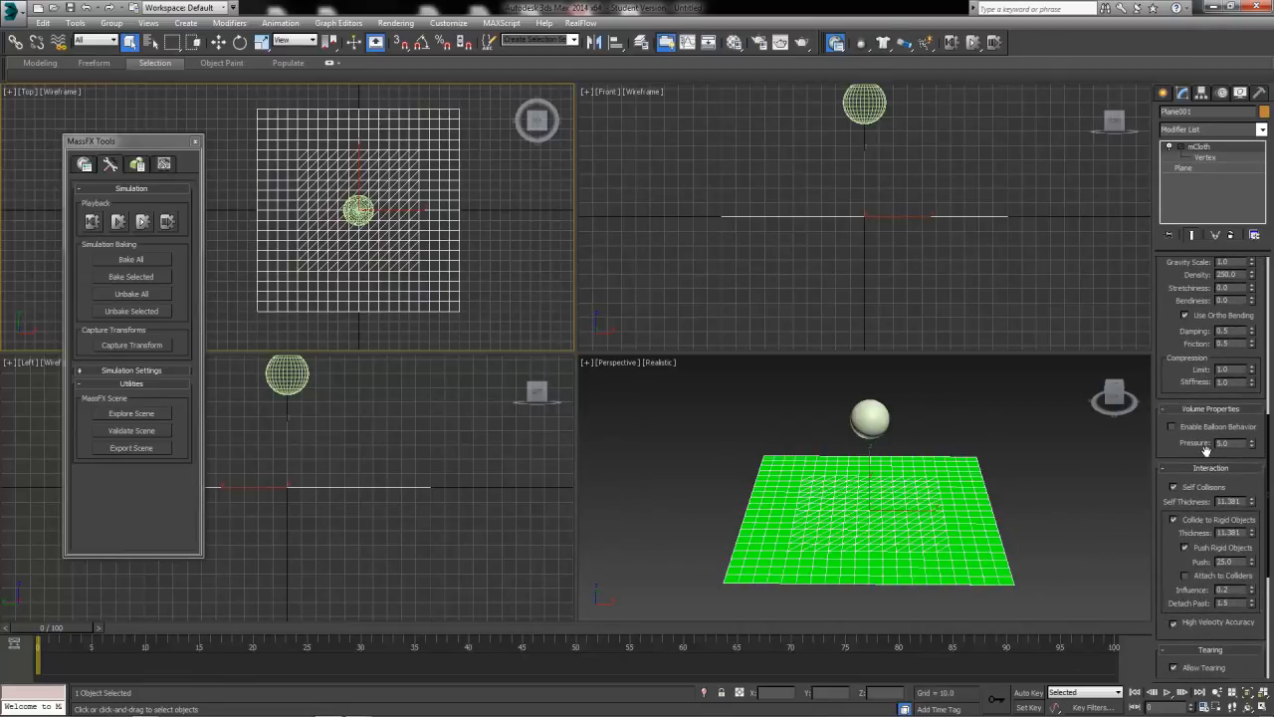
pyautogui.scroll(-5, 1239, 502)
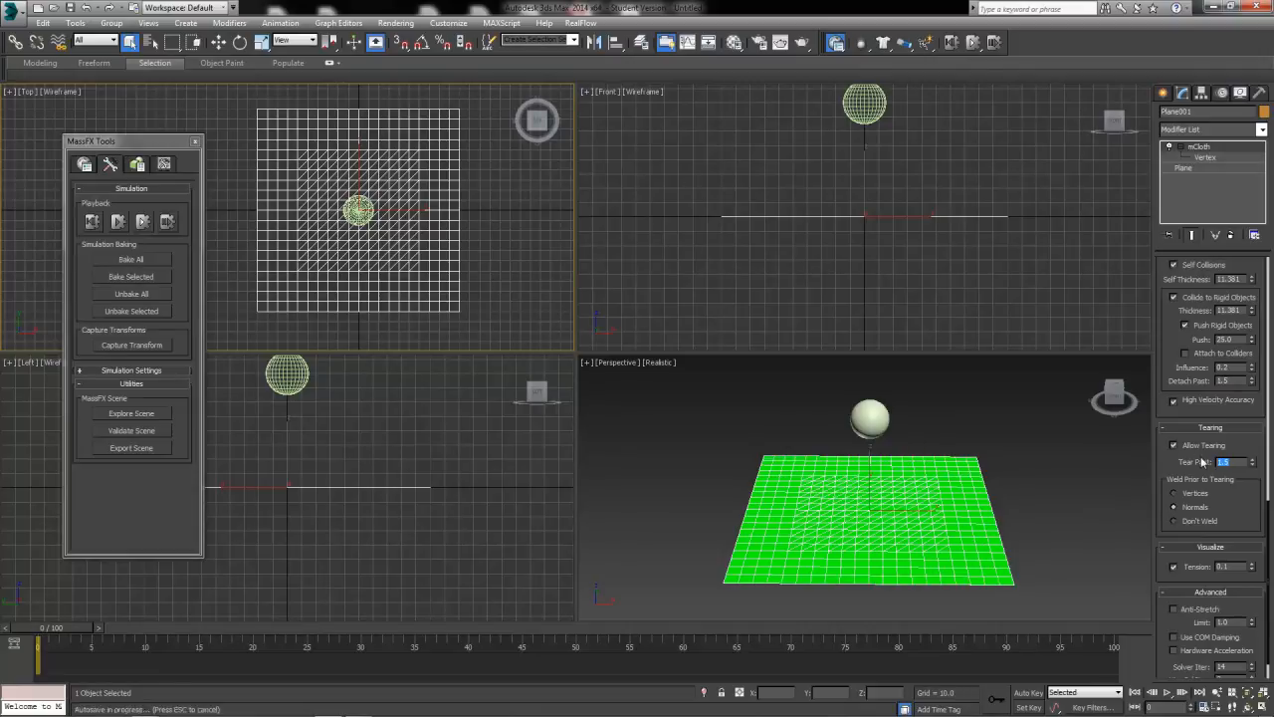
pyautogui.write('1.0')
pyautogui.press('Return')
pyautogui.write('1')
# Test-bake the simulation for all objects and remove that bake.
pyautogui.click(133, 259)
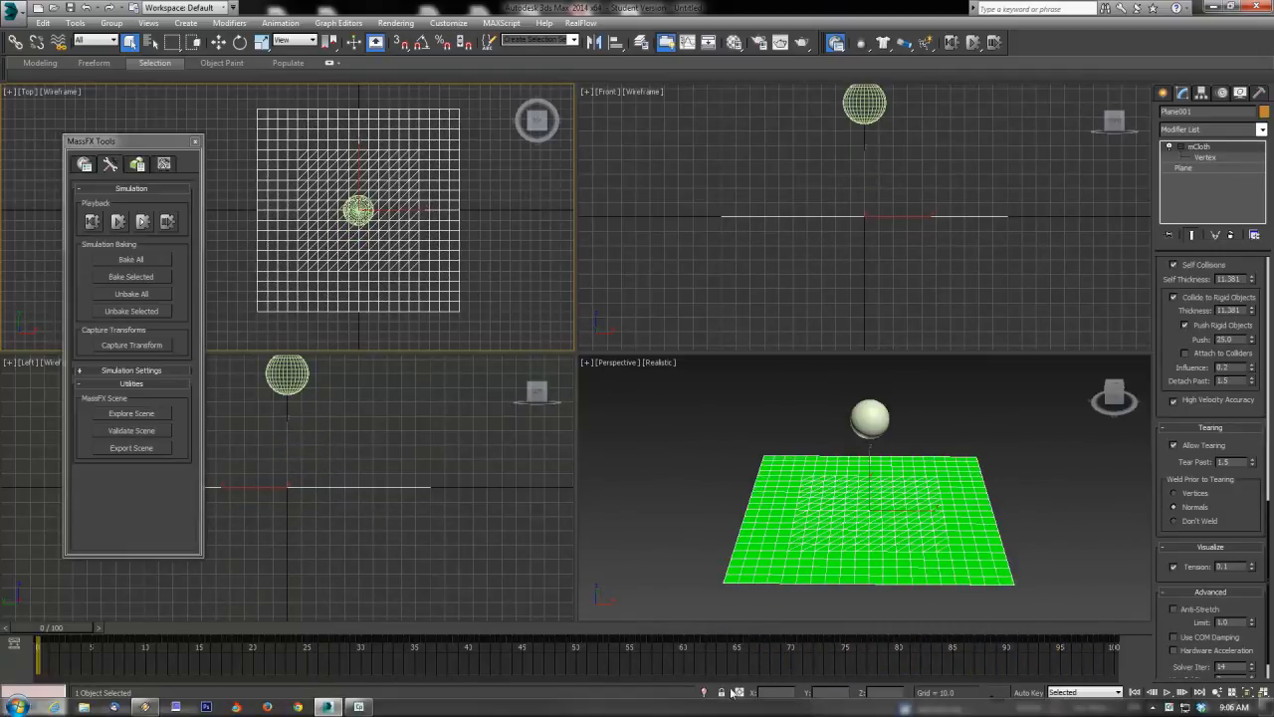
pyautogui.click(132, 293)
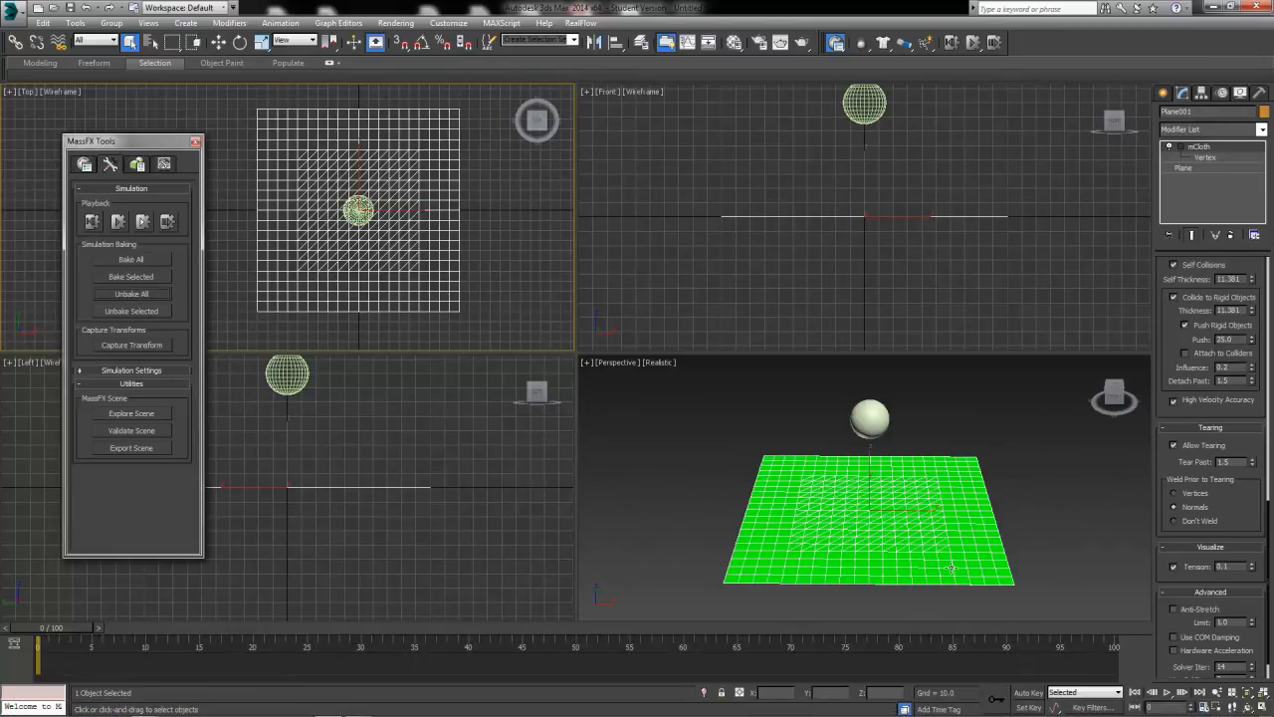
# Set the rigid-body sphere's density to 10 and bake the simulation for all objects.
pyautogui.click(864, 416)
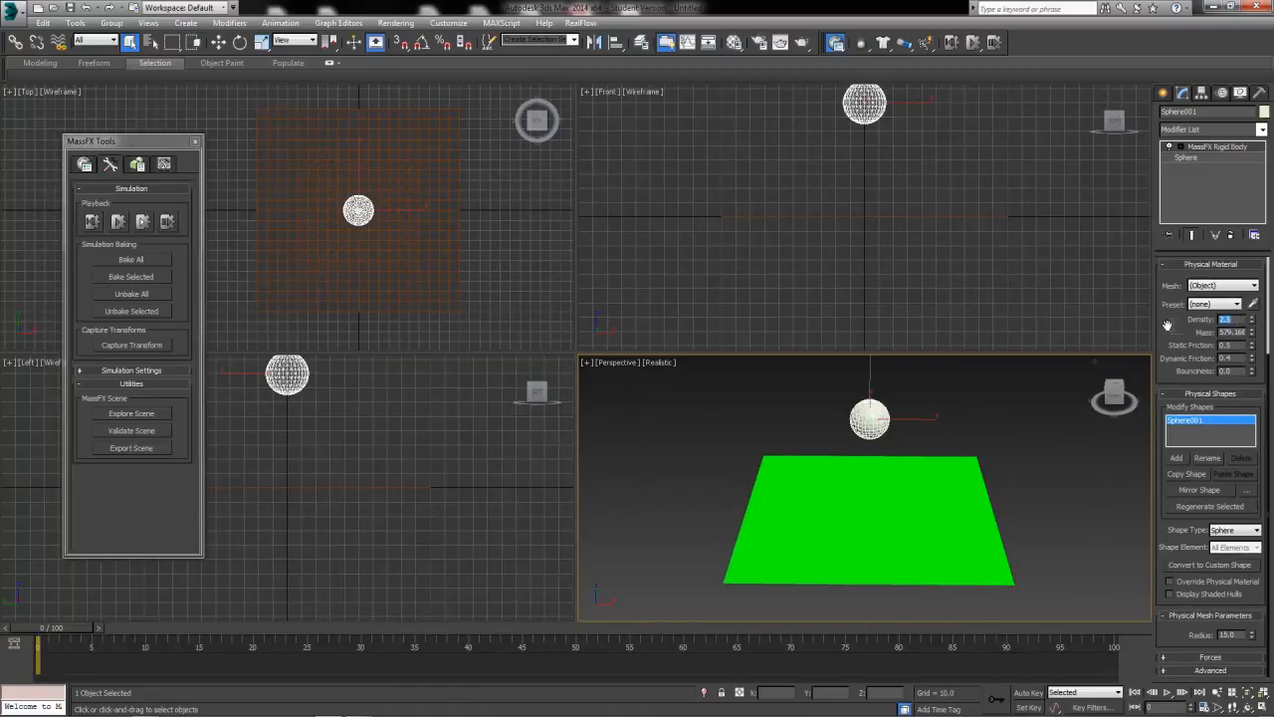
pyautogui.write('10')
pyautogui.press('Return')
pyautogui.click(140, 259)
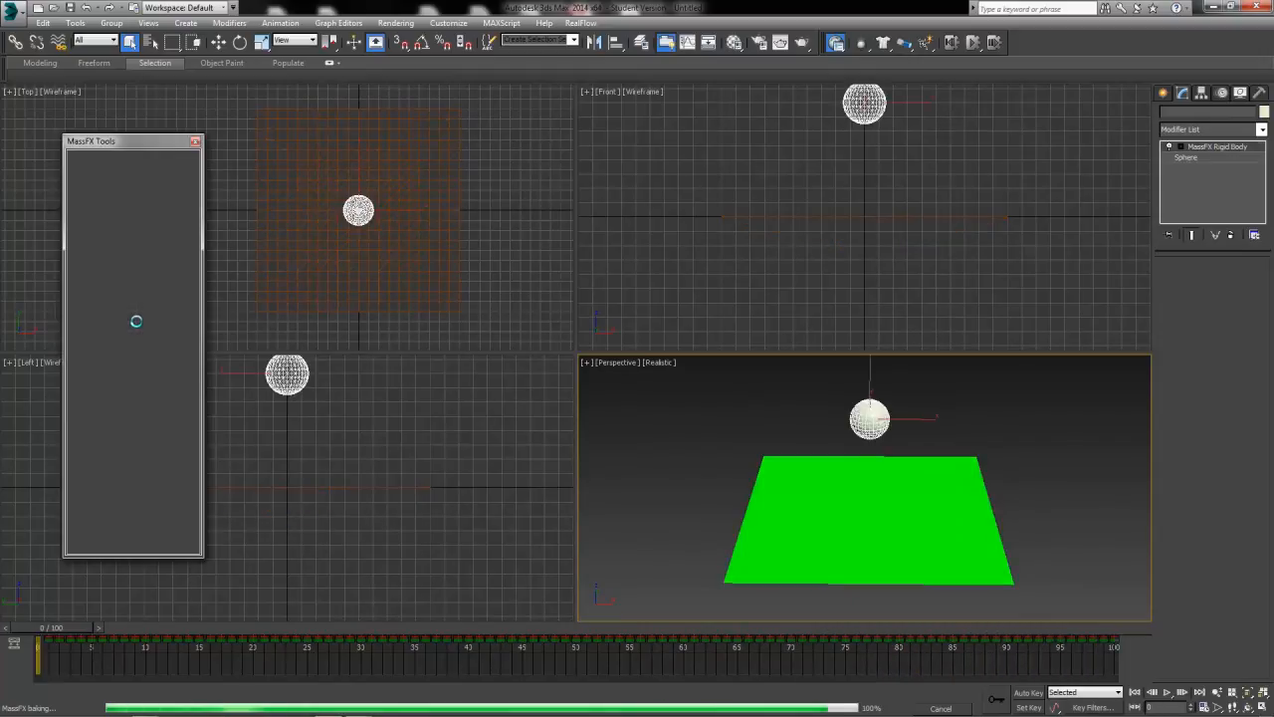
# Turn off the cloth plane's Tension visualization and scrub the baked animation to frame 100 and back to the start.
pyautogui.click(864, 512)
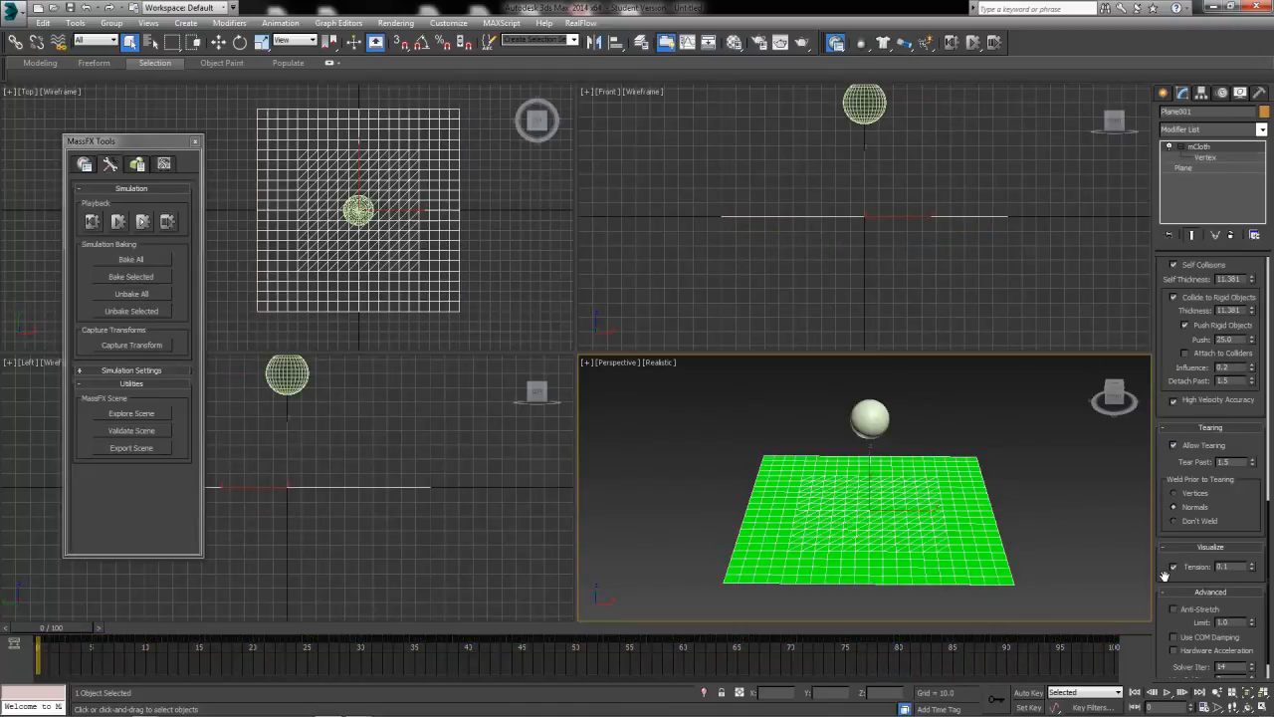
pyautogui.click(684, 561)
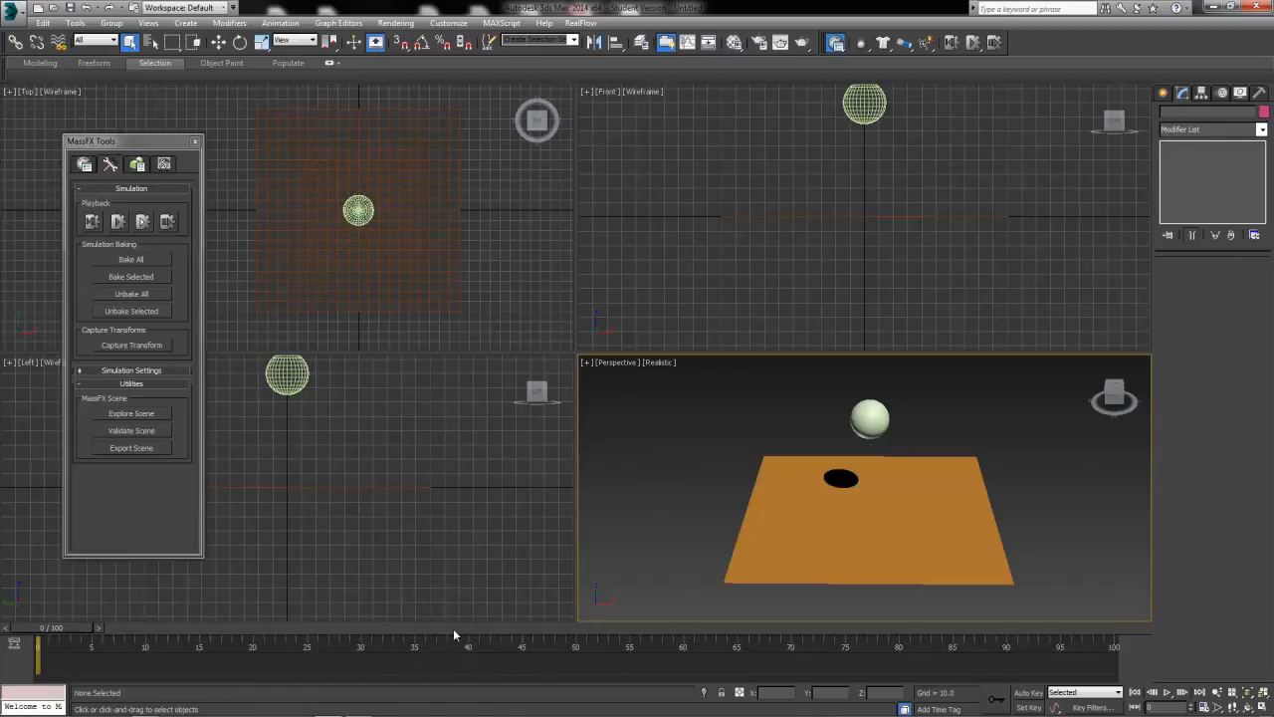
pyautogui.moveTo(54, 628); pyautogui.dragTo(1115, 627)
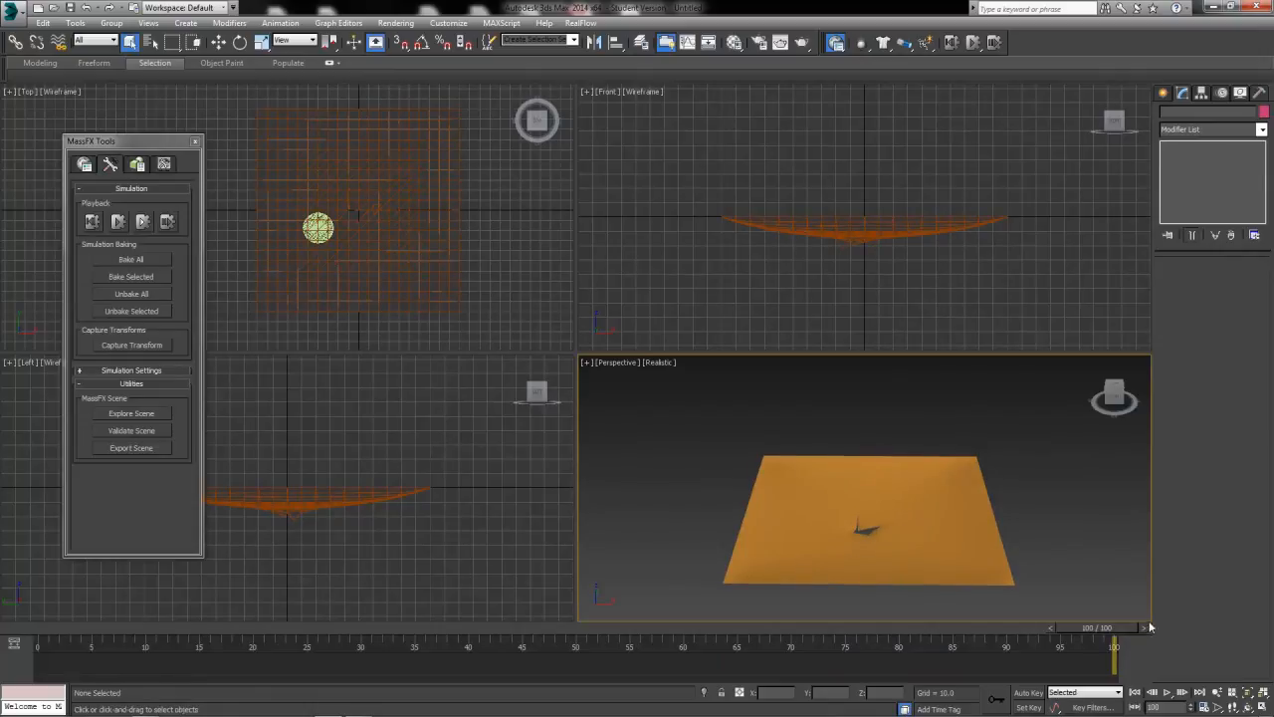
pyautogui.moveTo(1114, 628); pyautogui.dragTo(2, 609)
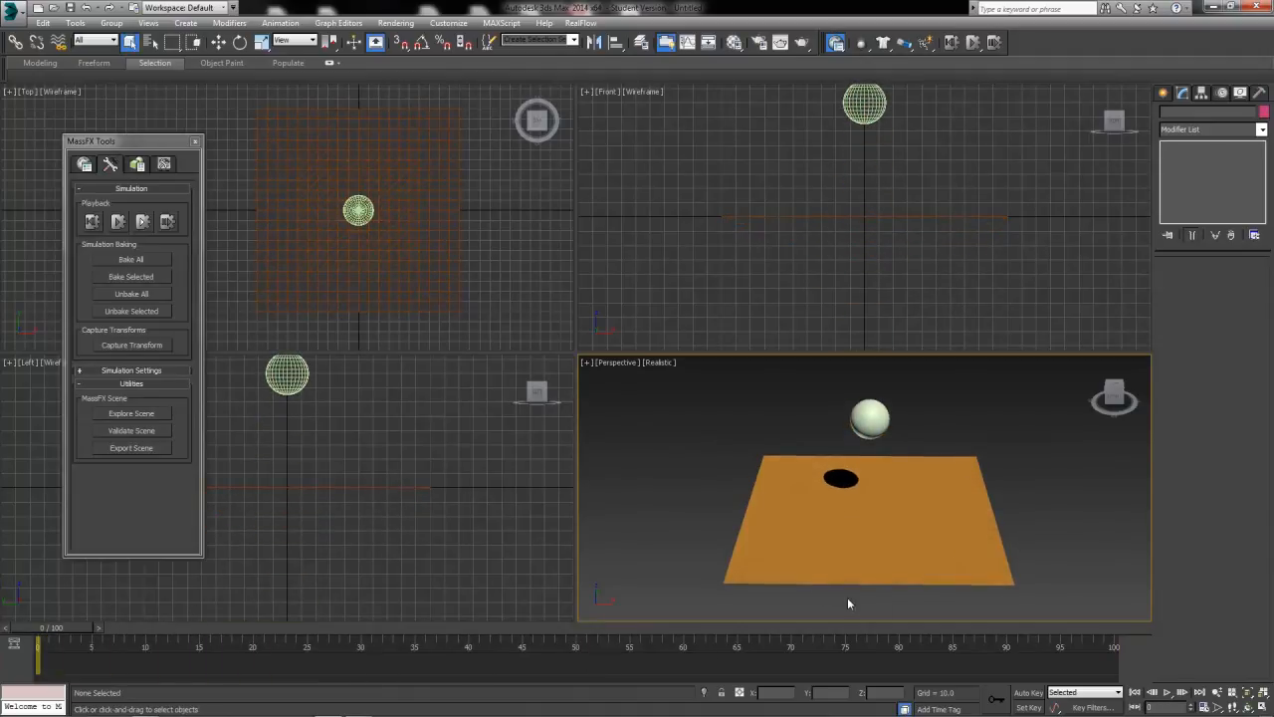